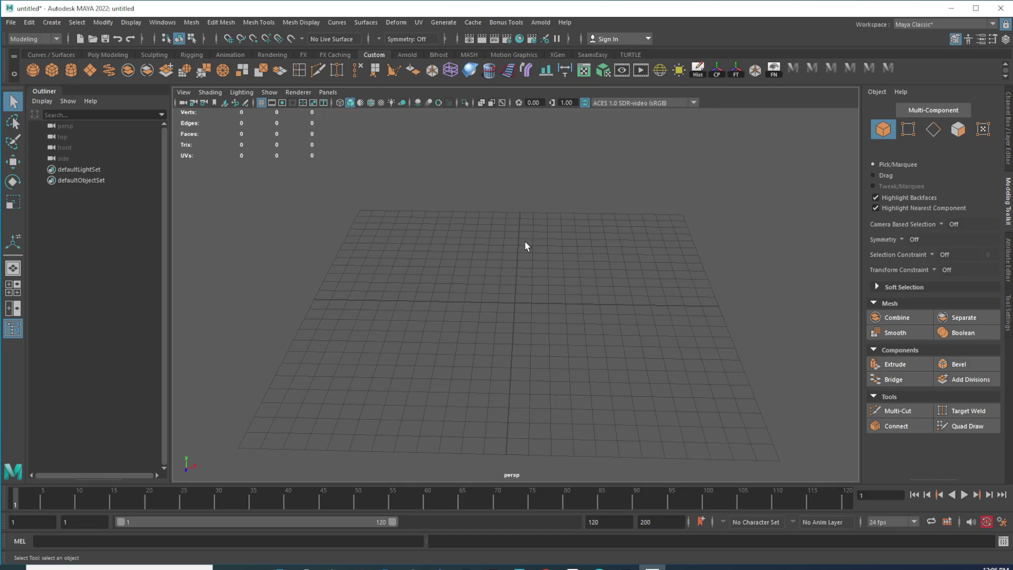
{"action": "mouse_move", "coordinate": [527, 315]}
{"action": "left_mouse_down", "text": "alt"}
{"action": "mouse_move", "coordinate": [543, 318]}
{"action": "mouse_move", "coordinate": [523, 335]}
{"action": "mouse_move", "coordinate": [535, 331]}
{"action": "left_mouse_up", "text": "alt"}
{"action": "right_click_drag", "start_coordinate": [535, 332], "coordinate": [543, 303], "text": "alt"}
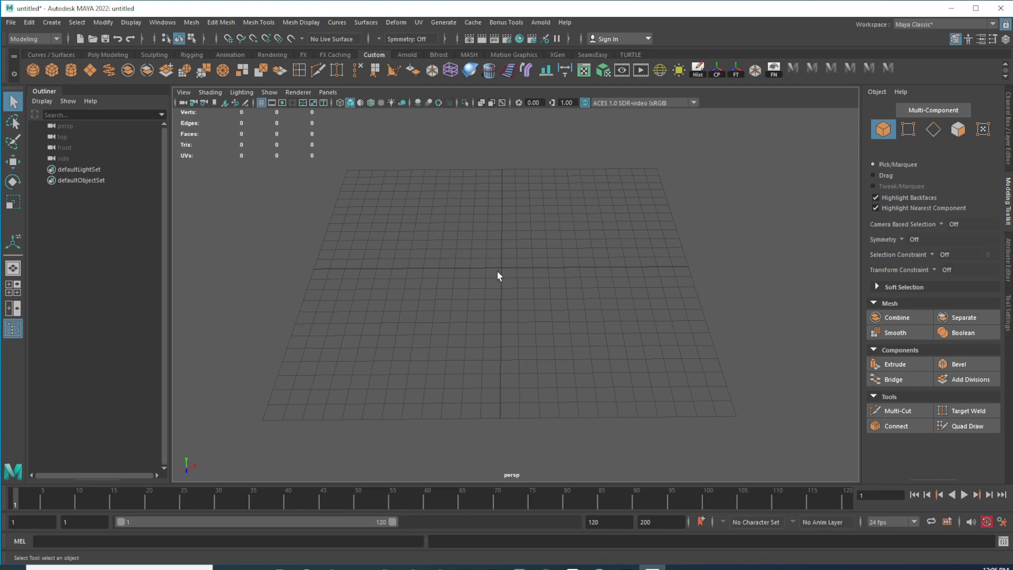
{"action": "mouse_move", "coordinate": [539, 288]}
{"action": "left_mouse_down", "text": "alt"}
{"action": "mouse_move", "coordinate": [555, 290]}
{"action": "mouse_move", "coordinate": [548, 280]}
{"action": "left_mouse_up", "text": "alt"}
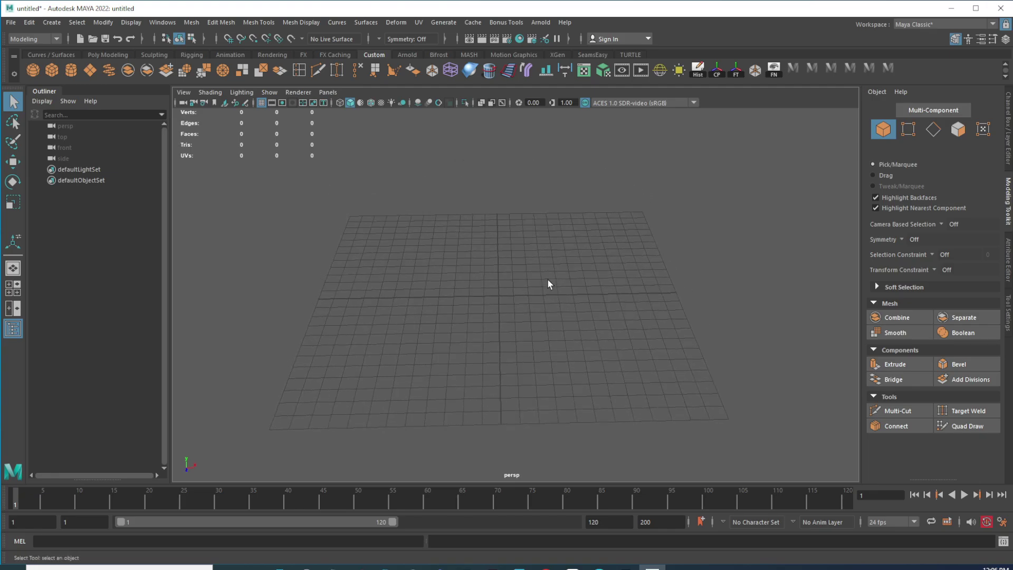
{"action": "left_click_drag", "start_coordinate": [545, 323], "coordinate": [548, 317], "text": "alt"}
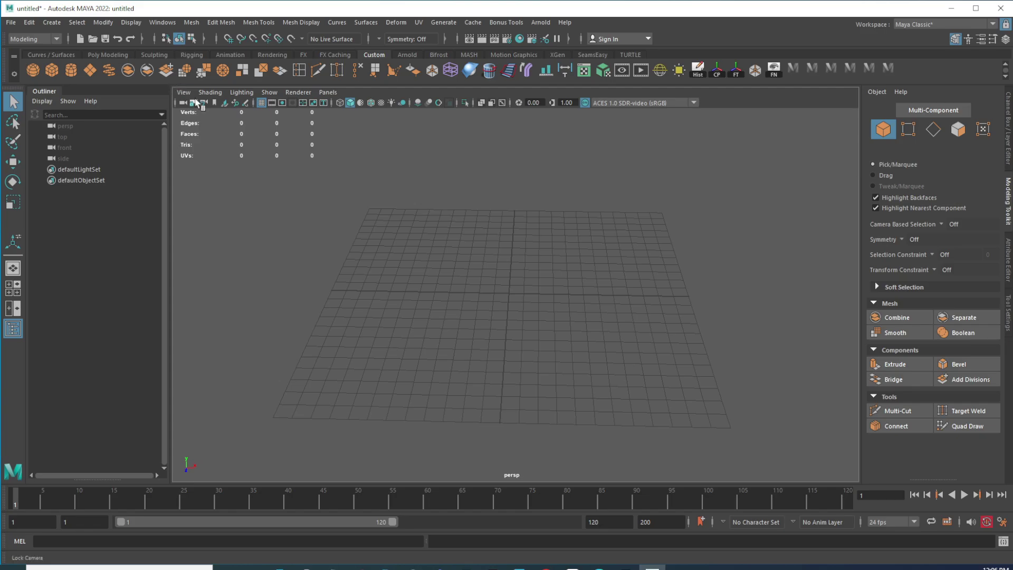
{"action": "left_click_drag", "start_coordinate": [530, 312], "coordinate": [514, 288], "text": "alt"}
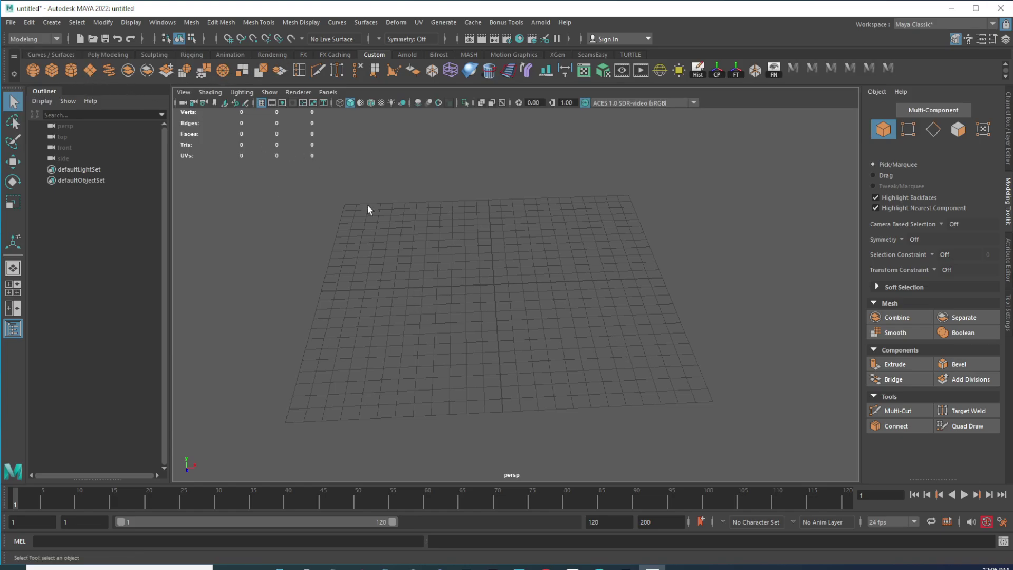
Draw a long wavy CV curve along the X axis in the top view and shift it about 2.08 units toward negative X
{"action": "left_click", "coordinate": [55, 23]}
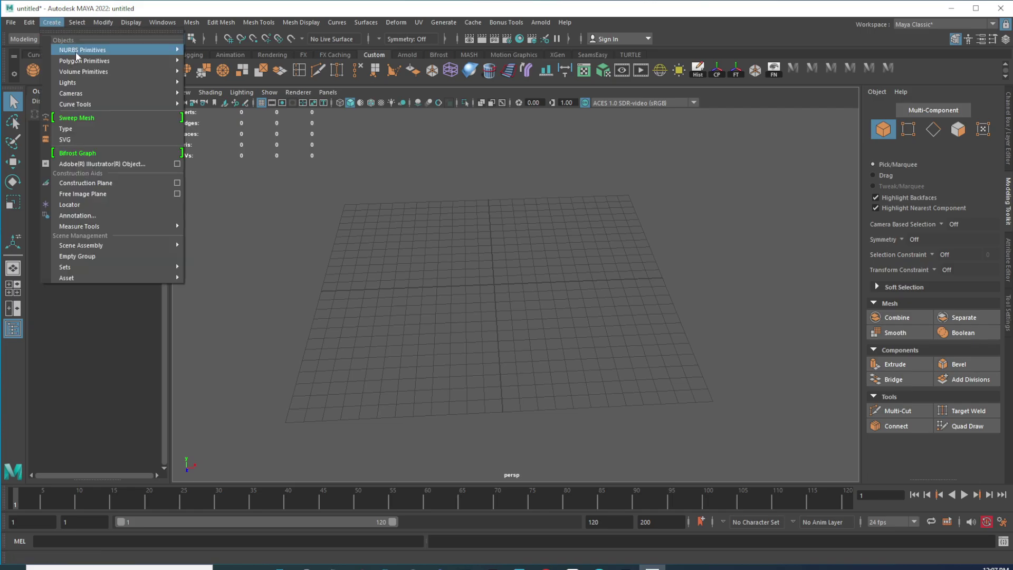
{"action": "mouse_move", "coordinate": [124, 104]}
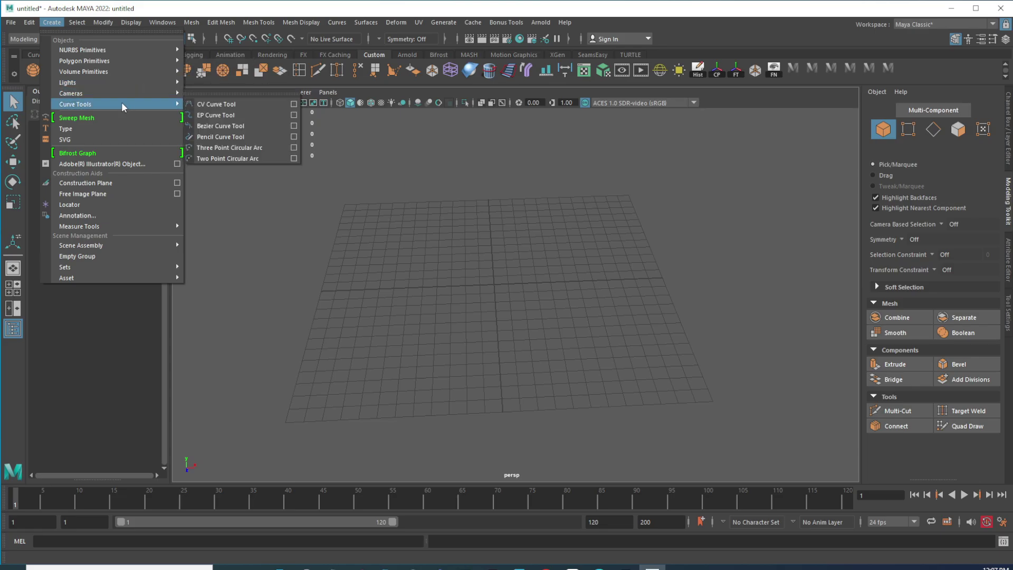
{"action": "left_click", "coordinate": [209, 107]}
{"action": "left_click", "coordinate": [13, 288]}
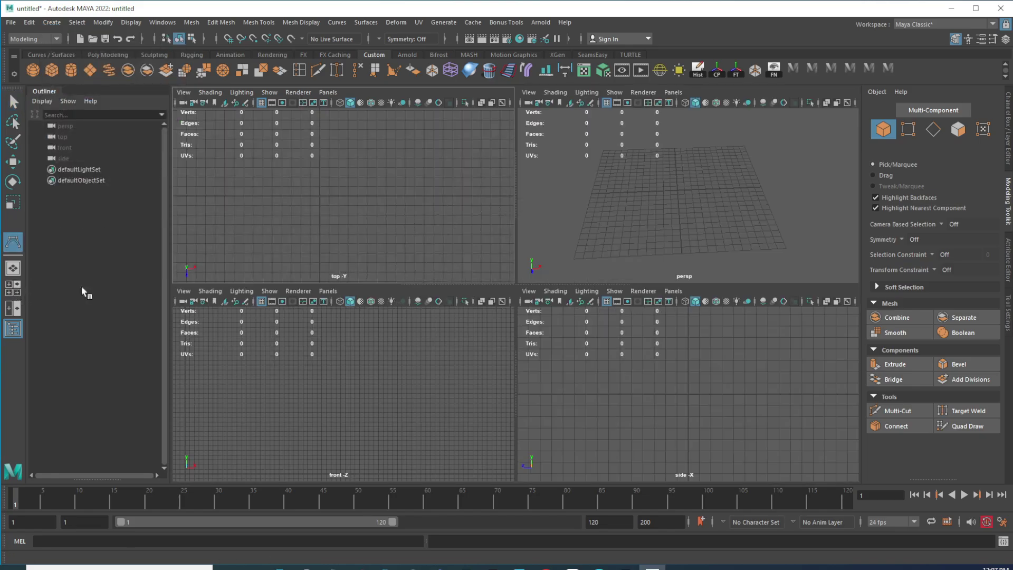
{"action": "key", "text": "space"}
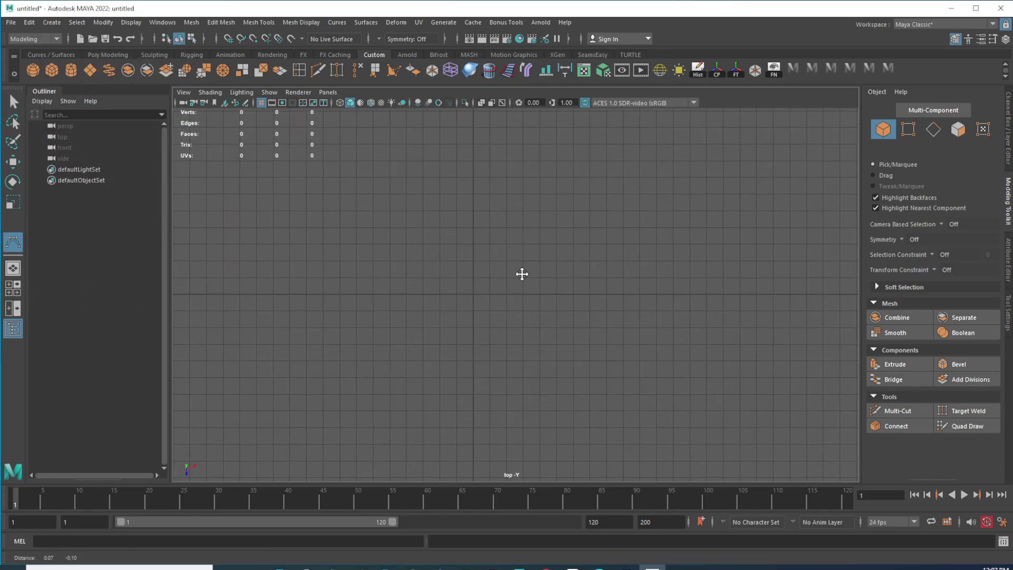
{"action": "left_click", "coordinate": [268, 251]}
{"action": "left_click", "coordinate": [311, 259]}
{"action": "left_click", "coordinate": [336, 235]}
{"action": "left_click", "coordinate": [353, 219]}
{"action": "left_click", "coordinate": [361, 263]}
{"action": "left_click", "coordinate": [393, 259]}
{"action": "left_click", "coordinate": [396, 221]}
{"action": "left_click", "coordinate": [425, 220]}
{"action": "left_click", "coordinate": [432, 253]}
{"action": "left_click", "coordinate": [466, 260]}
{"action": "left_click", "coordinate": [457, 209]}
{"action": "left_click", "coordinate": [483, 212]}
{"action": "left_click", "coordinate": [494, 256]}
{"action": "left_click", "coordinate": [512, 268]}
{"action": "left_click", "coordinate": [523, 226]}
{"action": "left_click", "coordinate": [538, 202]}
{"action": "left_click", "coordinate": [558, 212]}
{"action": "left_click", "coordinate": [565, 249]}
{"action": "left_click", "coordinate": [581, 263]}
{"action": "left_click", "coordinate": [596, 232]}
{"action": "left_click", "coordinate": [597, 199]}
{"action": "left_click", "coordinate": [628, 204]}
{"action": "left_click", "coordinate": [635, 232]}
{"action": "left_click", "coordinate": [643, 259]}
{"action": "left_click", "coordinate": [663, 254]}
{"action": "left_click", "coordinate": [670, 215]}
{"action": "left_click", "coordinate": [674, 202]}
{"action": "left_click", "coordinate": [700, 213]}
{"action": "left_click", "coordinate": [691, 247]}
{"action": "left_click", "coordinate": [708, 259]}
{"action": "left_click", "coordinate": [719, 226]}
{"action": "left_click", "coordinate": [730, 210]}
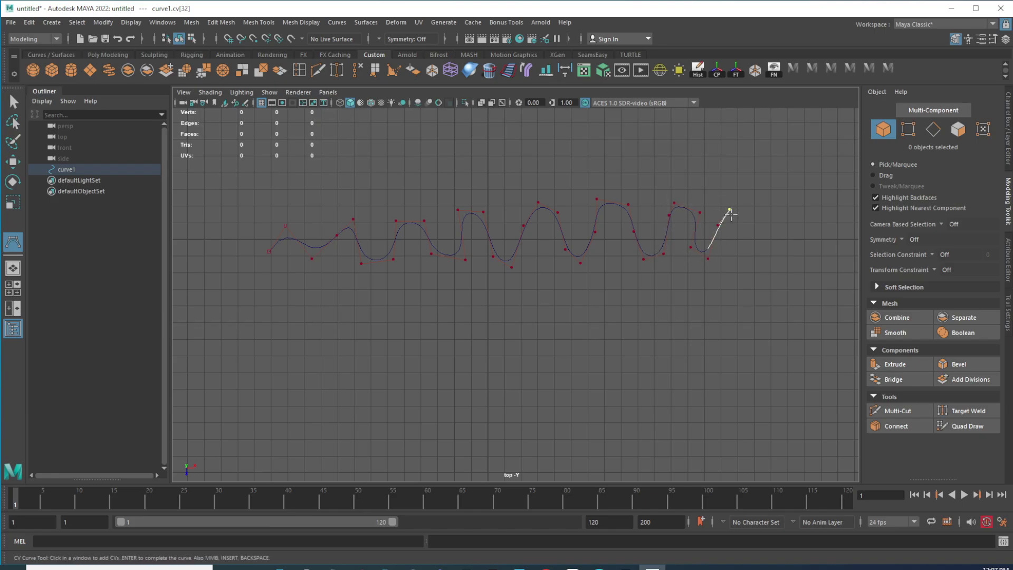
{"action": "left_click", "coordinate": [741, 242]}
{"action": "left_click", "coordinate": [740, 258]}
{"action": "key", "text": "q"}
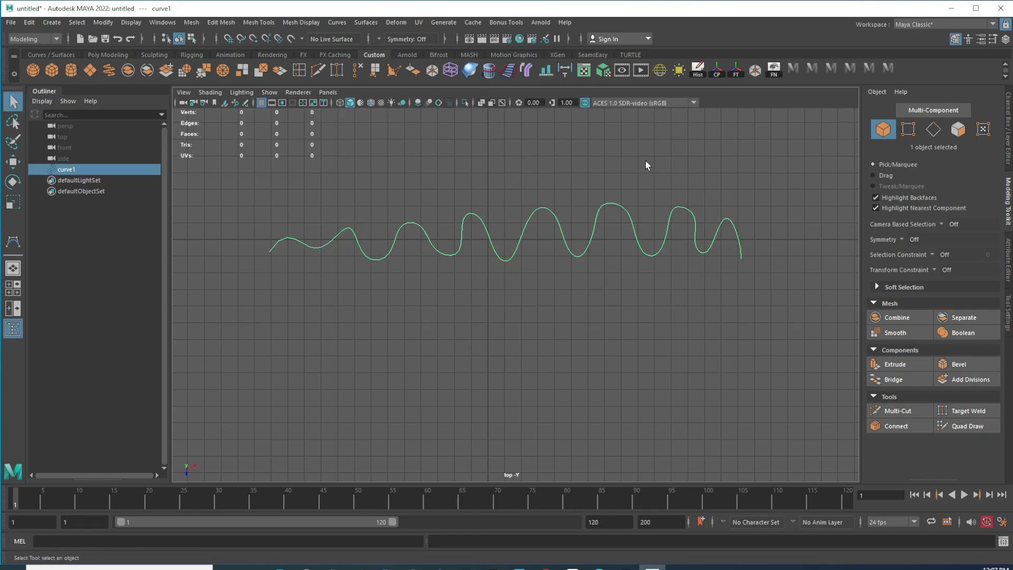
{"action": "key", "text": "w"}
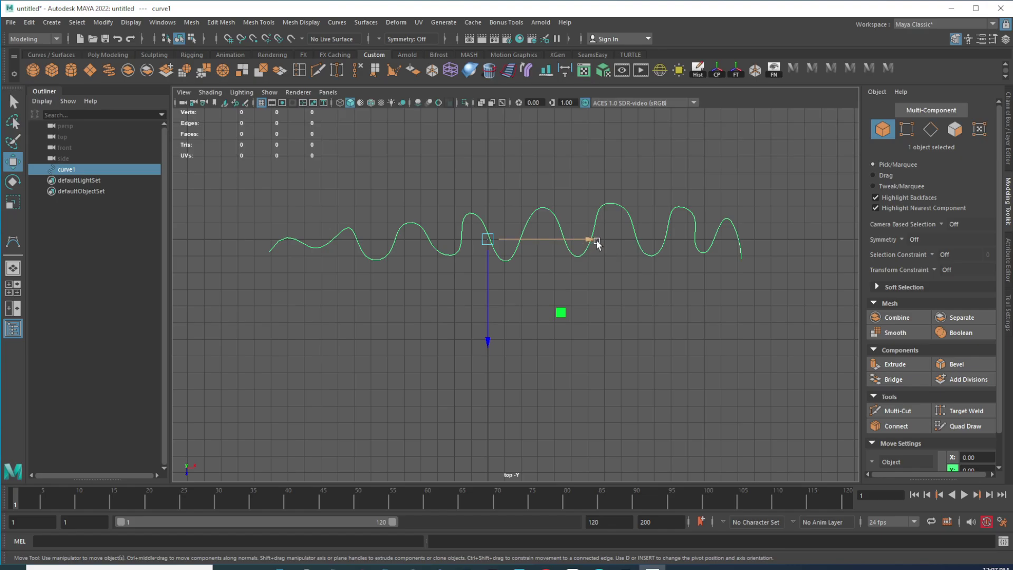
{"action": "left_click_drag", "start_coordinate": [591, 242], "coordinate": [557, 240]}
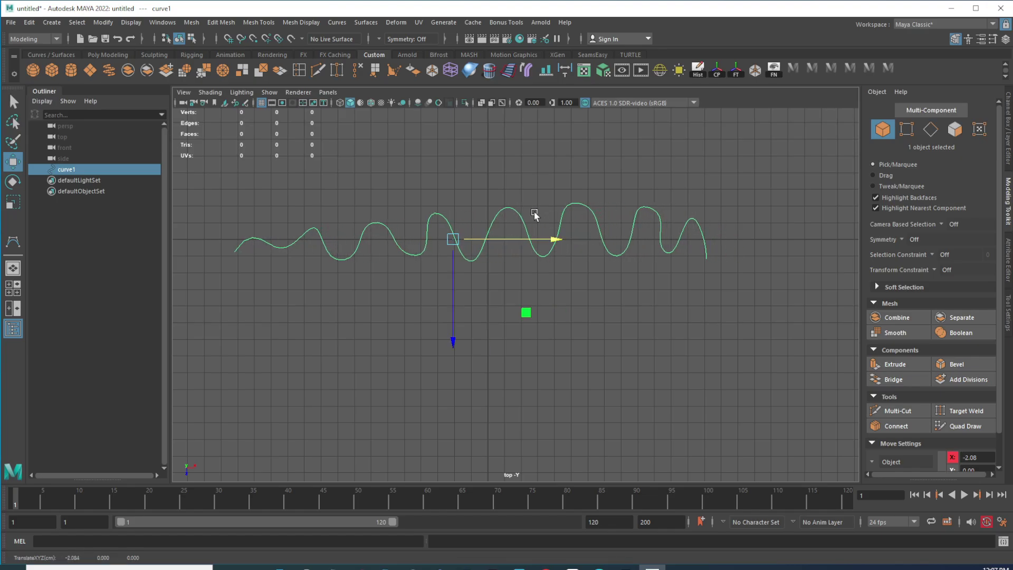
Edit the curve's control vertices near the centre, moving and scaling them to even out the middle waves
{"action": "right_click_drag", "start_coordinate": [510, 214], "coordinate": [453, 222]}
{"action": "mouse_move", "coordinate": [438, 210]}
{"action": "left_mouse_down"}
{"action": "mouse_move", "coordinate": [461, 223]}
{"action": "mouse_move", "coordinate": [422, 211]}
{"action": "mouse_move", "coordinate": [427, 220]}
{"action": "left_mouse_up"}
{"action": "left_click", "coordinate": [503, 202]}
{"action": "left_click_drag", "start_coordinate": [519, 217], "coordinate": [536, 243]}
{"action": "key", "text": "r"}
{"action": "left_click_drag", "start_coordinate": [602, 219], "coordinate": [567, 217]}
{"action": "left_click_drag", "start_coordinate": [457, 280], "coordinate": [563, 264]}
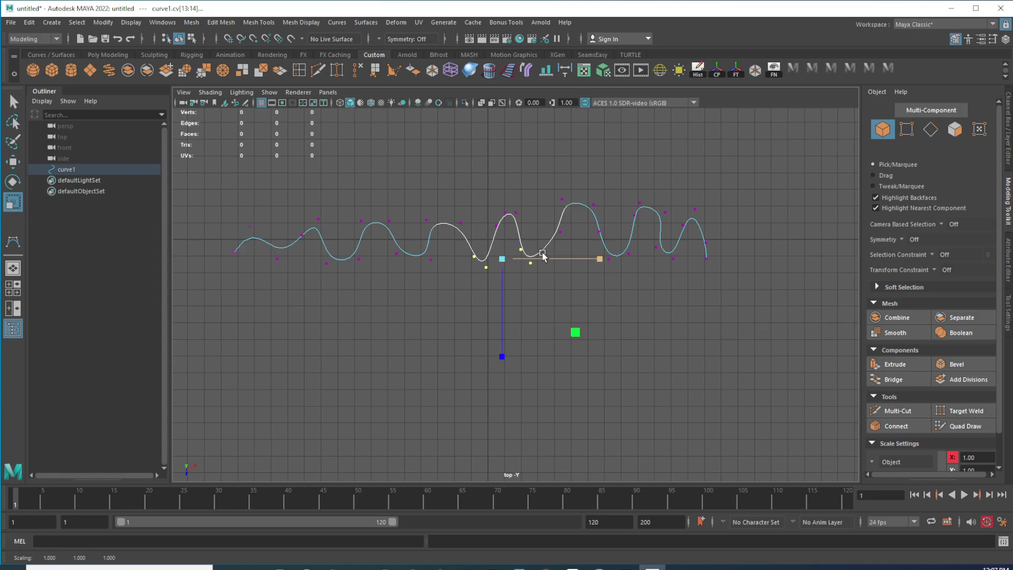
Reposition the control vertices at the wave crests from the centre toward positive X to balance their height and spacing
{"action": "left_click", "coordinate": [498, 228]}
{"action": "key", "text": "w"}
{"action": "left_click_drag", "start_coordinate": [497, 227], "coordinate": [487, 230]}
{"action": "left_click_drag", "start_coordinate": [547, 182], "coordinate": [572, 232]}
{"action": "left_click_drag", "start_coordinate": [631, 191], "coordinate": [623, 220]}
{"action": "left_click", "coordinate": [634, 215]}
{"action": "left_click", "coordinate": [516, 212]}
{"action": "left_click_drag", "start_coordinate": [516, 213], "coordinate": [531, 224]}
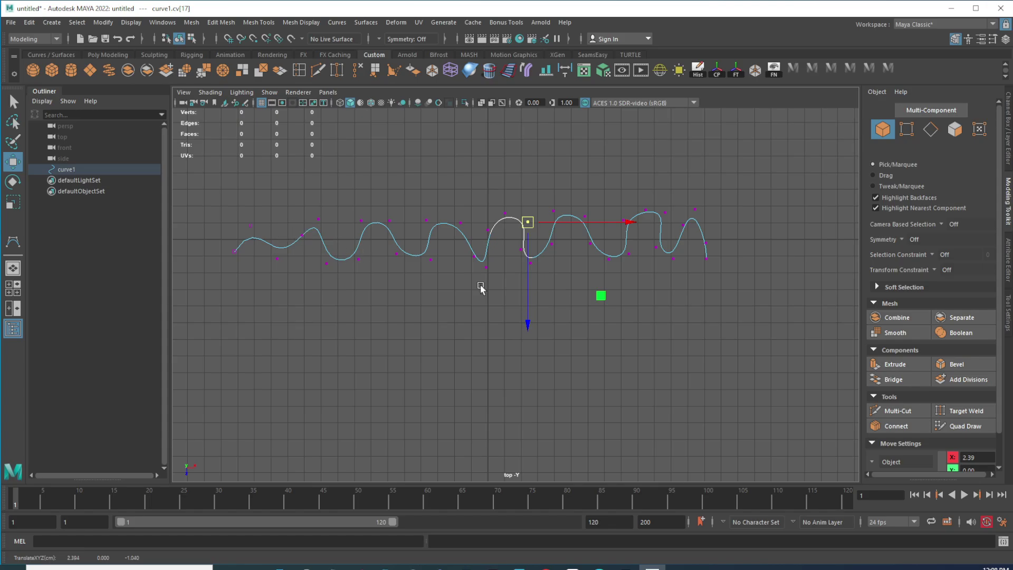
Move the control vertices at the curve's positive X end outward to widen the last wave
{"action": "left_click", "coordinate": [706, 259]}
{"action": "left_click_drag", "start_coordinate": [706, 259], "coordinate": [739, 218]}
{"action": "left_click", "coordinate": [706, 243], "text": "shift"}
{"action": "left_click", "coordinate": [729, 231], "text": "ctrl"}
{"action": "left_click", "coordinate": [729, 231]}
Move the control vertices near the curve's negative X end to deepen its first waves
{"action": "left_click", "coordinate": [252, 226]}
{"action": "left_click_drag", "start_coordinate": [251, 226], "coordinate": [244, 205]}
{"action": "left_click", "coordinate": [273, 246]}
{"action": "left_click_drag", "start_coordinate": [272, 246], "coordinate": [280, 281]}
{"action": "left_click", "coordinate": [302, 235]}
{"action": "left_click_drag", "start_coordinate": [304, 242], "coordinate": [292, 233]}
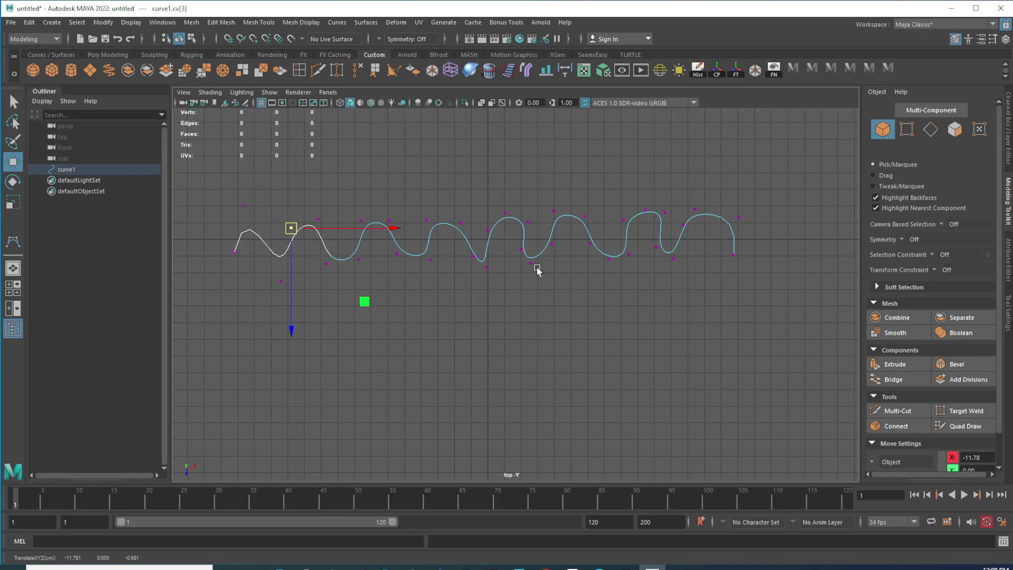
Return to object mode, reselect the curve in the perspective view and raise it to about 13.89 in Y
{"action": "right_click_drag", "start_coordinate": [552, 232], "coordinate": [601, 217]}
{"action": "key", "text": "space"}
{"action": "key", "text": "space"}
{"action": "left_click_drag", "start_coordinate": [610, 255], "coordinate": [475, 282], "text": "alt"}
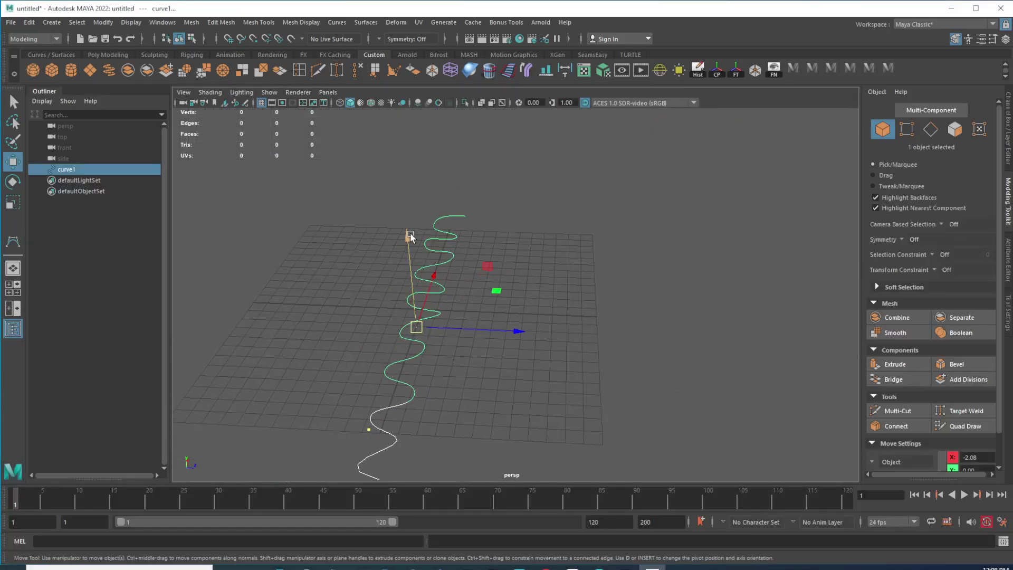
{"action": "left_click_drag", "start_coordinate": [407, 233], "coordinate": [409, 110]}
{"action": "key", "text": "ctrl+z"}
{"action": "left_click", "coordinate": [338, 437]}
{"action": "left_click_drag", "start_coordinate": [372, 379], "coordinate": [443, 334], "text": "alt"}
{"action": "left_click", "coordinate": [462, 337]}
{"action": "left_click_drag", "start_coordinate": [524, 185], "coordinate": [525, 105]}
{"action": "left_click_drag", "start_coordinate": [606, 271], "coordinate": [574, 333], "text": "alt"}
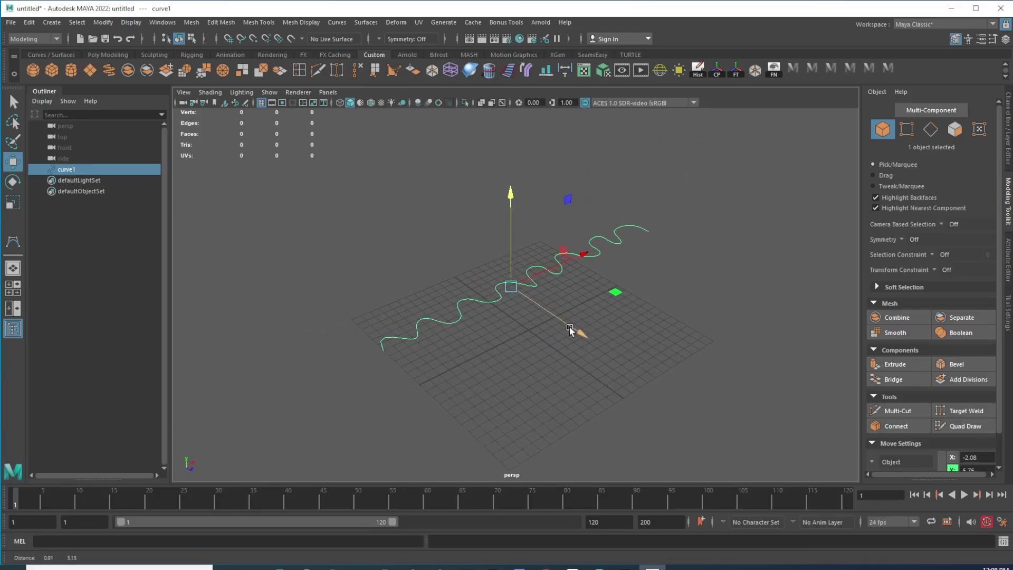
{"action": "left_click_drag", "start_coordinate": [515, 192], "coordinate": [512, 118]}
{"action": "middle_click_drag", "start_coordinate": [532, 184], "coordinate": [558, 297]}
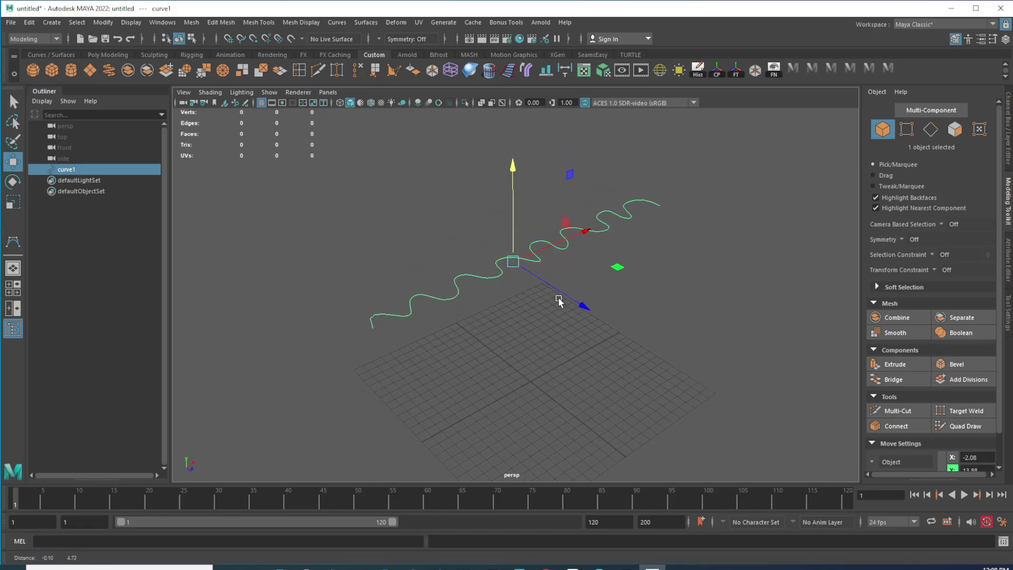
Rotate the curve 180 degrees about Y and raise it to about 18.8 in Y
{"action": "key", "text": "e"}
{"action": "left_click_drag", "start_coordinate": [451, 312], "coordinate": [561, 323]}
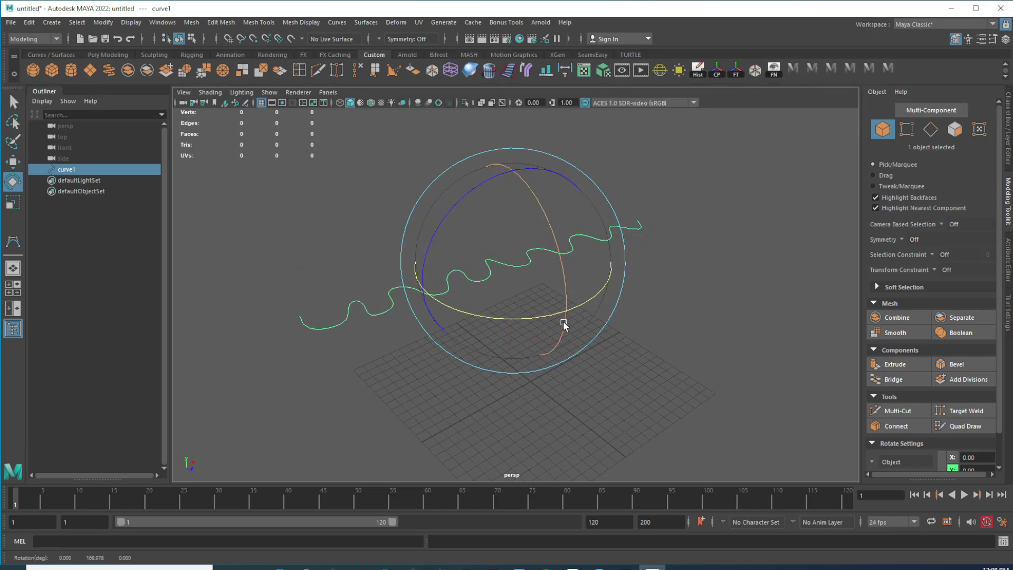
{"action": "left_click", "coordinate": [1009, 132]}
{"action": "double_click", "coordinate": [985, 156]}
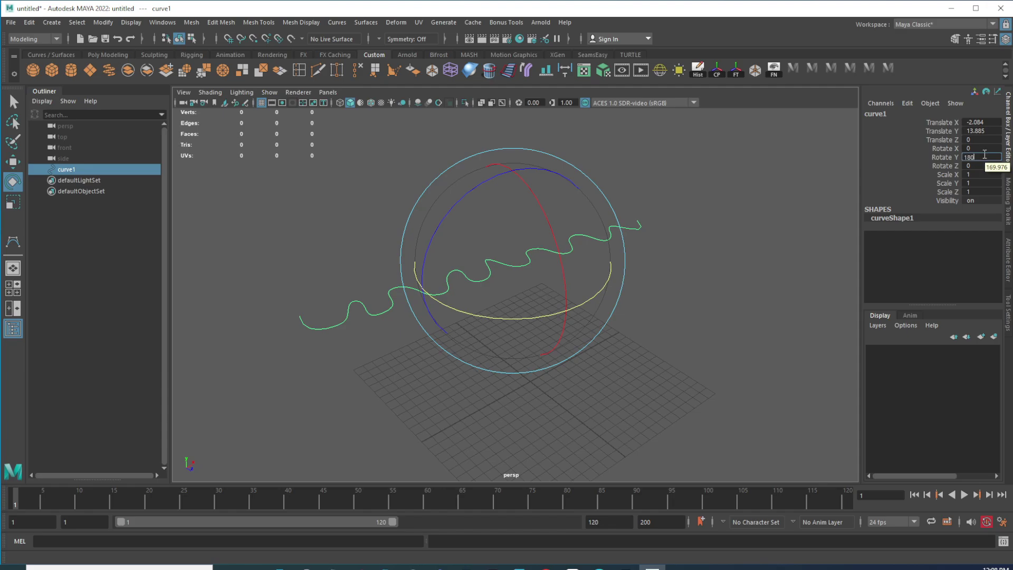
{"action": "key", "text": "Return"}
{"action": "left_click", "coordinate": [13, 162]}
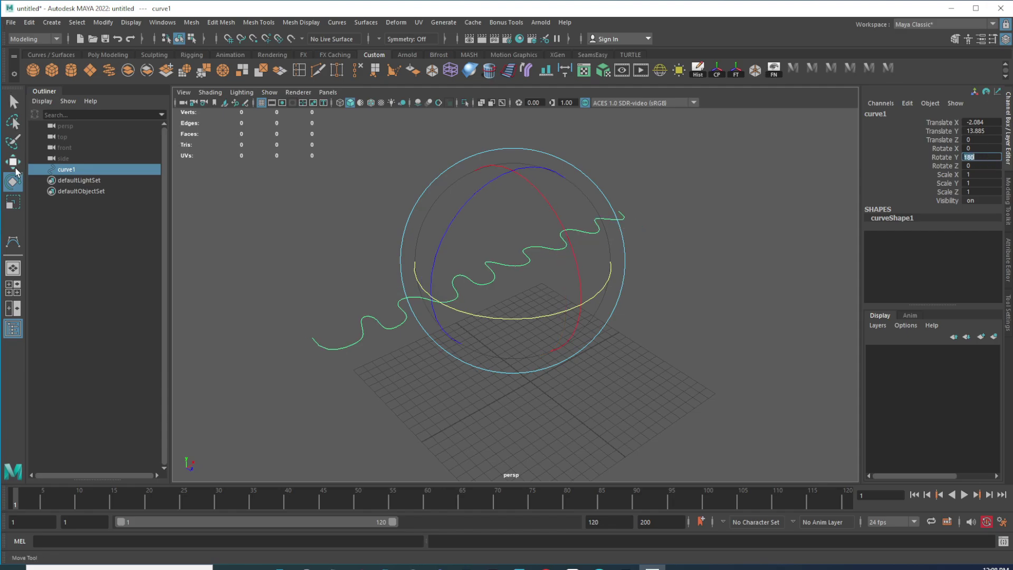
{"action": "left_click_drag", "start_coordinate": [514, 168], "coordinate": [513, 113]}
Center the curve's pivot and freeze its transformations
{"action": "left_click", "coordinate": [725, 72]}
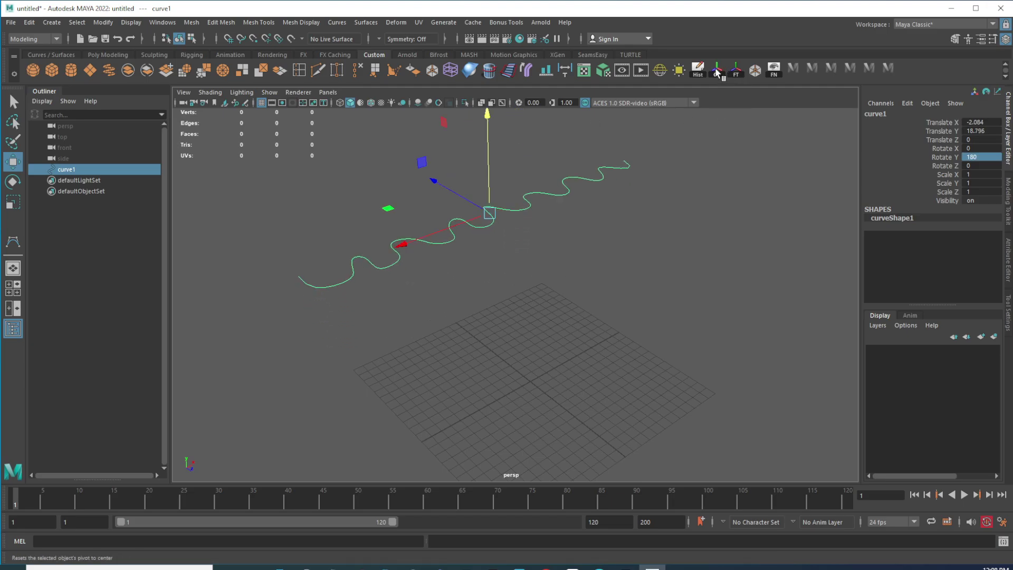
{"action": "left_click", "coordinate": [737, 74]}
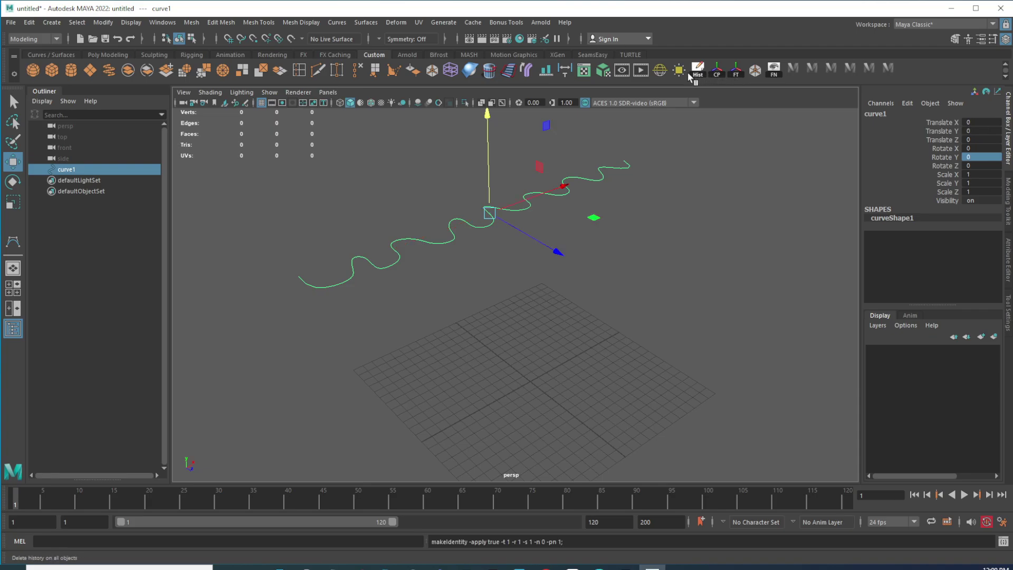
Raise the curve high above the grid, to a Translate Y of about 17.17
{"action": "left_click_drag", "start_coordinate": [538, 278], "coordinate": [545, 310], "text": "alt"}
{"action": "left_click_drag", "start_coordinate": [507, 150], "coordinate": [507, 84]}
{"action": "mouse_move", "coordinate": [559, 264]}
{"action": "left_mouse_down", "text": "alt"}
{"action": "mouse_move", "coordinate": [570, 287]}
{"action": "mouse_move", "coordinate": [564, 305]}
{"action": "left_mouse_up", "text": "alt"}
{"action": "left_click_drag", "start_coordinate": [531, 175], "coordinate": [525, 95]}
{"action": "mouse_move", "coordinate": [501, 243]}
{"action": "left_mouse_down", "text": "alt"}
{"action": "mouse_move", "coordinate": [473, 267]}
{"action": "mouse_move", "coordinate": [528, 266]}
{"action": "mouse_move", "coordinate": [558, 291]}
{"action": "left_mouse_up", "text": "alt"}
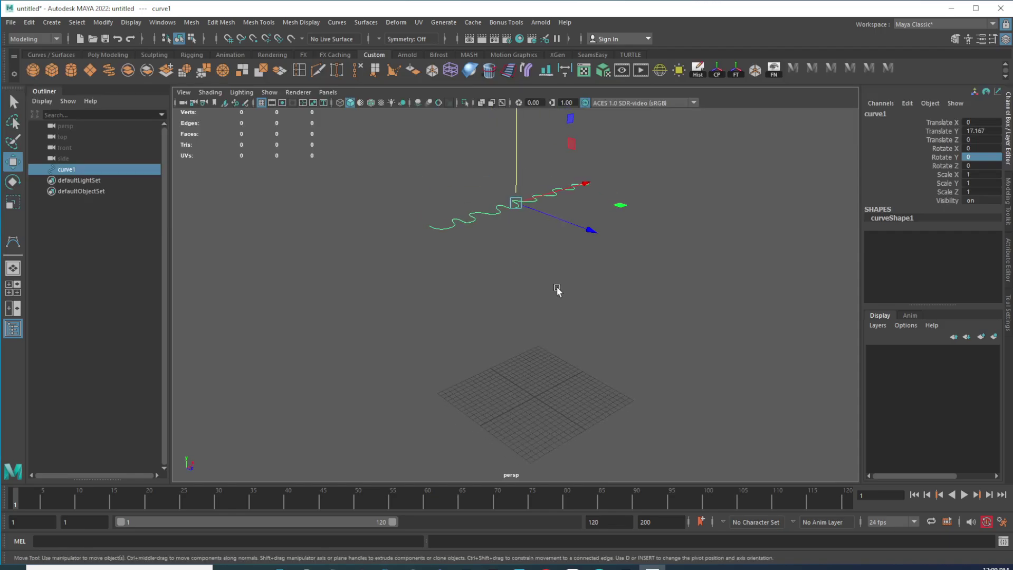
Duplicate the curve and lower the copy to a Translate Y of about -17.79, close to the grid
{"action": "key", "text": "ctrl+d"}
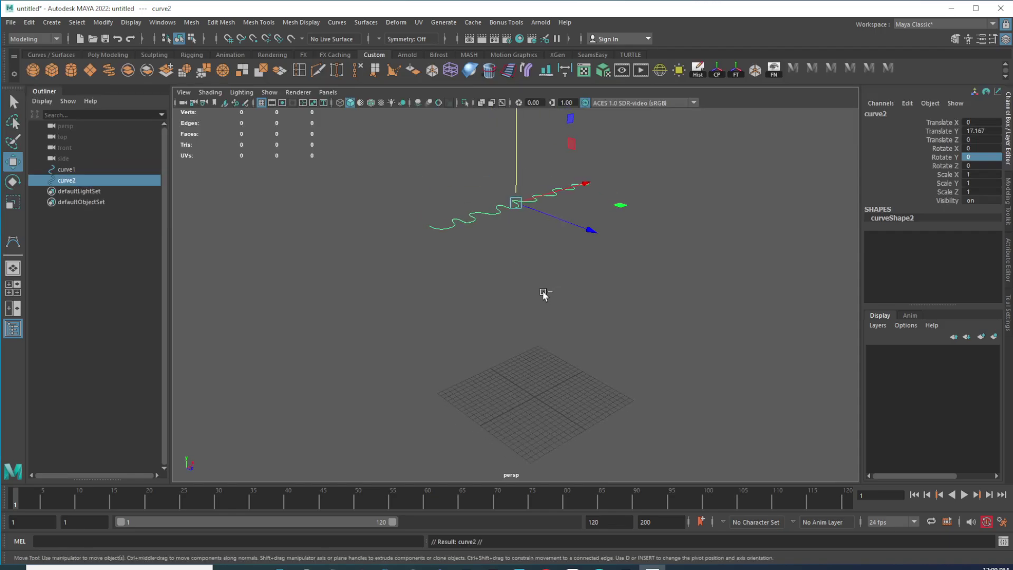
{"action": "left_click_drag", "start_coordinate": [525, 137], "coordinate": [518, 347]}
{"action": "left_click_drag", "start_coordinate": [607, 355], "coordinate": [544, 301], "text": "alt"}
Loft a surface between the upper and lower curves
{"action": "left_click", "coordinate": [473, 183], "text": "shift"}
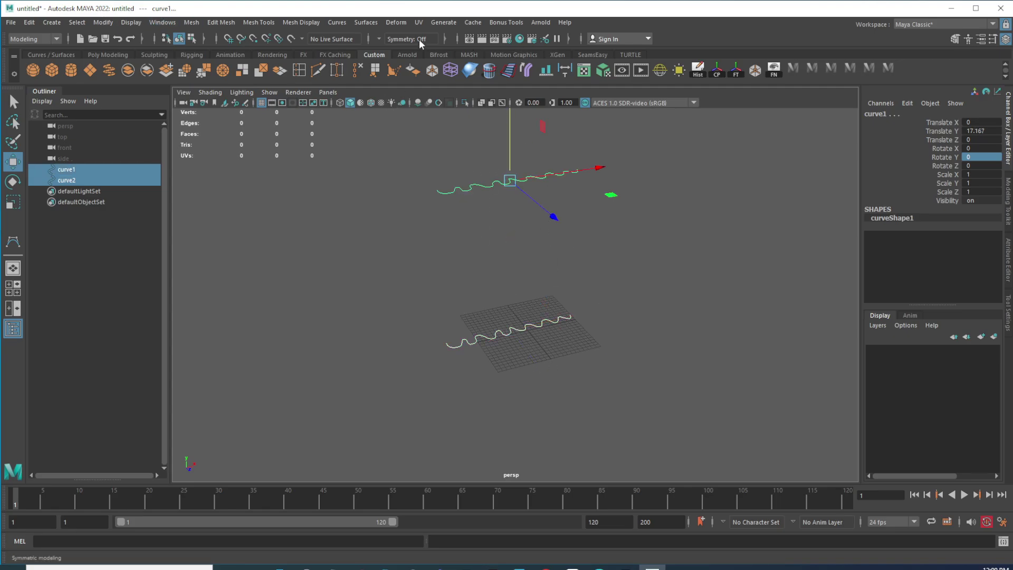
{"action": "left_click", "coordinate": [370, 22]}
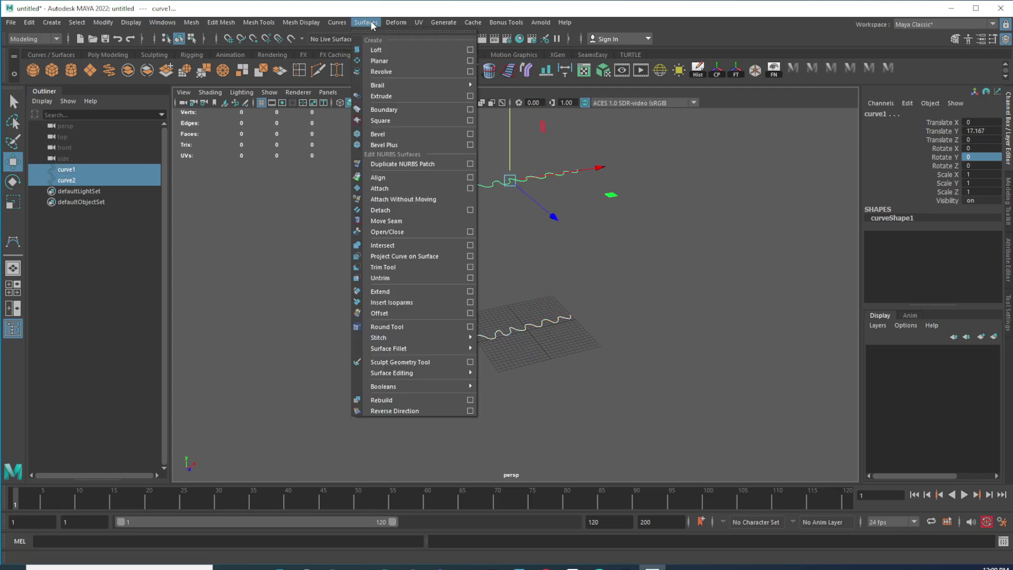
{"action": "left_click", "coordinate": [383, 50]}
{"action": "left_click_drag", "start_coordinate": [625, 247], "coordinate": [666, 232], "text": "alt"}
{"action": "left_click", "coordinate": [677, 227]}
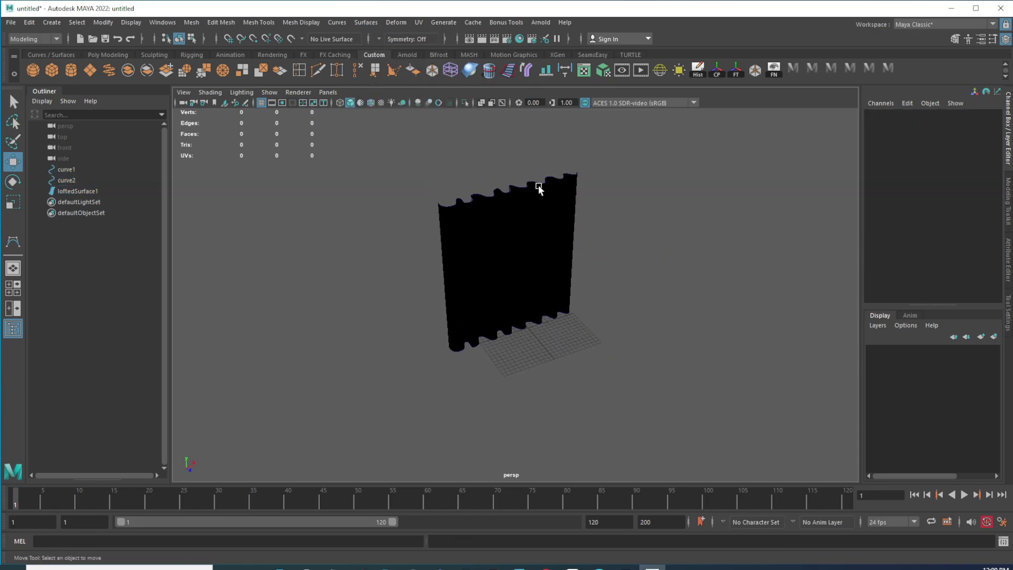
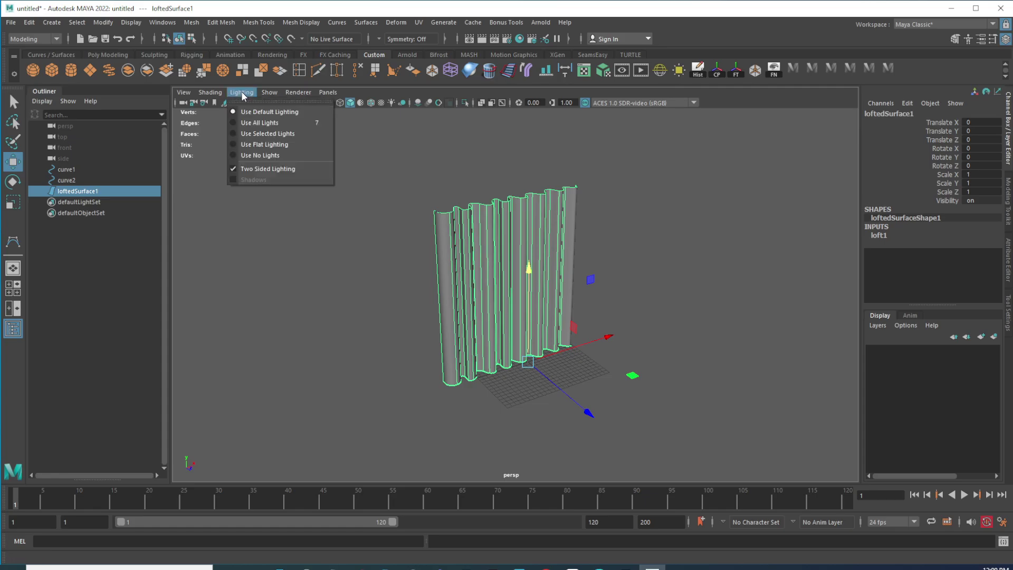
Turn off Two Sided Lighting for the perspective view
{"action": "left_click", "coordinate": [232, 167]}
{"action": "left_click_drag", "start_coordinate": [592, 326], "coordinate": [654, 314], "text": "alt"}
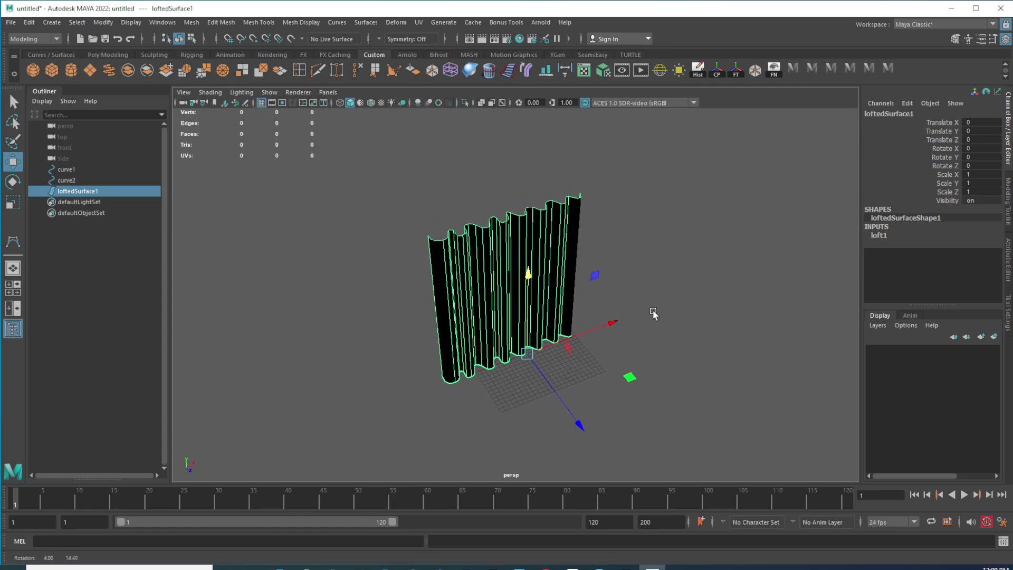
Reverse the direction of the upper curve and of the lower curve that define the lofted surface
{"action": "left_click", "coordinate": [496, 216]}
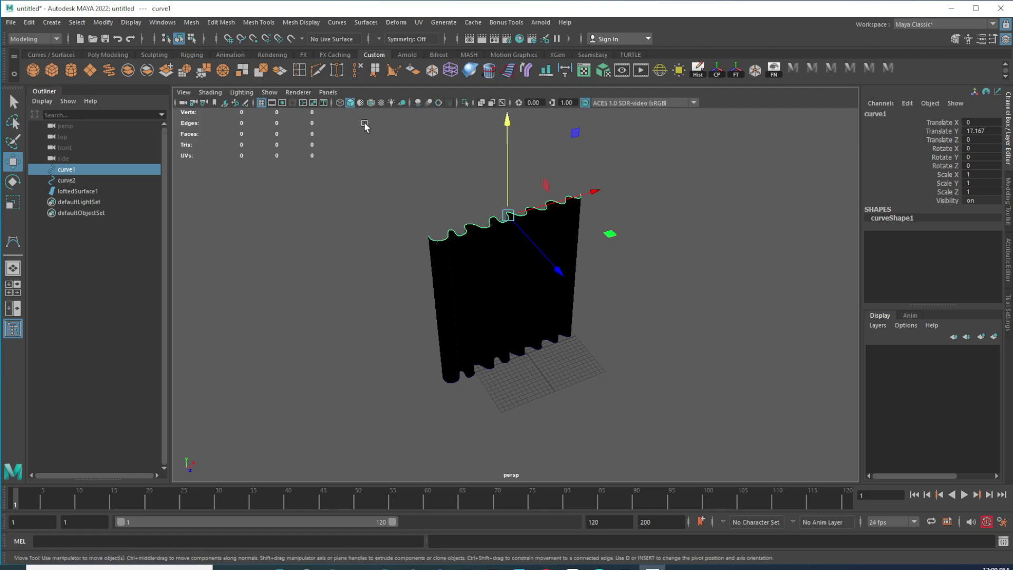
{"action": "left_click", "coordinate": [338, 24]}
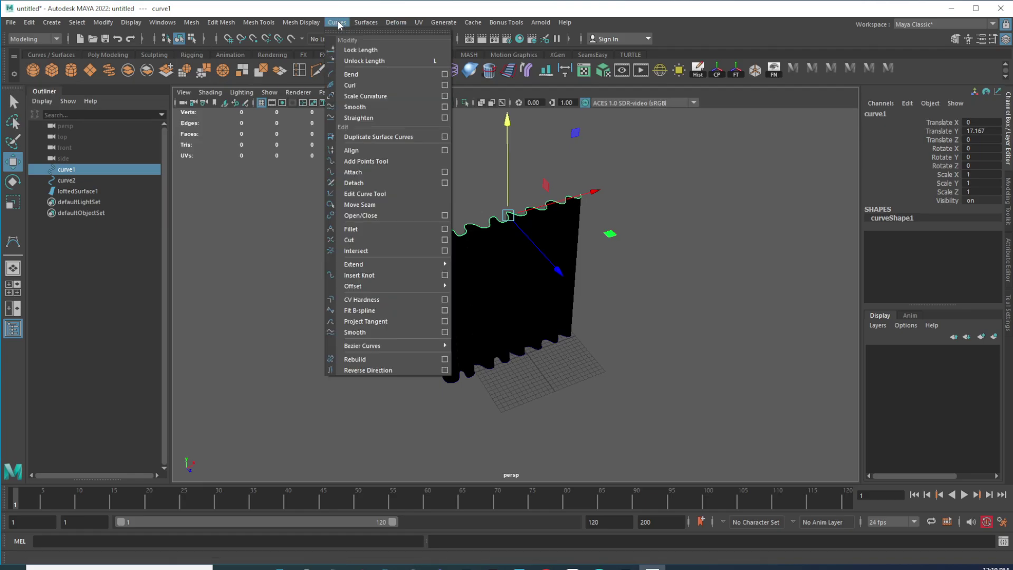
{"action": "left_click", "coordinate": [374, 371]}
{"action": "left_click", "coordinate": [510, 364]}
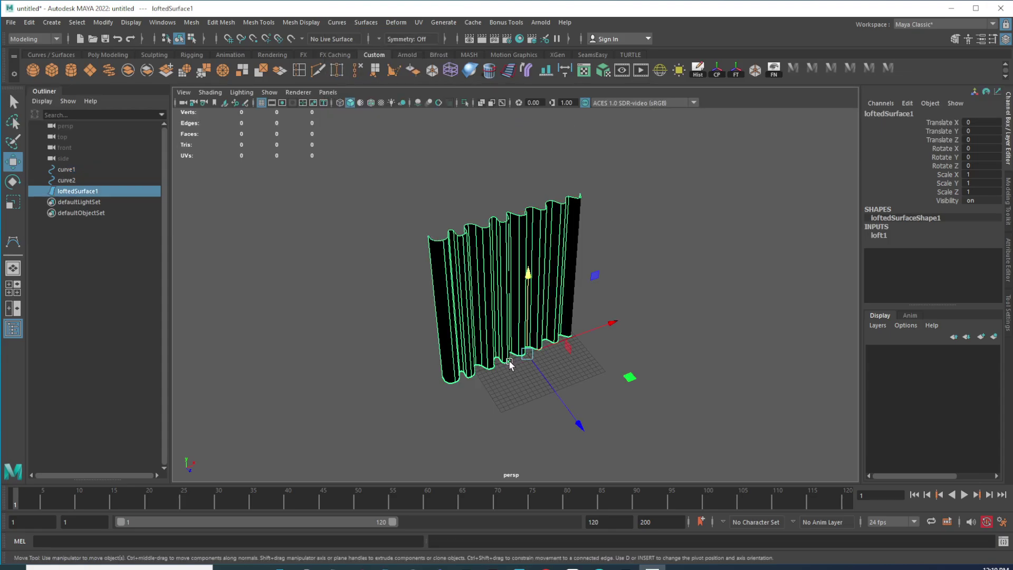
{"action": "left_click", "coordinate": [67, 180]}
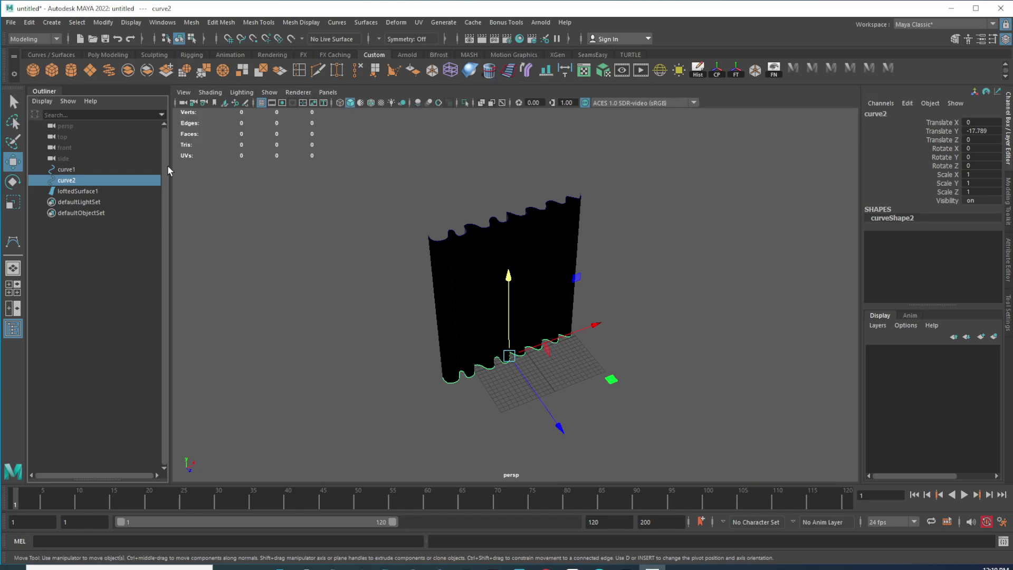
{"action": "left_click", "coordinate": [391, 73]}
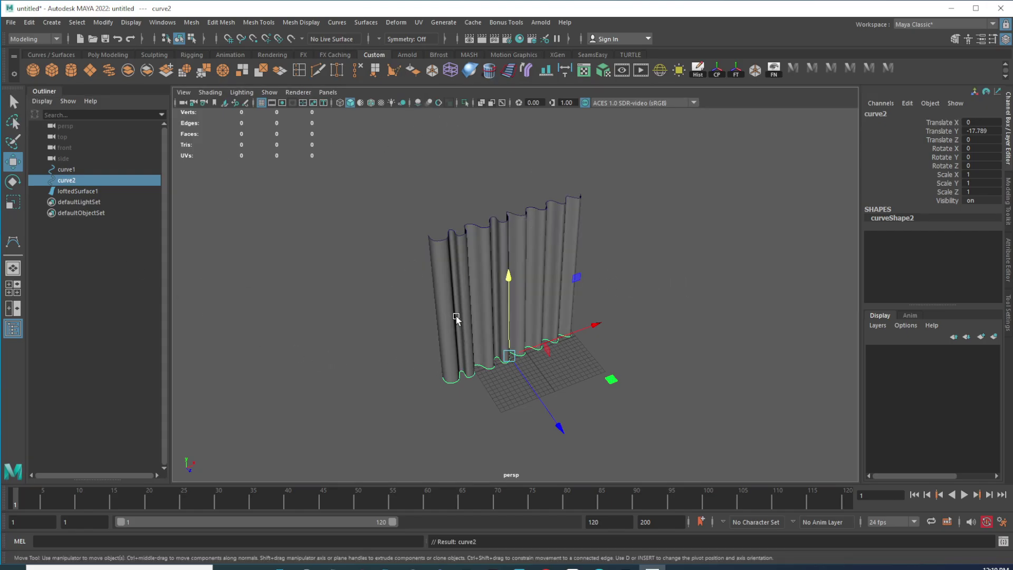
Turn on Two Sided Lighting, check both sides of the curtain surface, and turn the option off again
{"action": "left_click_drag", "start_coordinate": [587, 285], "coordinate": [559, 258]}
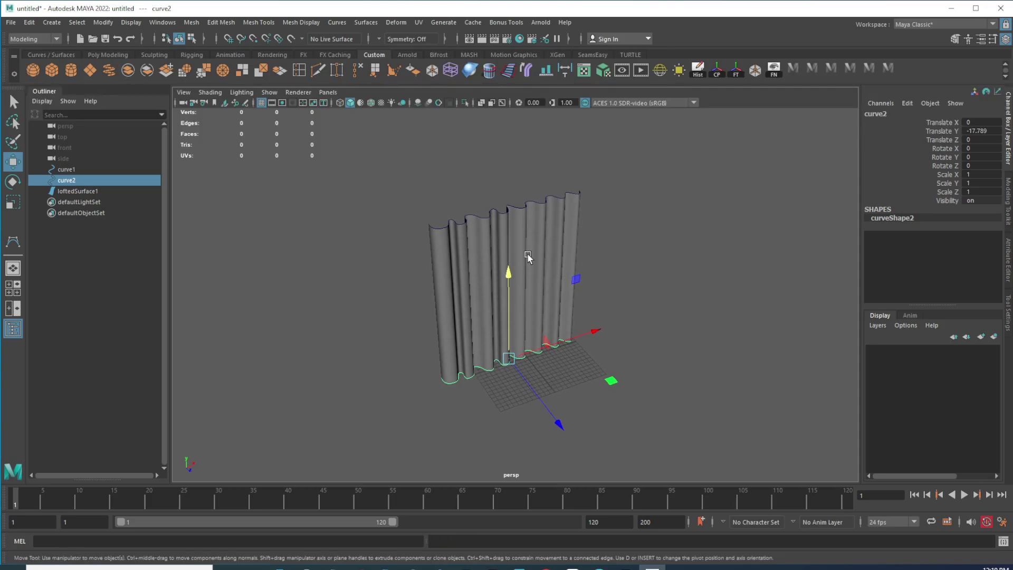
{"action": "left_click_drag", "start_coordinate": [433, 297], "coordinate": [599, 289], "text": "alt"}
{"action": "left_click", "coordinate": [672, 269]}
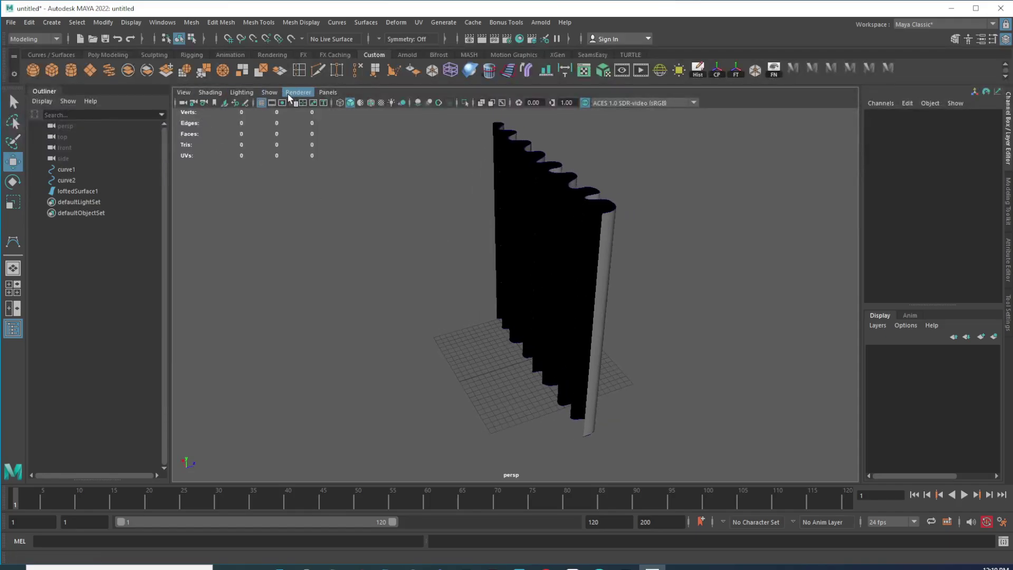
{"action": "left_click", "coordinate": [242, 92]}
{"action": "left_click", "coordinate": [242, 169]}
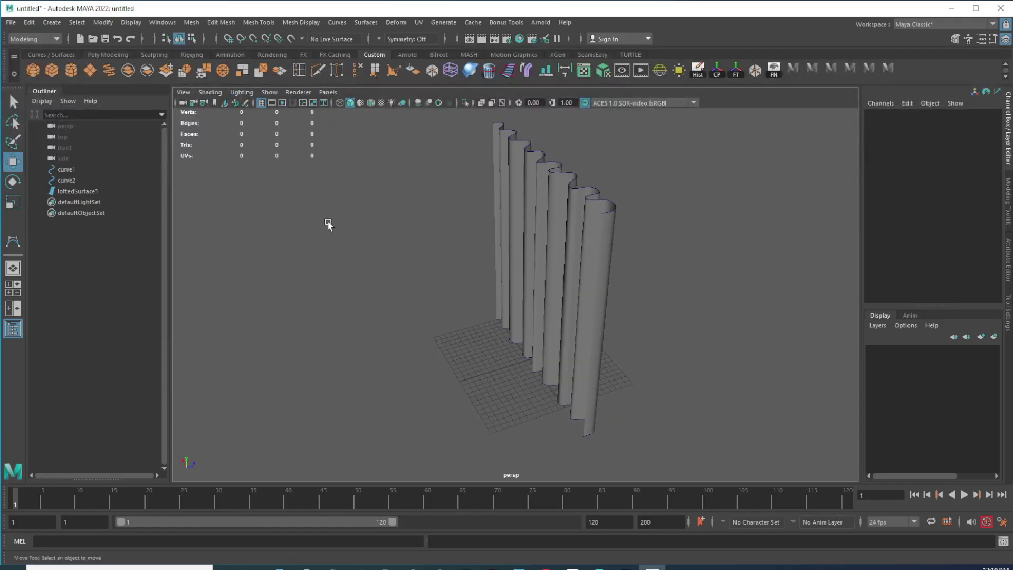
{"action": "left_click_drag", "start_coordinate": [524, 248], "coordinate": [379, 249], "text": "alt"}
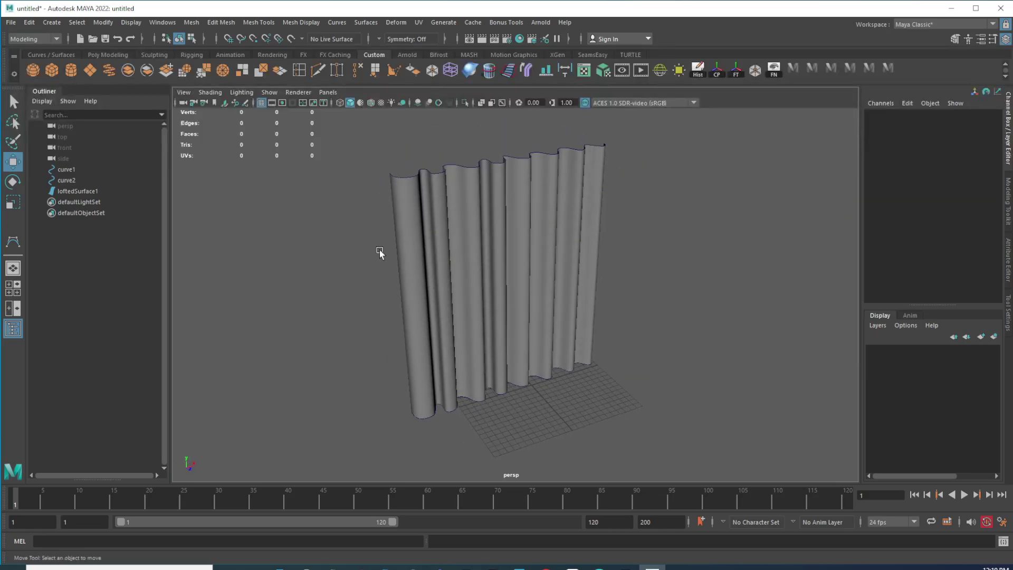
{"action": "left_click", "coordinate": [242, 93]}
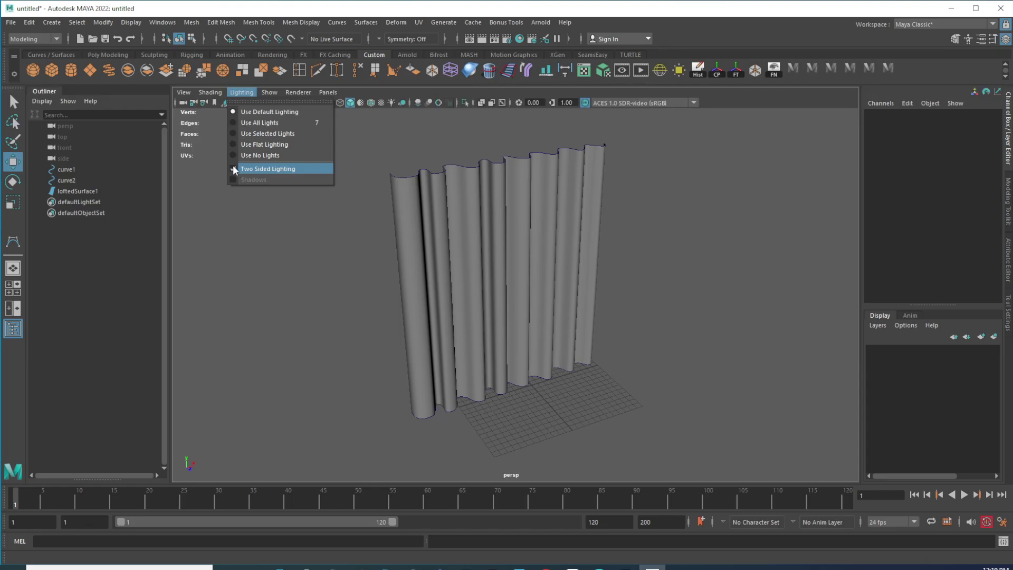
{"action": "left_click", "coordinate": [267, 168]}
Examine the lofted surface's control vertices, and return the surface to object mode
{"action": "left_click_drag", "start_coordinate": [598, 276], "coordinate": [534, 253], "text": "alt"}
{"action": "left_click_drag", "start_coordinate": [520, 315], "coordinate": [486, 283], "text": "alt"}
{"action": "left_click", "coordinate": [486, 242]}
{"action": "right_click", "coordinate": [442, 213]}
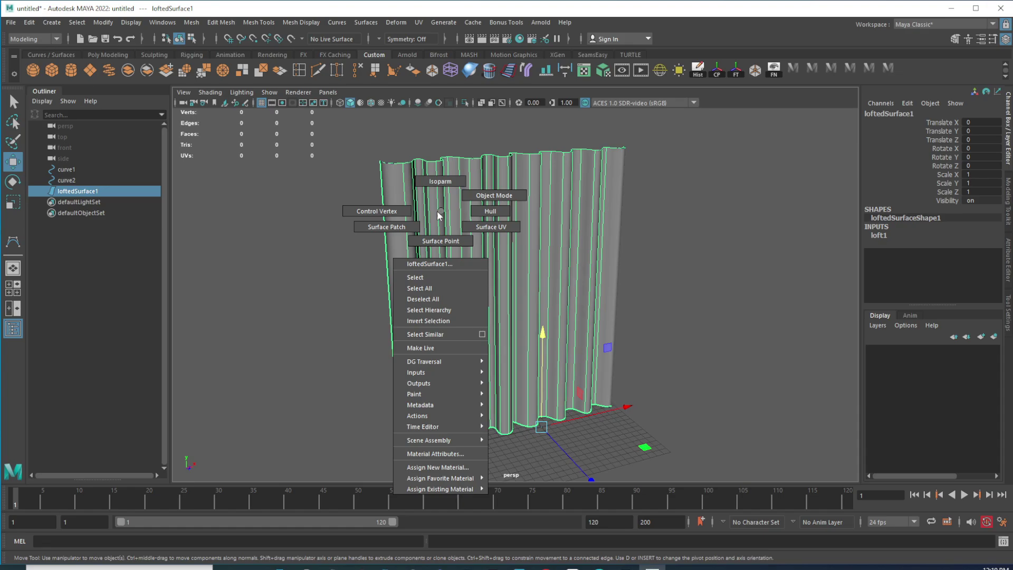
{"action": "left_click", "coordinate": [380, 213]}
{"action": "left_click_drag", "start_coordinate": [570, 270], "coordinate": [497, 266], "text": "alt"}
{"action": "right_click", "coordinate": [468, 197]}
{"action": "left_click", "coordinate": [523, 182]}
Set both the U type and V type of the NURBS to Polygons conversion to Per surf # of iso params
{"action": "left_click_drag", "start_coordinate": [628, 293], "coordinate": [494, 188], "text": "alt"}
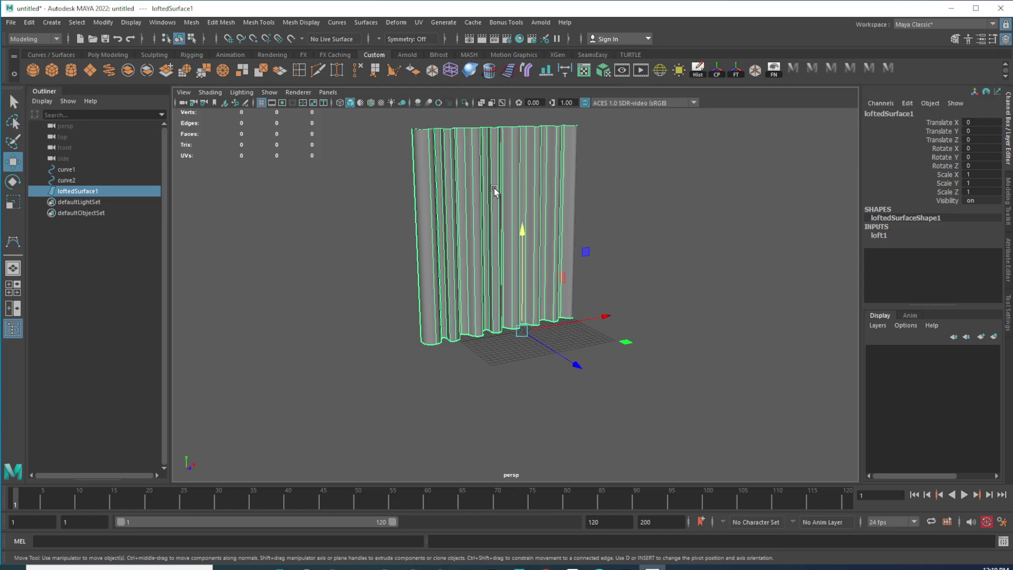
{"action": "left_click", "coordinate": [103, 22]}
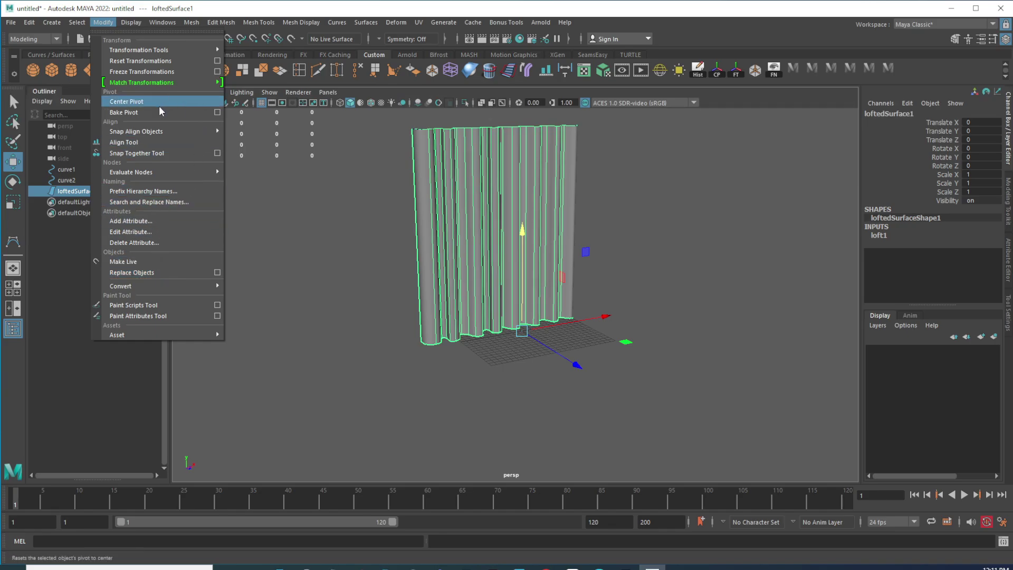
{"action": "mouse_move", "coordinate": [180, 287]}
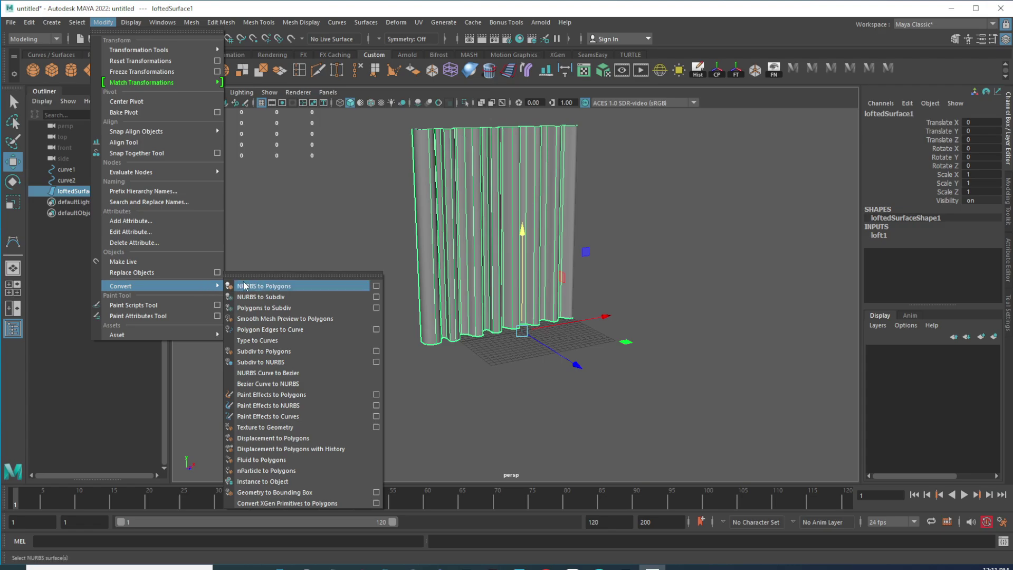
{"action": "left_click", "coordinate": [376, 286]}
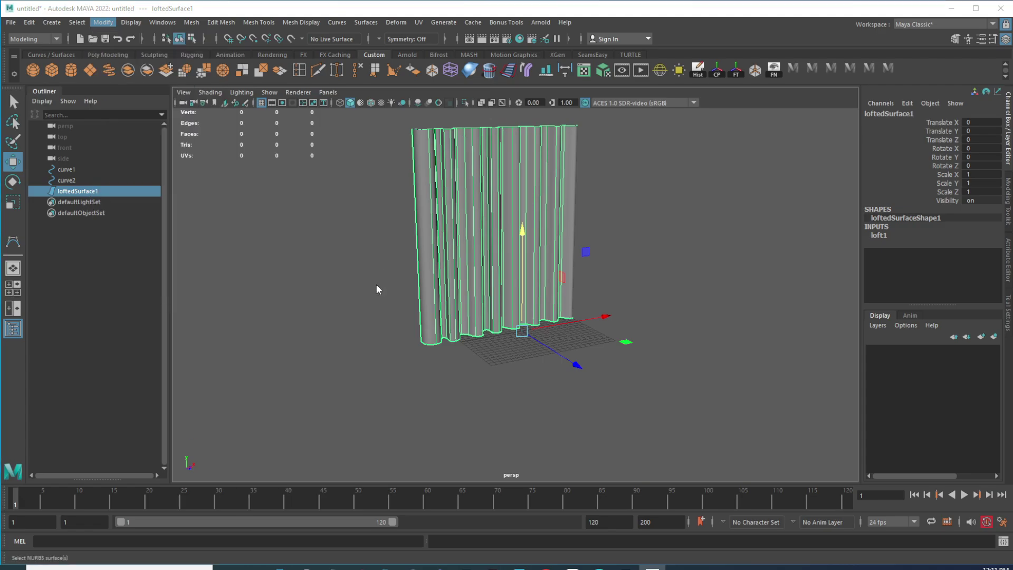
{"action": "left_click", "coordinate": [772, 227]}
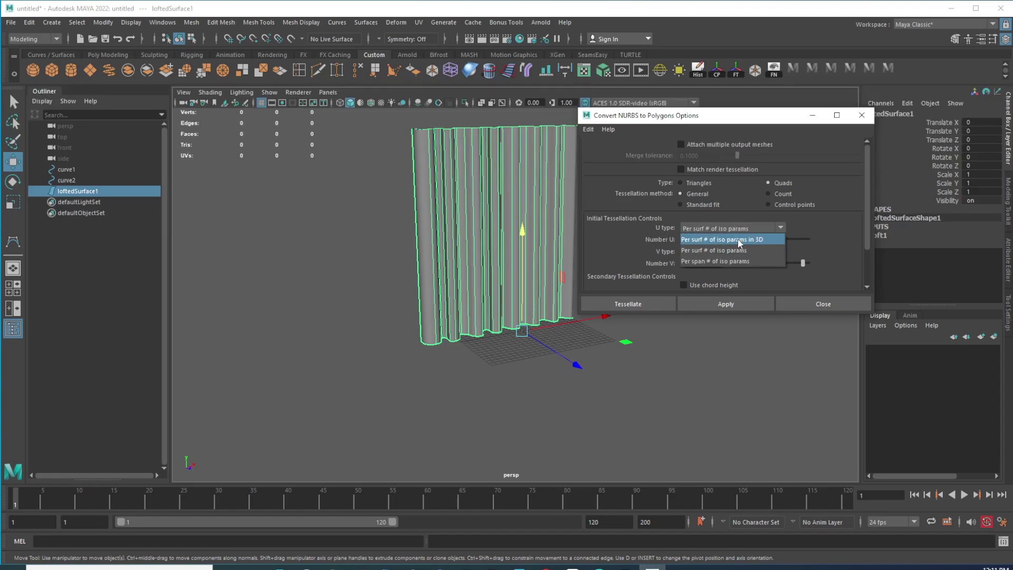
{"action": "left_click", "coordinate": [727, 251]}
{"action": "left_click", "coordinate": [778, 252]}
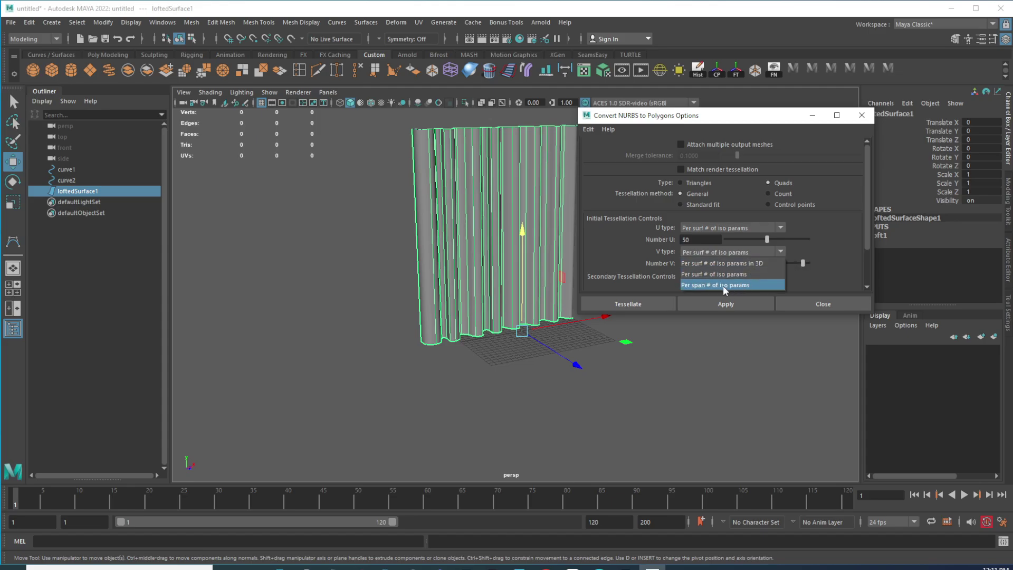
{"action": "left_click", "coordinate": [706, 273]}
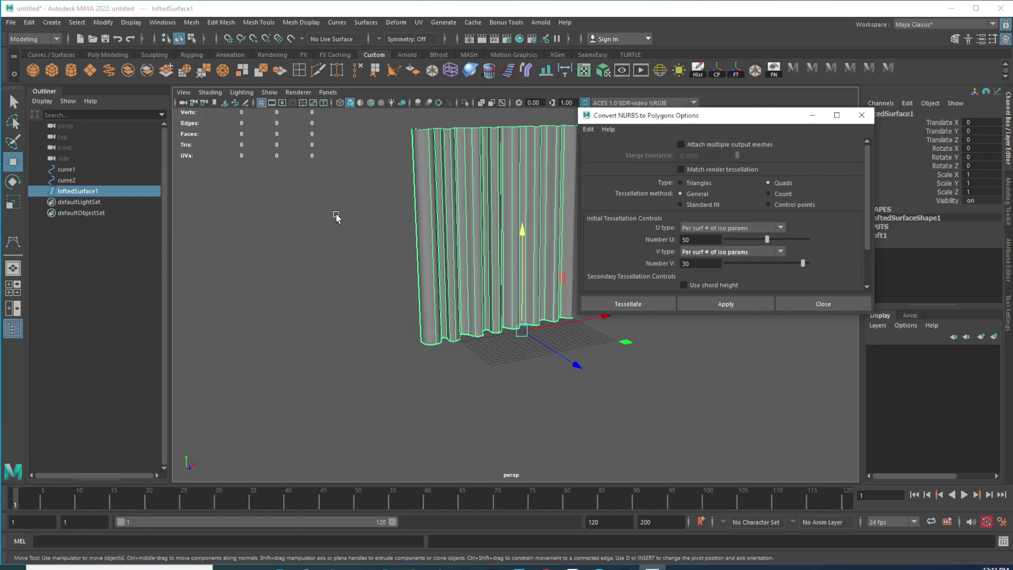
Convert the lofted surface to quad polygons with Number U 50 and Number V 30, and close the conversion options
{"action": "middle_click_drag", "start_coordinate": [626, 249], "coordinate": [558, 248], "text": "alt"}
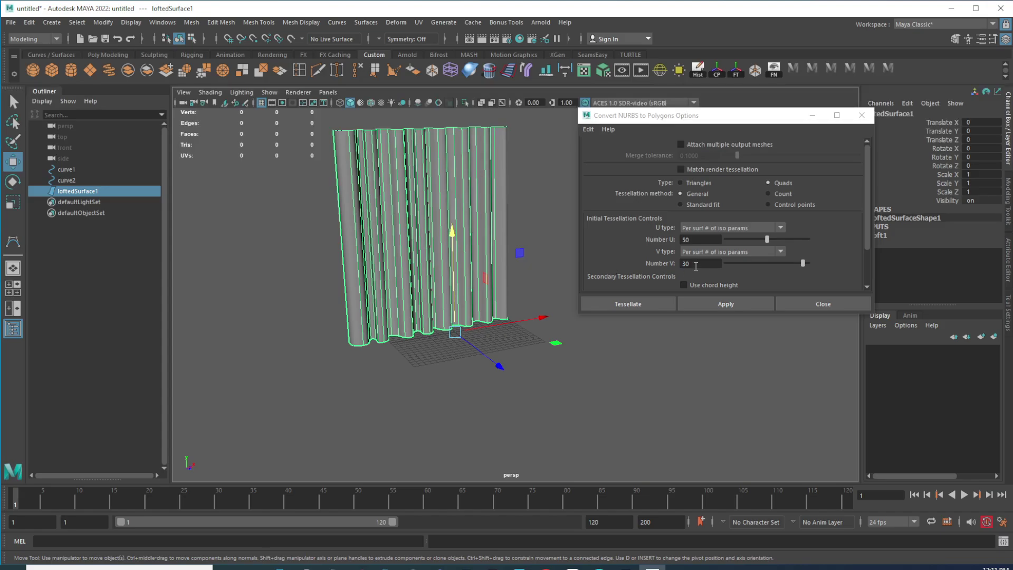
{"action": "left_click", "coordinate": [726, 304]}
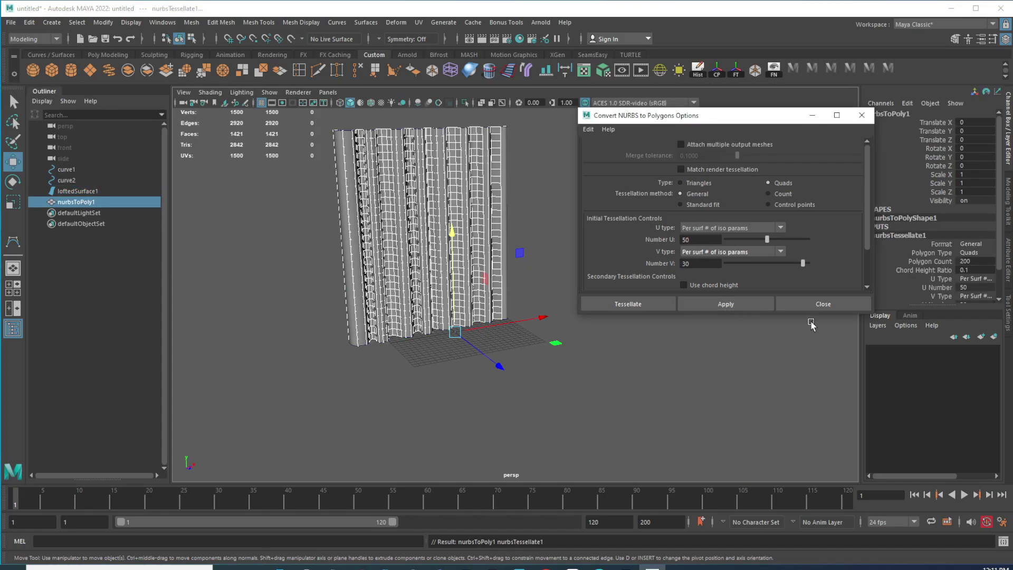
{"action": "left_click", "coordinate": [824, 304]}
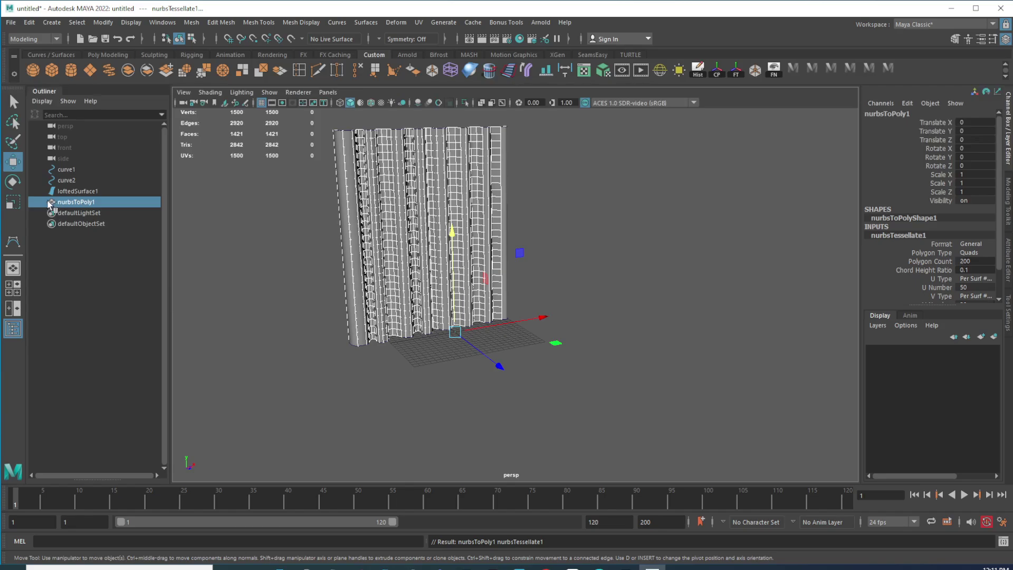
Move the polygon curtain in front of the NURBS surface to a Translate Z of about 27.62
{"action": "left_click_drag", "start_coordinate": [498, 368], "coordinate": [670, 369]}
{"action": "scroll", "coordinate": [669, 369], "scroll_direction": "down", "scroll_amount": 3}
{"action": "left_click", "coordinate": [621, 227]}
{"action": "left_click_drag", "start_coordinate": [606, 255], "coordinate": [507, 267], "text": "alt"}
{"action": "left_click", "coordinate": [507, 267]}
{"action": "left_click_drag", "start_coordinate": [486, 305], "coordinate": [582, 232], "text": "alt"}
{"action": "scroll", "coordinate": [555, 251], "scroll_direction": "up", "scroll_amount": 3}
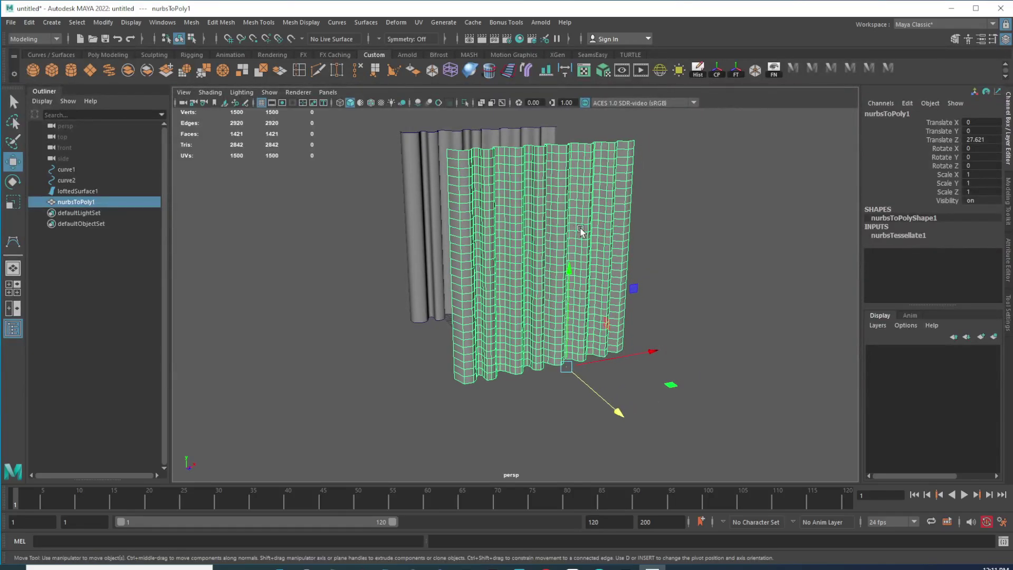
Squeeze the polygon curtain's folds together by scaling it along X to about 0.468
{"action": "key", "text": "r"}
{"action": "left_click_drag", "start_coordinate": [651, 353], "coordinate": [638, 351]}
{"action": "left_click", "coordinate": [654, 271]}
{"action": "left_click_drag", "start_coordinate": [654, 270], "coordinate": [565, 283], "text": "alt"}
{"action": "left_click_drag", "start_coordinate": [504, 271], "coordinate": [578, 272], "text": "alt"}
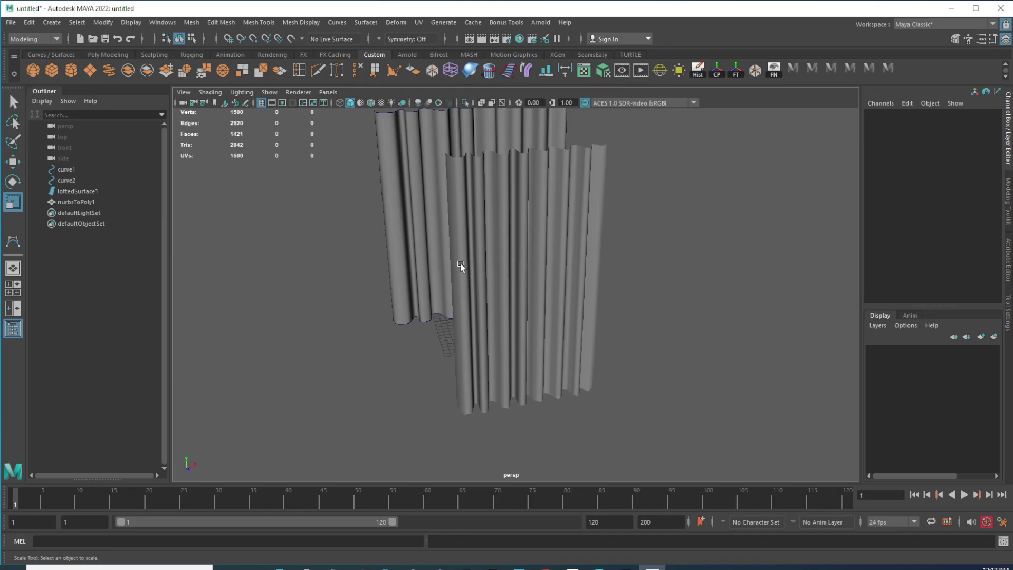
{"action": "left_click_drag", "start_coordinate": [530, 274], "coordinate": [570, 264], "text": "alt"}
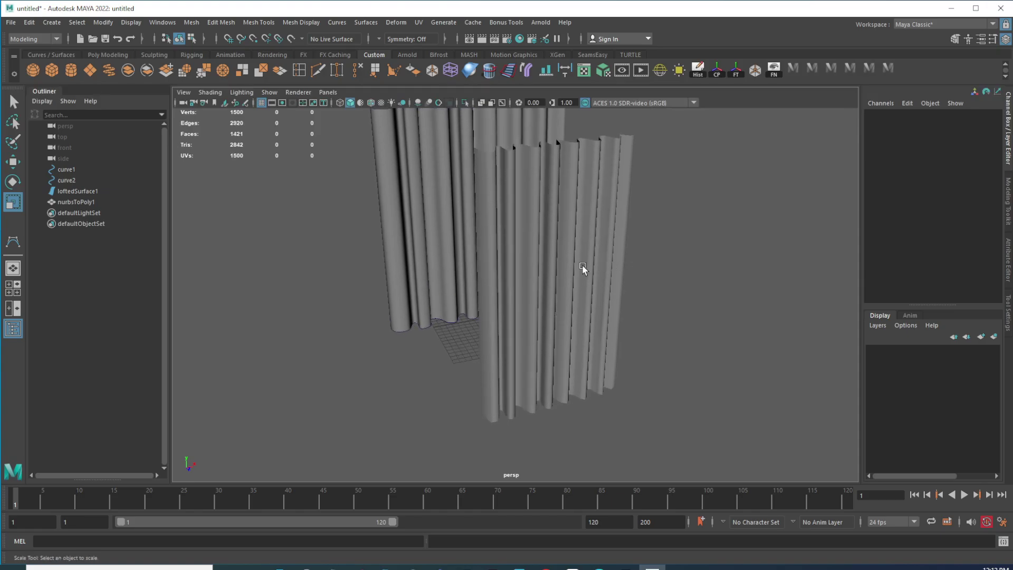
{"action": "left_click", "coordinate": [553, 276]}
{"action": "left_click_drag", "start_coordinate": [656, 388], "coordinate": [626, 392]}
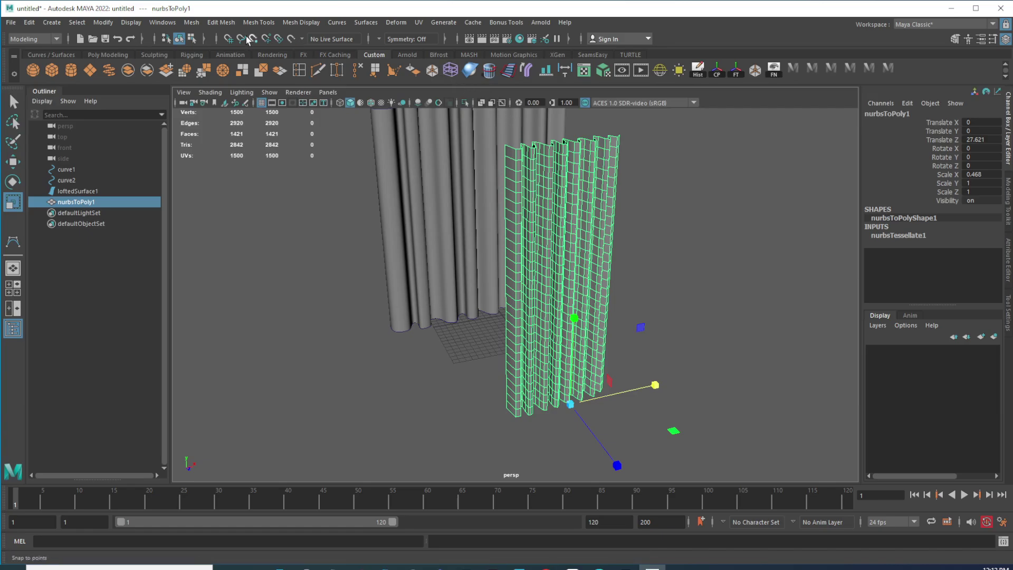
Add a lattice deformer to the polygon curtain and set its T Divisions to 3
{"action": "left_click", "coordinate": [396, 23]}
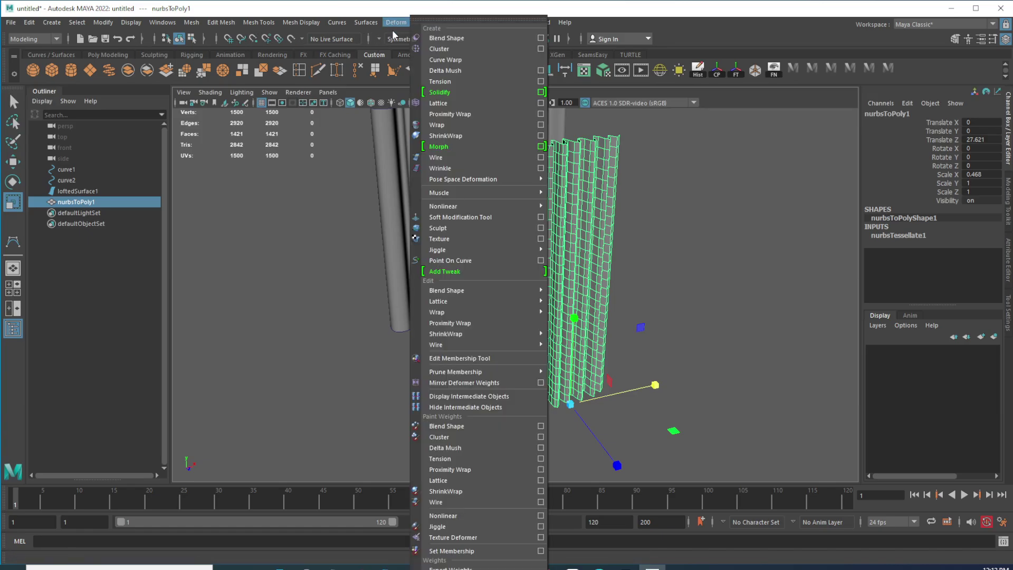
{"action": "left_click", "coordinate": [450, 103]}
{"action": "left_click_drag", "start_coordinate": [623, 240], "coordinate": [622, 235], "text": "alt"}
{"action": "left_click", "coordinate": [978, 236]}
{"action": "type", "text": "3"}
{"action": "key", "text": "Return"}
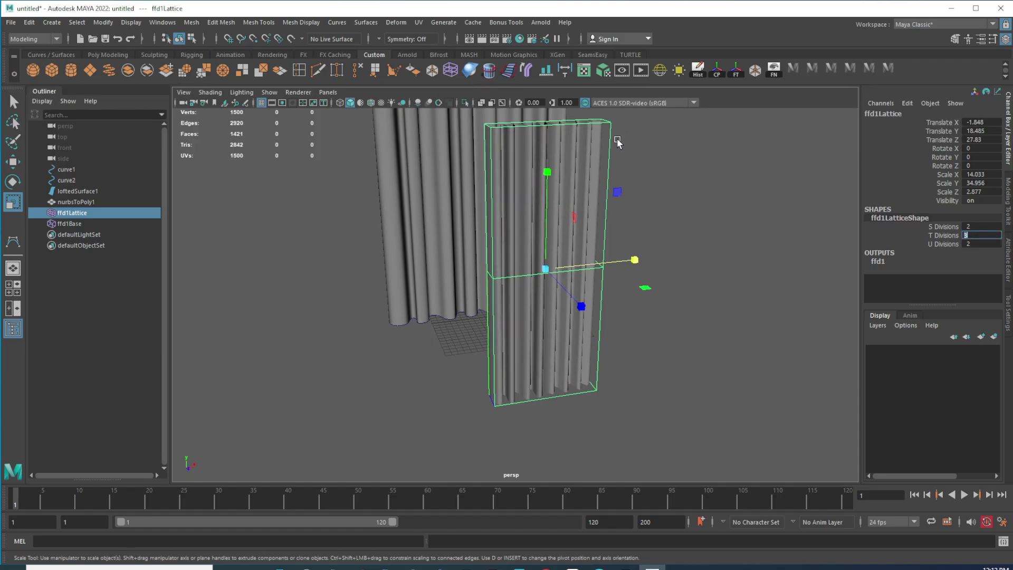
Scale the lattice's middle row of points inward to pinch the polygon curtain at its waist
{"action": "right_click_drag", "start_coordinate": [611, 142], "coordinate": [613, 108]}
{"action": "left_click_drag", "start_coordinate": [428, 225], "coordinate": [601, 293]}
{"action": "left_click_drag", "start_coordinate": [545, 270], "coordinate": [513, 274]}
{"action": "left_click", "coordinate": [681, 236]}
Delete the construction history of the pinched polygon curtain
{"action": "left_click", "coordinate": [570, 153]}
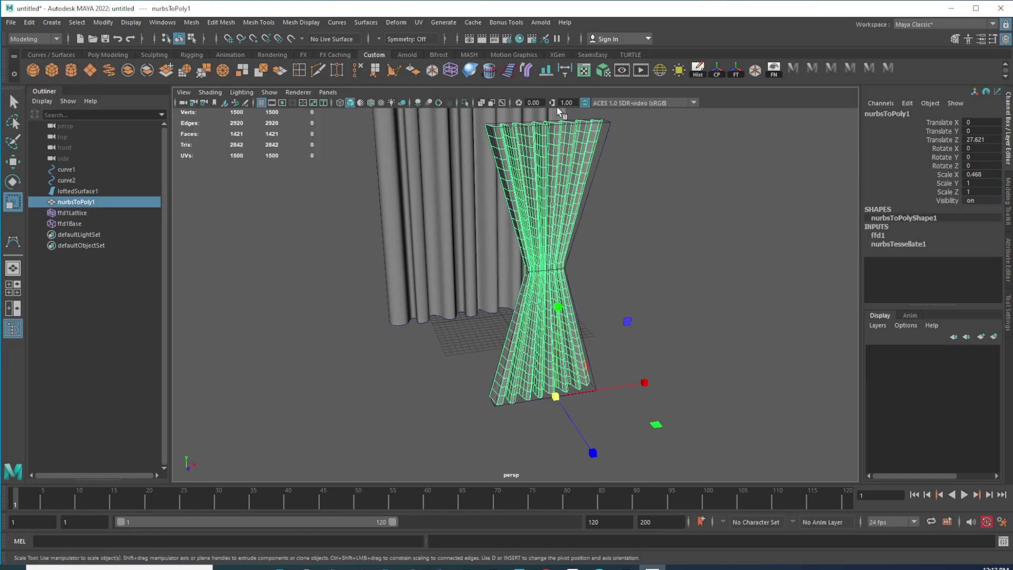
{"action": "left_click", "coordinate": [697, 69]}
{"action": "left_click", "coordinate": [612, 265]}
{"action": "left_click_drag", "start_coordinate": [612, 265], "coordinate": [609, 287], "text": "alt"}
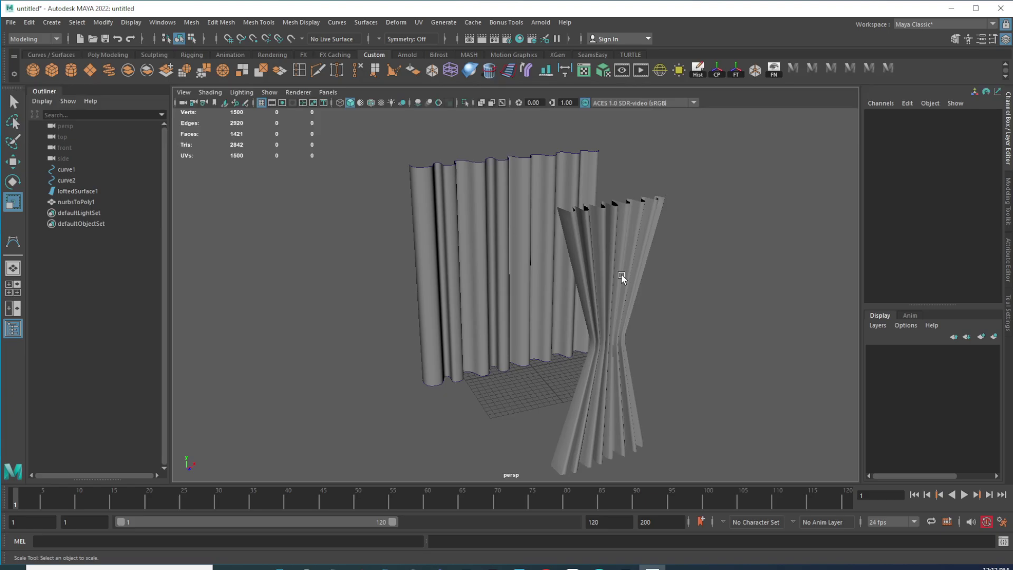
Undo the history deletion and delete the lattice from the polygon curtain
{"action": "key", "text": "ctrl+z"}
{"action": "key", "text": "ctrl+z"}
{"action": "key", "text": "ctrl+z"}
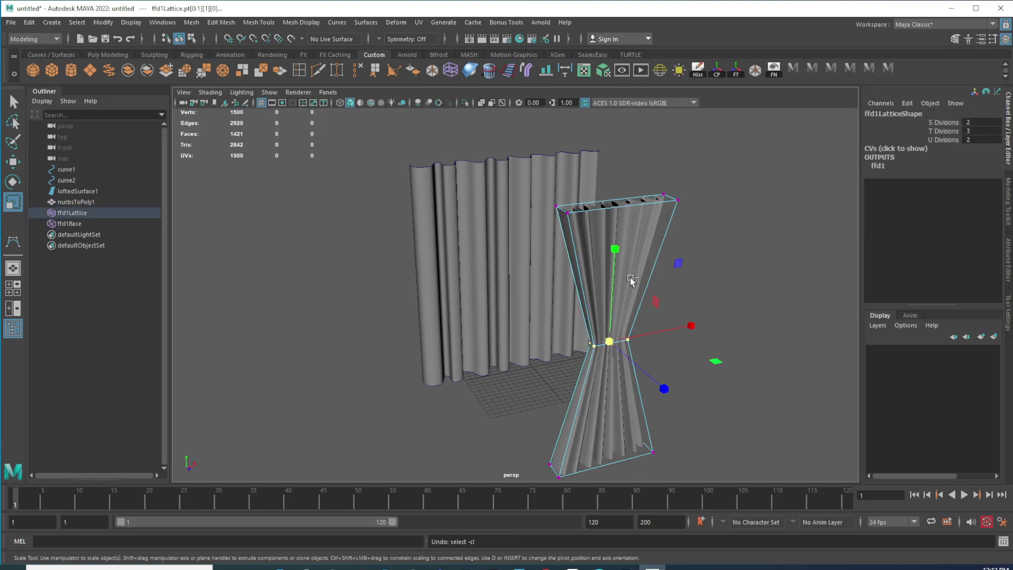
{"action": "key", "text": "ctrl+z"}
{"action": "right_click_drag", "start_coordinate": [677, 251], "coordinate": [726, 213]}
{"action": "key", "text": "Delete"}
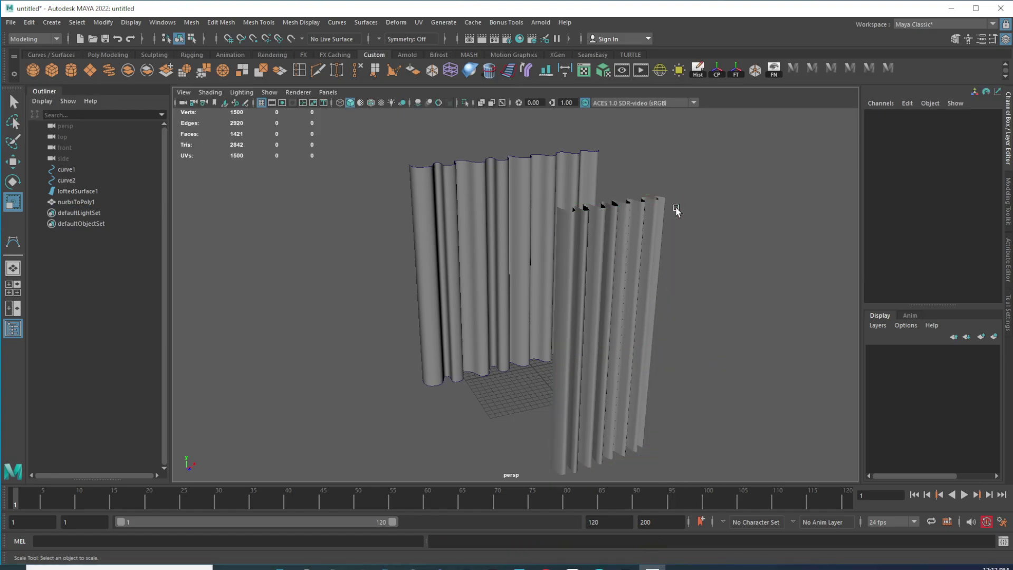
Widen the polygon curtain by scaling it along X to about 0.794
{"action": "right_click_drag", "start_coordinate": [674, 346], "coordinate": [628, 297], "text": "alt"}
{"action": "left_click_drag", "start_coordinate": [628, 297], "coordinate": [593, 310], "text": "alt"}
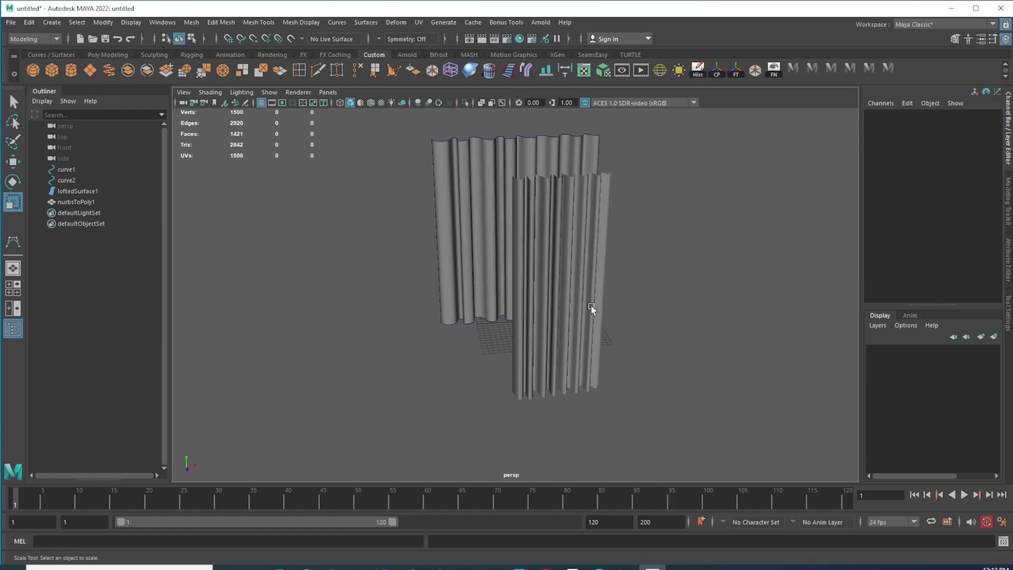
{"action": "left_click", "coordinate": [593, 310]}
{"action": "left_click_drag", "start_coordinate": [662, 387], "coordinate": [724, 385]}
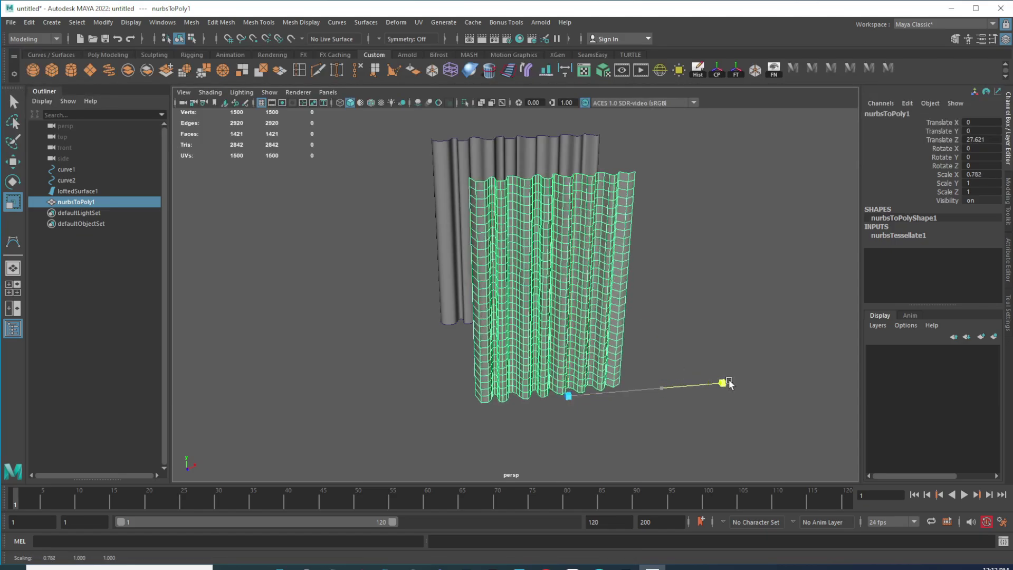
{"action": "left_click", "coordinate": [670, 307]}
Delete both curves, the lofted surface and the polygon curtain to empty the scene
{"action": "left_click_drag", "start_coordinate": [670, 307], "coordinate": [633, 295], "text": "alt"}
{"action": "left_click_drag", "start_coordinate": [417, 161], "coordinate": [715, 368]}
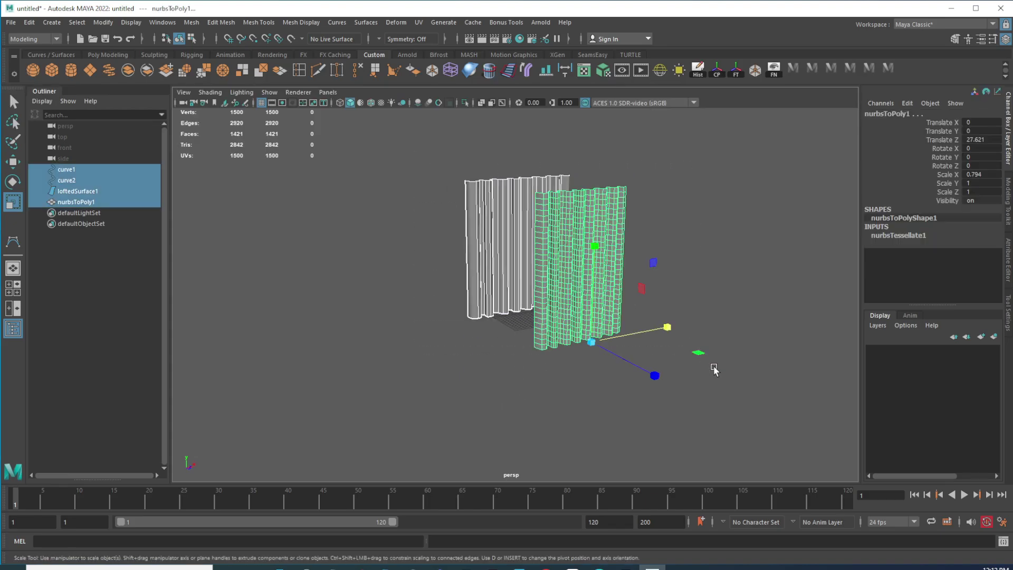
{"action": "key", "text": "Delete"}
{"action": "right_click_drag", "start_coordinate": [549, 325], "coordinate": [618, 357], "text": "alt"}
{"action": "left_click_drag", "start_coordinate": [558, 323], "coordinate": [546, 298], "text": "alt"}
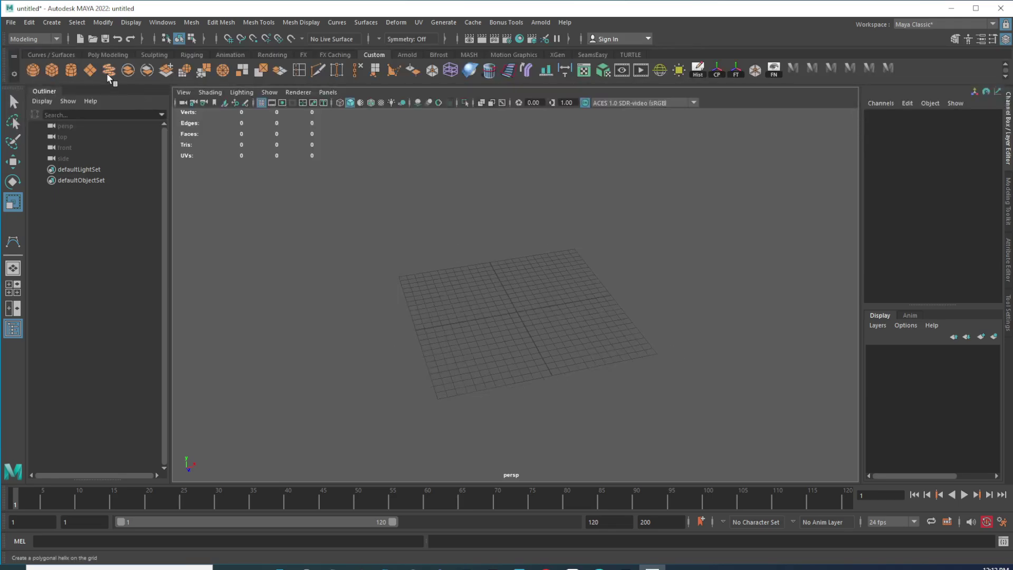
Create a polygon plane and scale it to about 21.65 in X and Y and about 32.9 in Z
{"action": "left_click", "coordinate": [90, 76]}
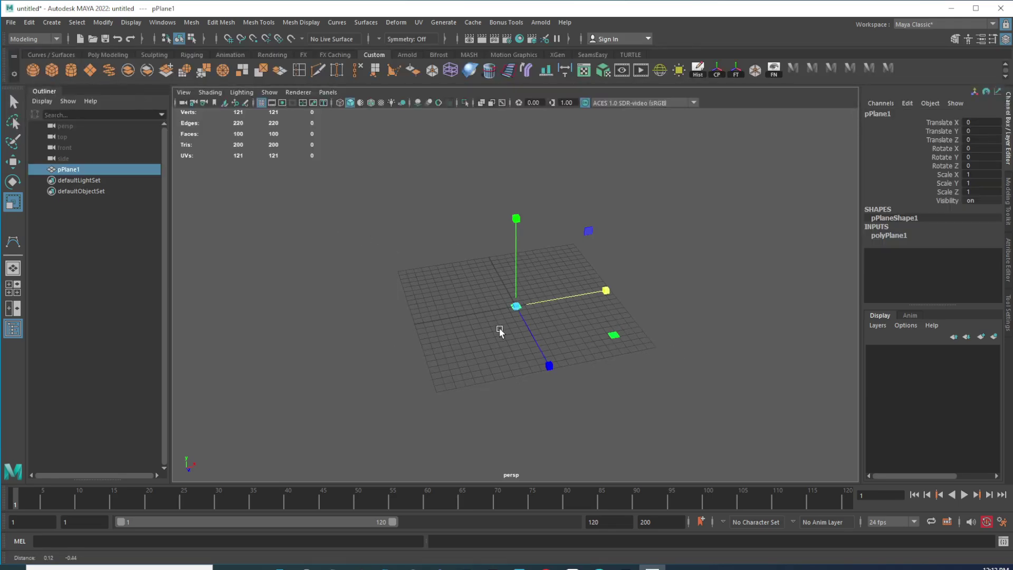
{"action": "left_click_drag", "start_coordinate": [518, 280], "coordinate": [638, 364]}
{"action": "left_click_drag", "start_coordinate": [639, 364], "coordinate": [578, 335], "text": "alt"}
{"action": "left_click_drag", "start_coordinate": [535, 367], "coordinate": [561, 420]}
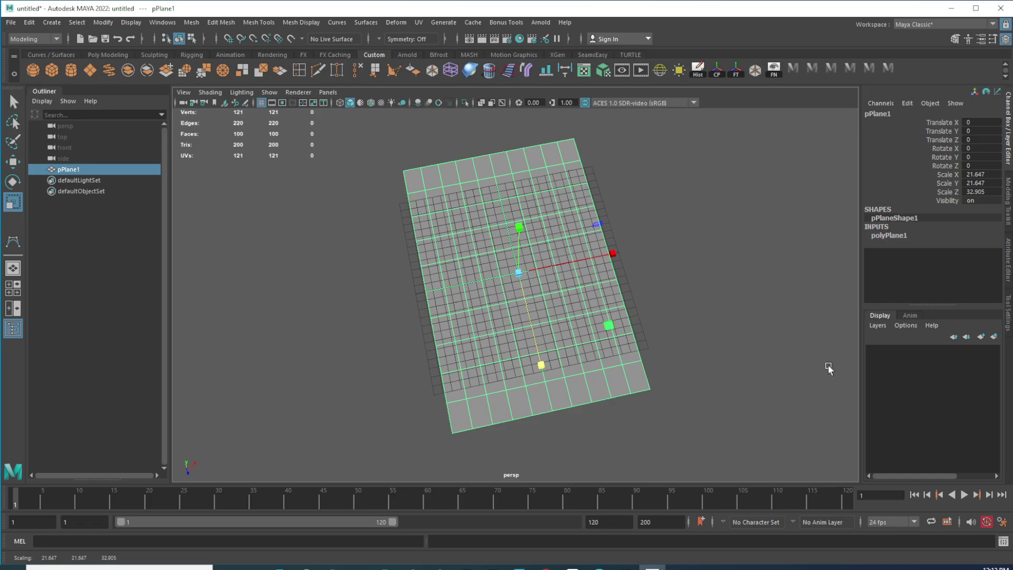
Set the plane's Subdivisions Width and Subdivisions Height to 25
{"action": "left_click", "coordinate": [902, 238]}
{"action": "left_click_drag", "start_coordinate": [983, 262], "coordinate": [983, 269]}
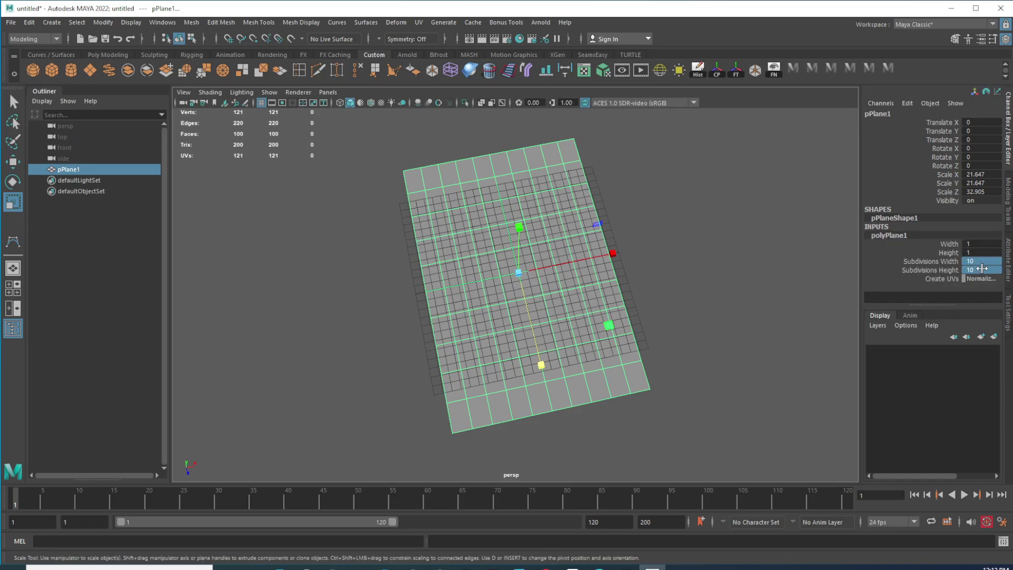
{"action": "key", "text": "Return"}
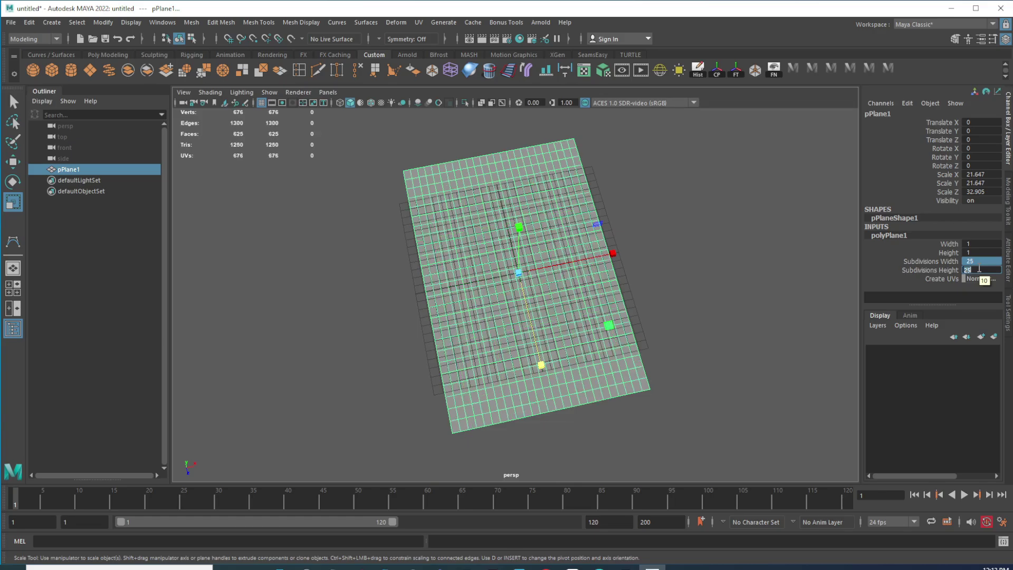
Stand the polygon plane upright by setting its X rotation to 90 degrees
{"action": "right_click_drag", "start_coordinate": [549, 164], "coordinate": [549, 256]}
{"action": "key", "text": "e"}
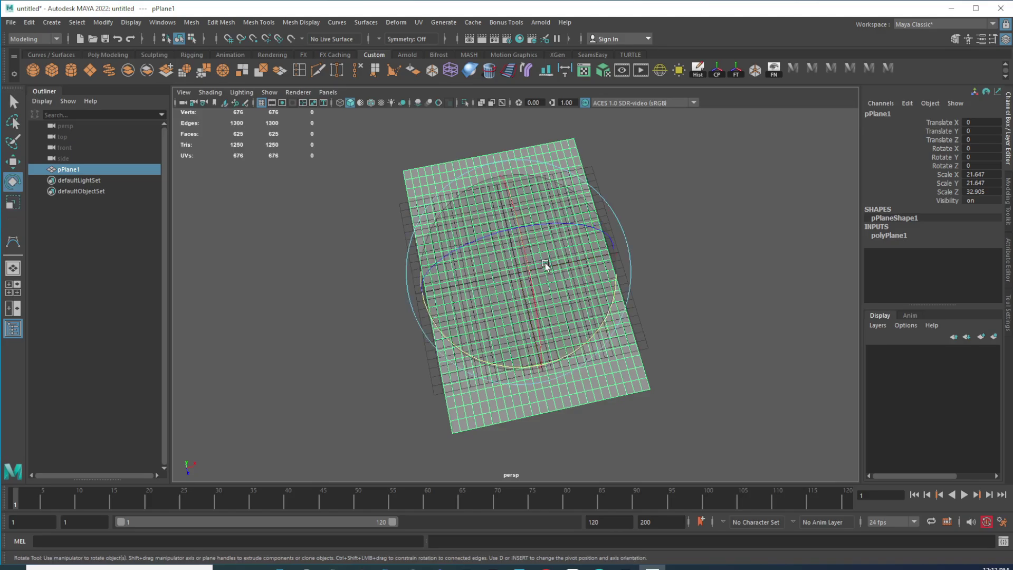
{"action": "left_click_drag", "start_coordinate": [517, 203], "coordinate": [526, 283]}
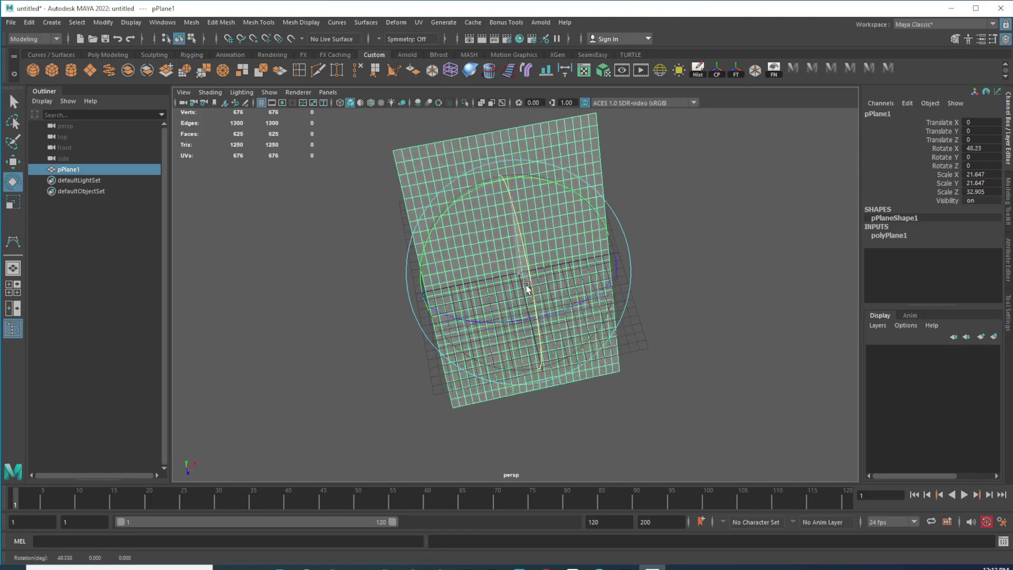
{"action": "double_click", "coordinate": [987, 152]}
{"action": "type", "text": "90"}
{"action": "key", "text": "Return"}
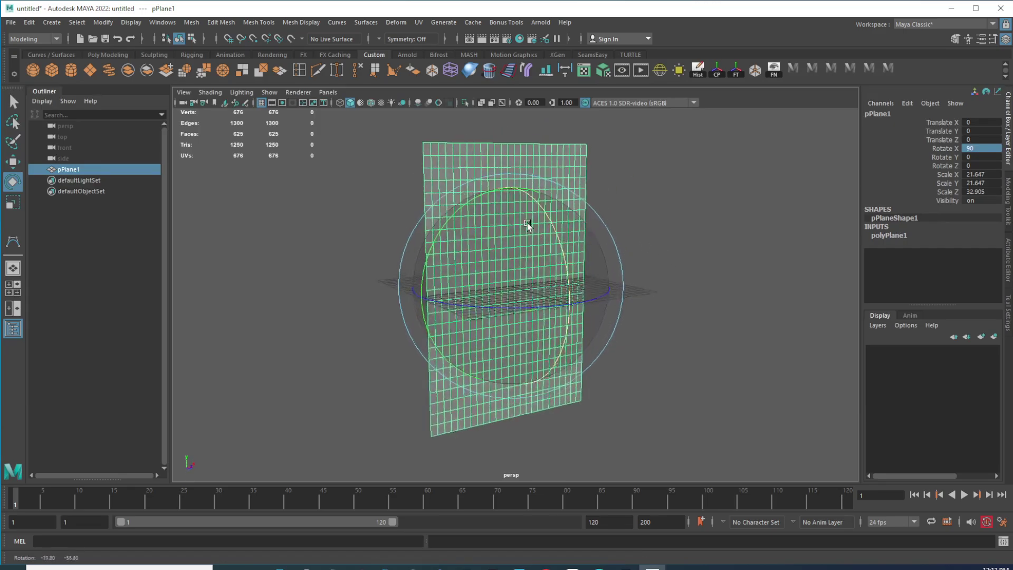
Freeze the upright plane's transformations so its rotation and scale are reset
{"action": "left_click", "coordinate": [233, 201]}
{"action": "left_click", "coordinate": [561, 216]}
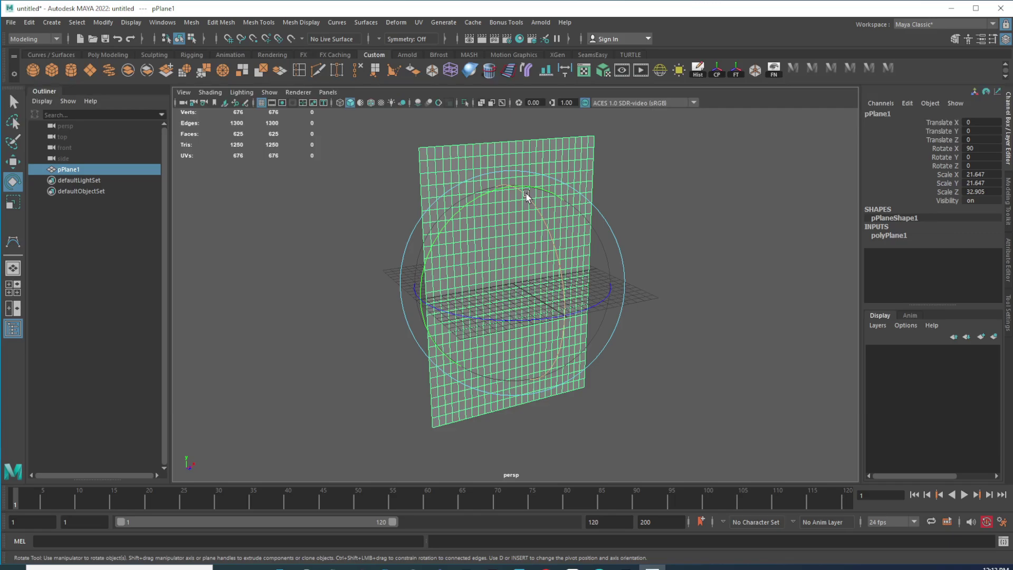
{"action": "key", "text": "w"}
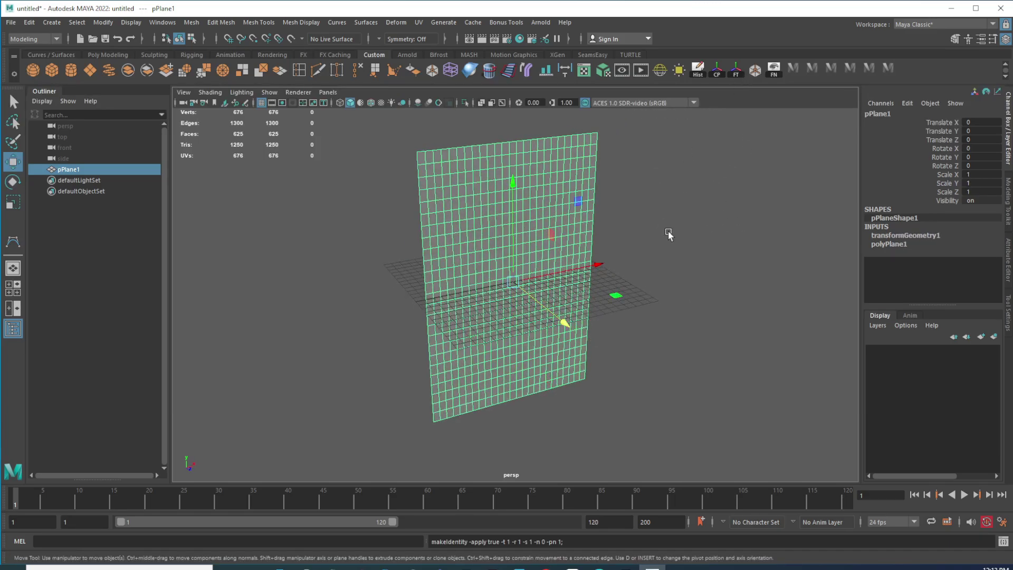
{"action": "left_click_drag", "start_coordinate": [663, 226], "coordinate": [657, 265], "text": "alt"}
{"action": "left_click", "coordinate": [688, 226]}
{"action": "left_click", "coordinate": [486, 242]}
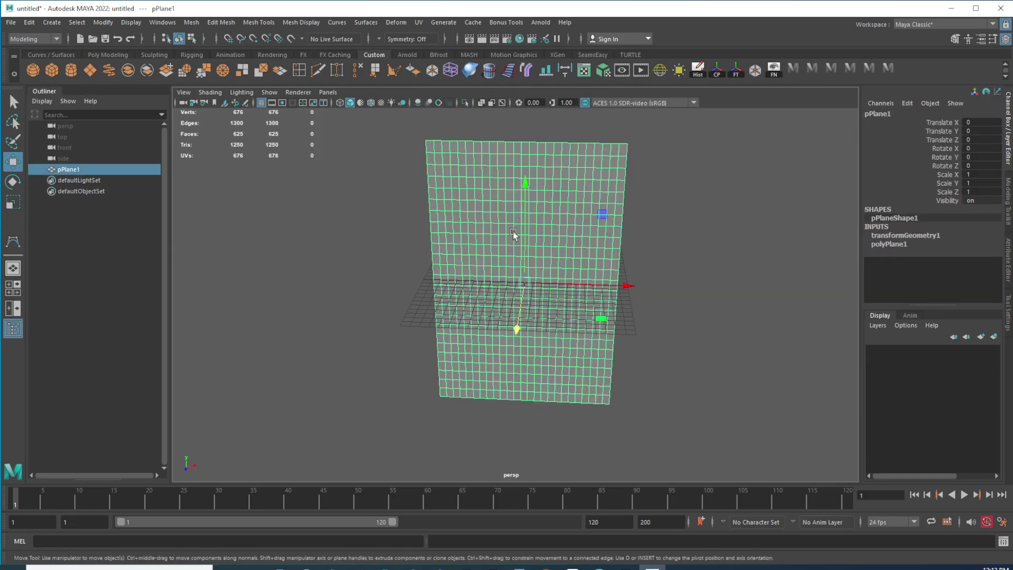
Raise the plane along Y by about 16.589 so it stands on the grid
{"action": "left_click_drag", "start_coordinate": [516, 223], "coordinate": [523, 243], "text": "alt"}
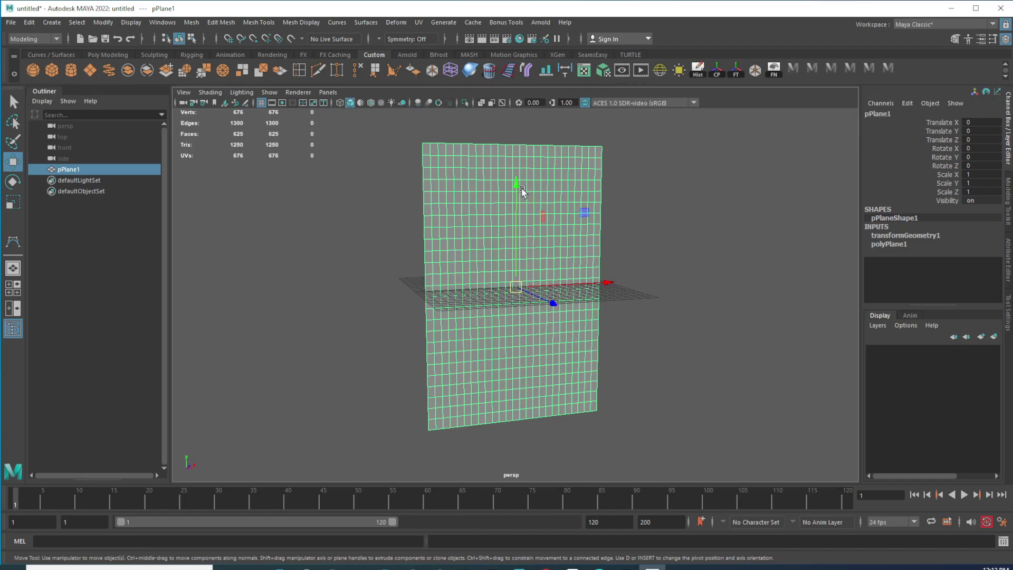
{"action": "left_click_drag", "start_coordinate": [516, 183], "coordinate": [518, 138]}
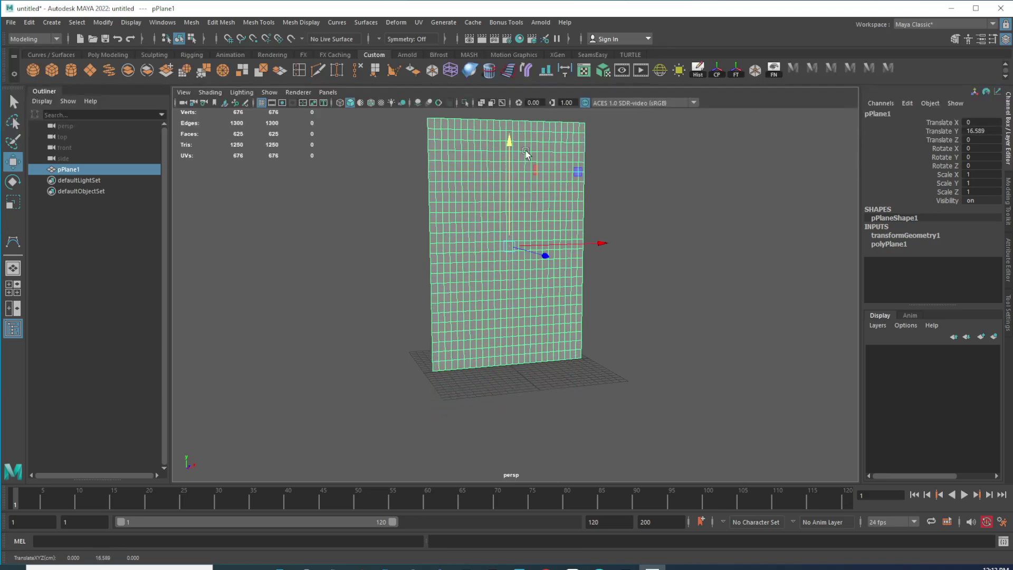
{"action": "scroll", "coordinate": [515, 227], "scroll_direction": "down", "scroll_amount": 2}
{"action": "left_click_drag", "start_coordinate": [515, 227], "coordinate": [579, 219], "text": "alt"}
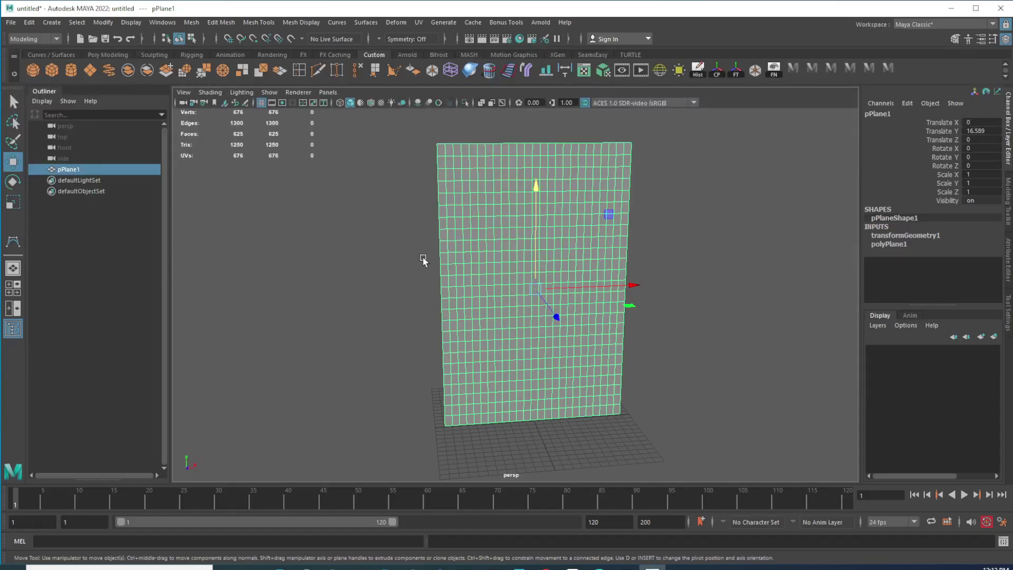
{"action": "left_click_drag", "start_coordinate": [571, 280], "coordinate": [487, 239], "text": "alt"}
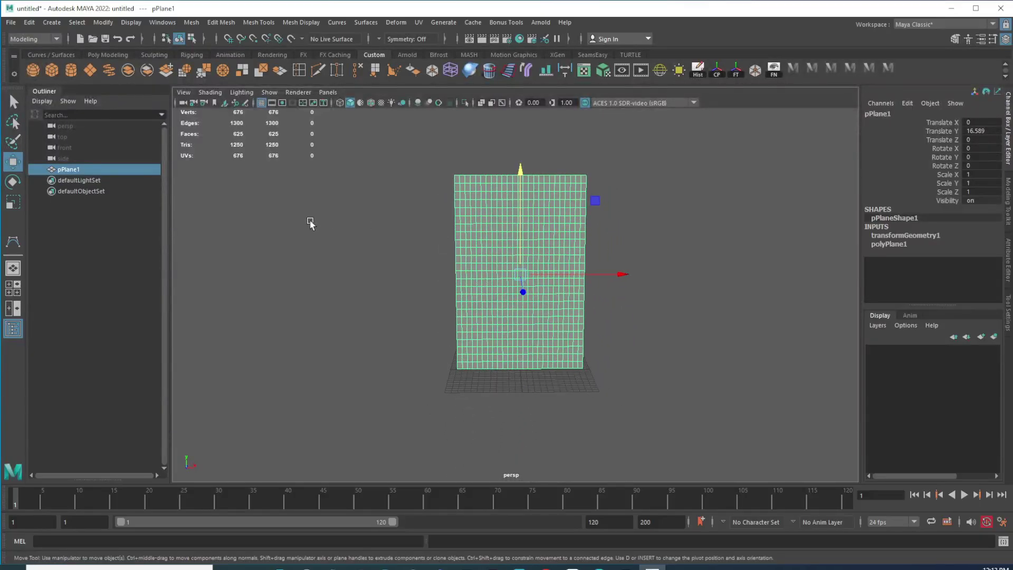
Delete the plane's construction history and freeze its transformations at the raised position
{"action": "left_click", "coordinate": [698, 69]}
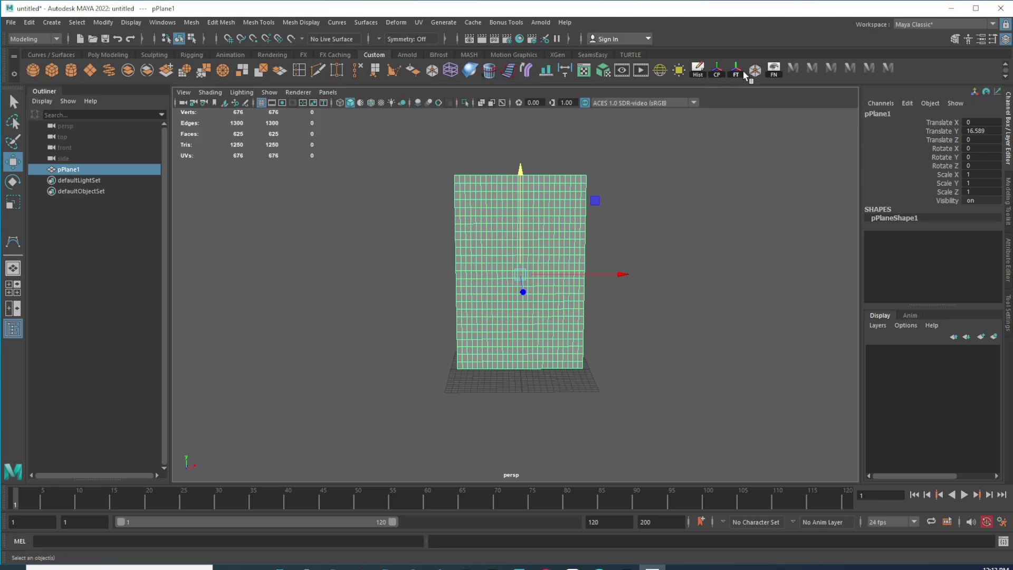
{"action": "left_click", "coordinate": [30, 22]}
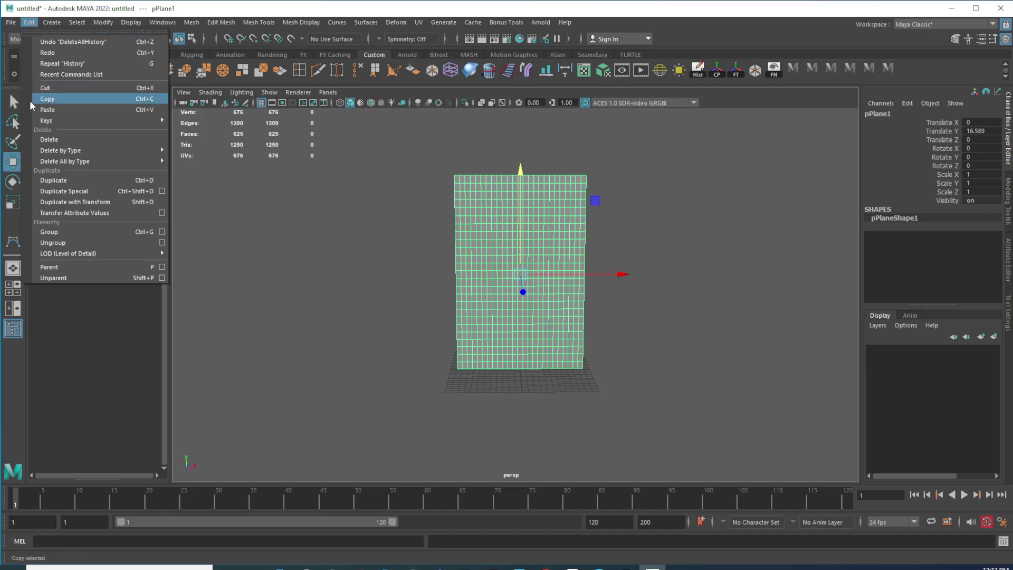
{"action": "mouse_move", "coordinate": [89, 163]}
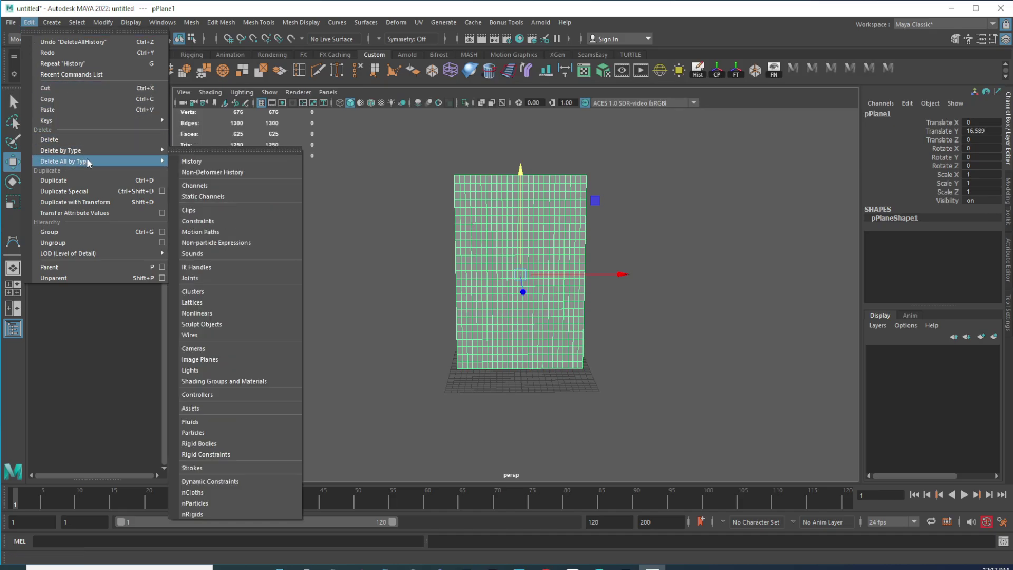
{"action": "left_click", "coordinate": [220, 161]}
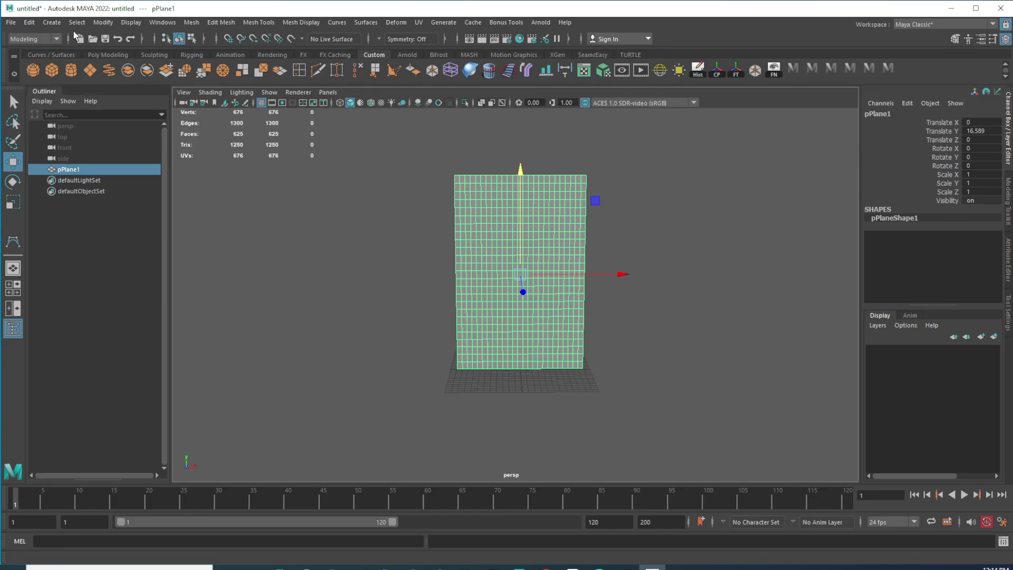
{"action": "left_click", "coordinate": [29, 23]}
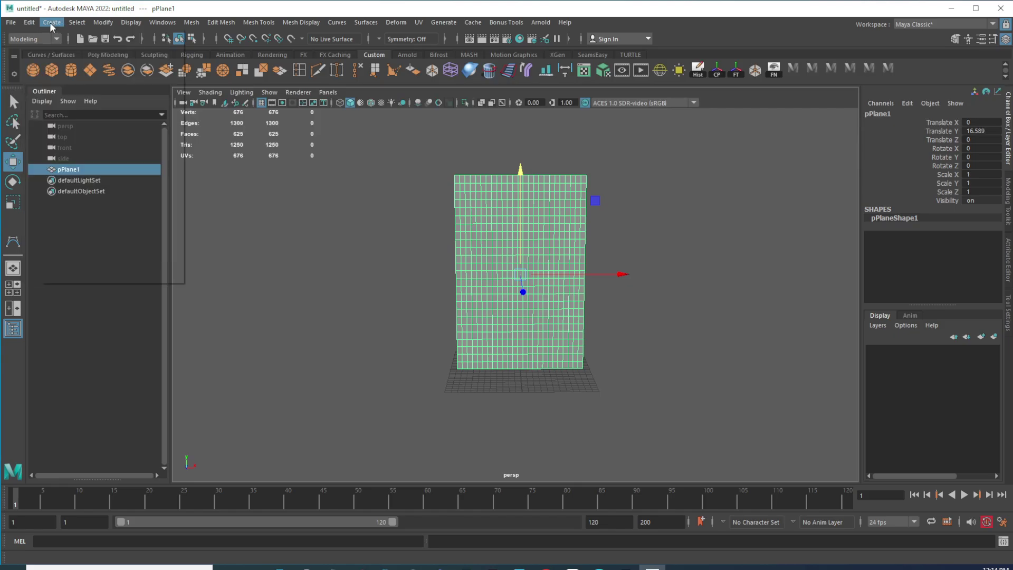
{"action": "mouse_move", "coordinate": [105, 26]}
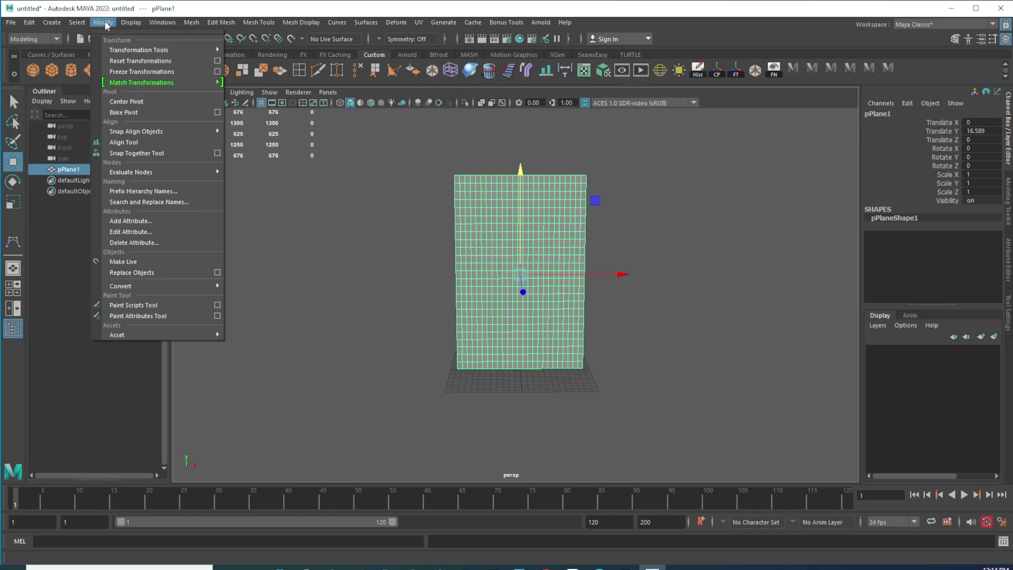
{"action": "left_click", "coordinate": [139, 71]}
{"action": "left_click", "coordinate": [683, 291]}
Create a polygon cube at the origin and scale it uniformly to about 1.324
{"action": "left_click_drag", "start_coordinate": [558, 290], "coordinate": [587, 290], "text": "alt"}
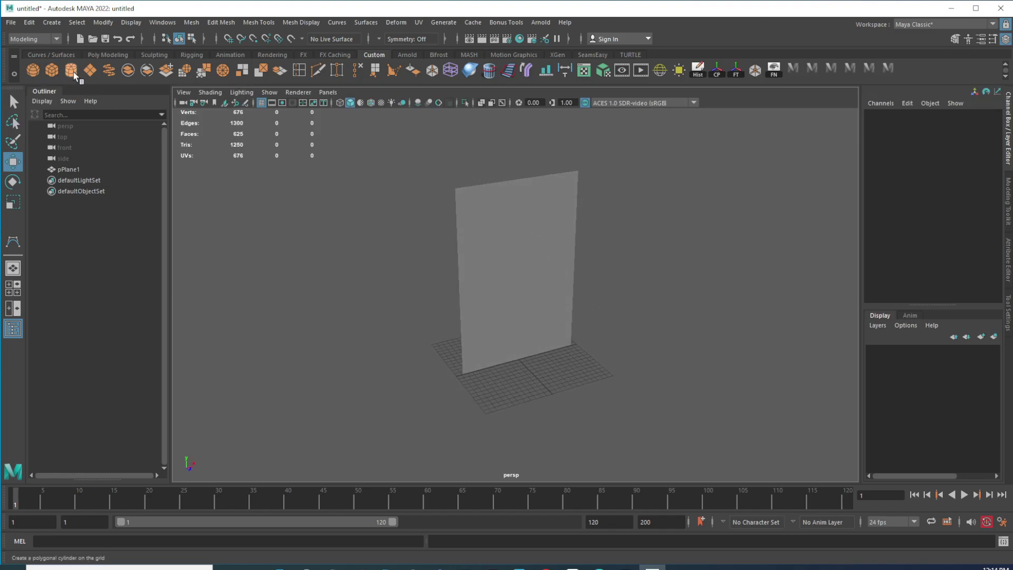
{"action": "left_click", "coordinate": [52, 70]}
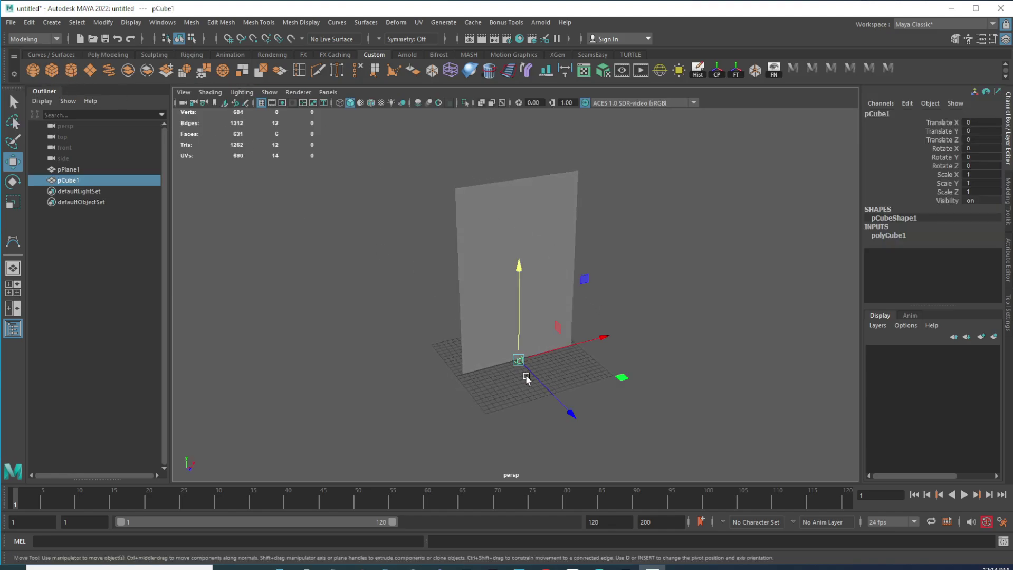
{"action": "scroll", "coordinate": [543, 359], "scroll_direction": "up", "scroll_amount": 2}
{"action": "mouse_move", "coordinate": [543, 358]}
{"action": "left_mouse_down", "text": "alt"}
{"action": "mouse_move", "coordinate": [571, 313]}
{"action": "mouse_move", "coordinate": [577, 344]}
{"action": "mouse_move", "coordinate": [545, 368]}
{"action": "left_mouse_up", "text": "alt"}
{"action": "key", "text": "r"}
{"action": "left_click_drag", "start_coordinate": [521, 401], "coordinate": [523, 400]}
{"action": "left_click_drag", "start_coordinate": [523, 400], "coordinate": [500, 430], "text": "alt"}
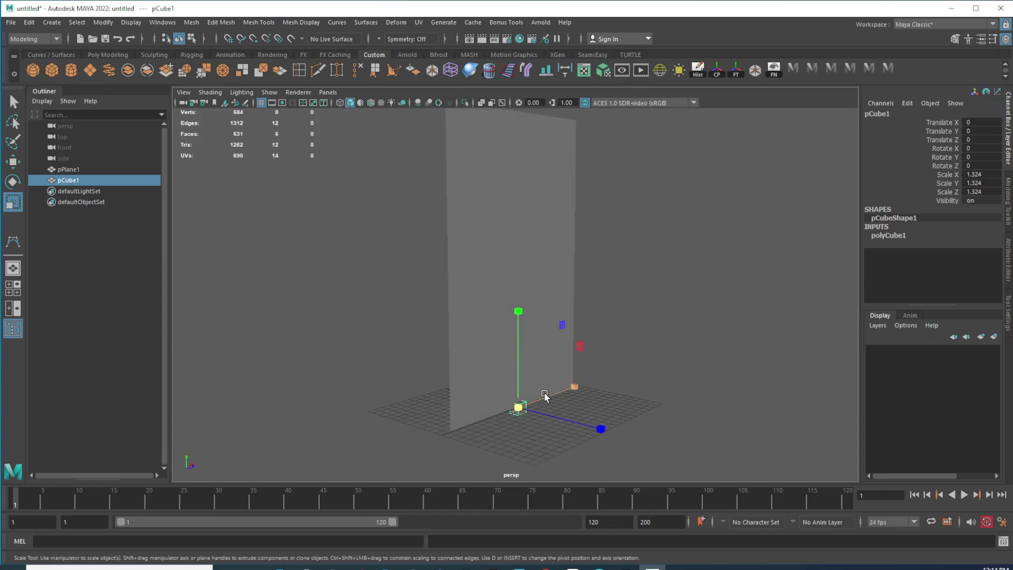
Snap the cube onto a vertex on the plane's top edge, at about X -0.433 and Y 33.041
{"action": "key", "text": "v"}
{"action": "key", "text": "w"}
{"action": "key", "text": "v"}
{"action": "left_click_drag", "start_coordinate": [518, 407], "coordinate": [516, 113]}
{"action": "left_click_drag", "start_coordinate": [585, 247], "coordinate": [590, 309], "text": "alt"}
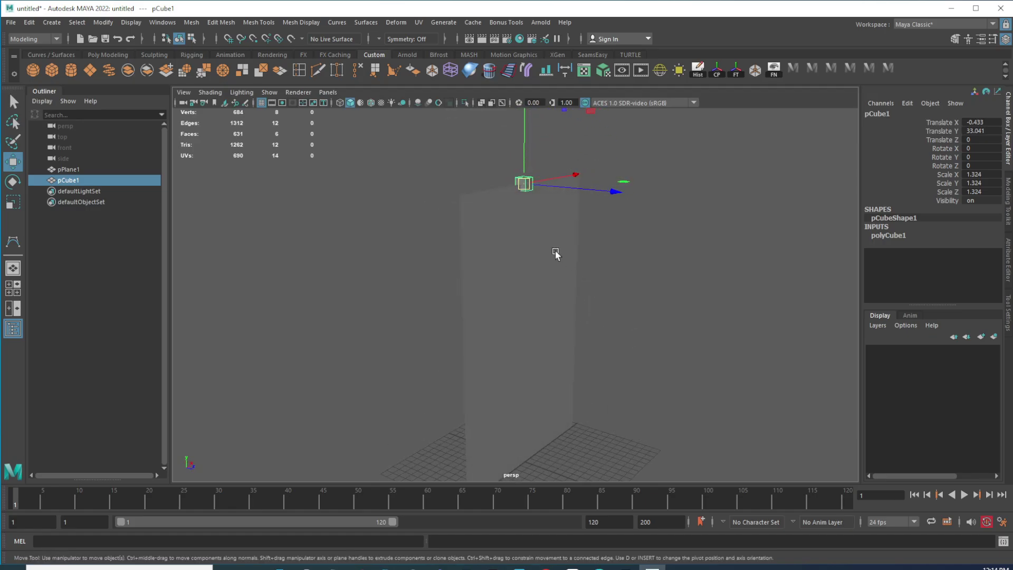
{"action": "key", "text": "v"}
{"action": "left_click_drag", "start_coordinate": [526, 184], "coordinate": [526, 185]}
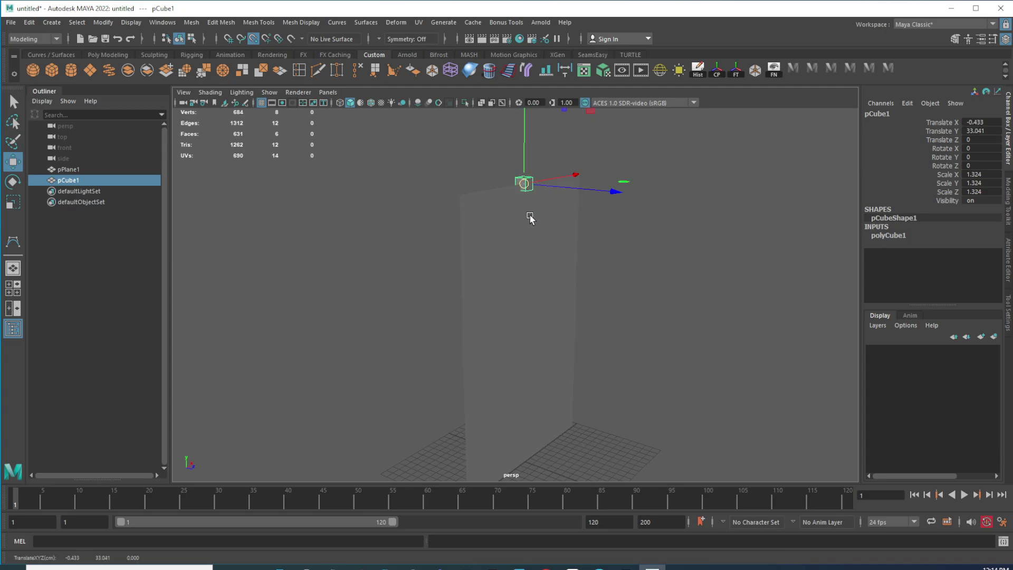
{"action": "left_click_drag", "start_coordinate": [561, 317], "coordinate": [487, 292], "text": "alt"}
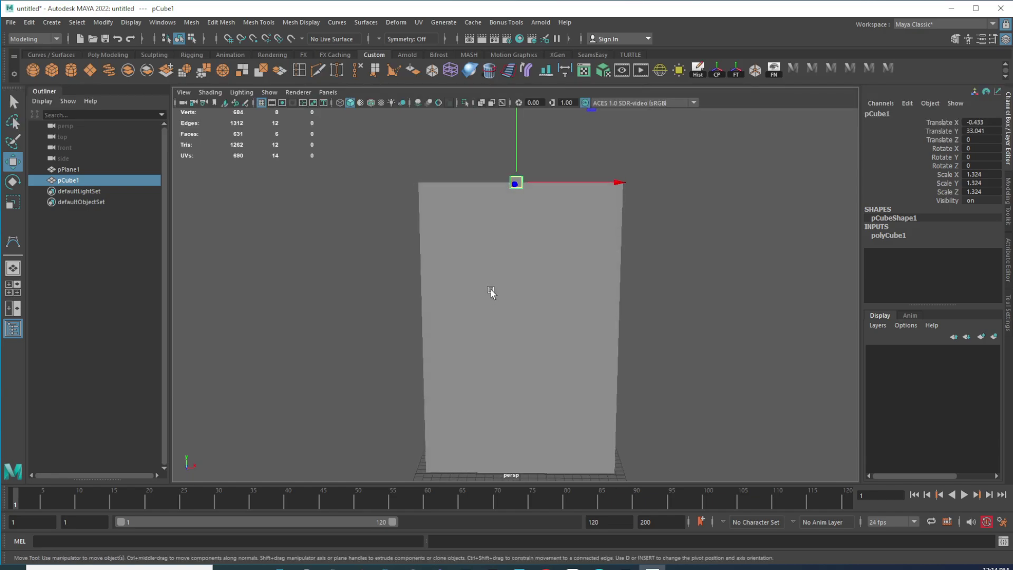
Stretch the cube along X to a scale of about 26.26, forming a bar wider than the plane
{"action": "key", "text": "f"}
{"action": "key", "text": "r"}
{"action": "scroll", "coordinate": [598, 299], "scroll_direction": "down", "scroll_amount": 3}
{"action": "left_click_drag", "start_coordinate": [588, 319], "coordinate": [725, 215], "text": "alt"}
{"action": "left_click_drag", "start_coordinate": [570, 220], "coordinate": [681, 225]}
{"action": "left_click_drag", "start_coordinate": [570, 223], "coordinate": [705, 240]}
{"action": "left_click_drag", "start_coordinate": [475, 274], "coordinate": [513, 320], "text": "alt"}
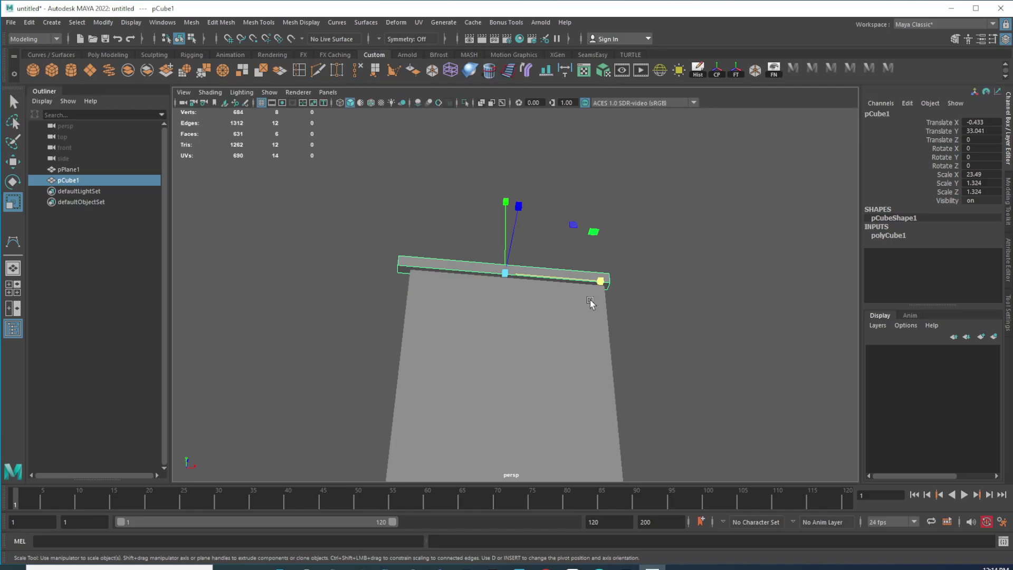
{"action": "left_click_drag", "start_coordinate": [600, 281], "coordinate": [565, 343]}
Centre the top bar over the plane by moving it along X to about 0.203
{"action": "key", "text": "w"}
{"action": "scroll", "coordinate": [608, 289], "scroll_direction": "down", "scroll_amount": 1}
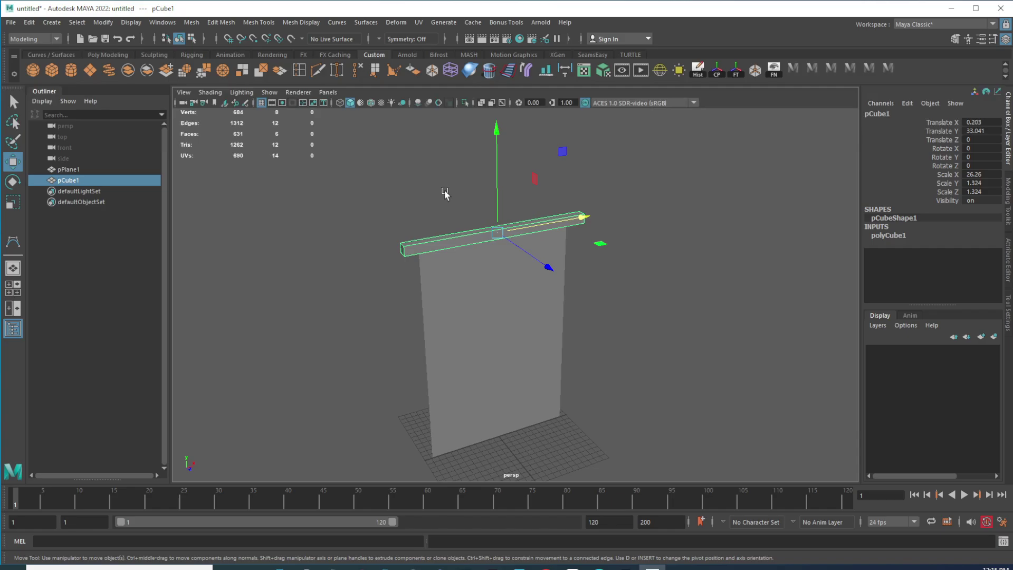
{"action": "left_click_drag", "start_coordinate": [426, 260], "coordinate": [517, 267], "text": "alt"}
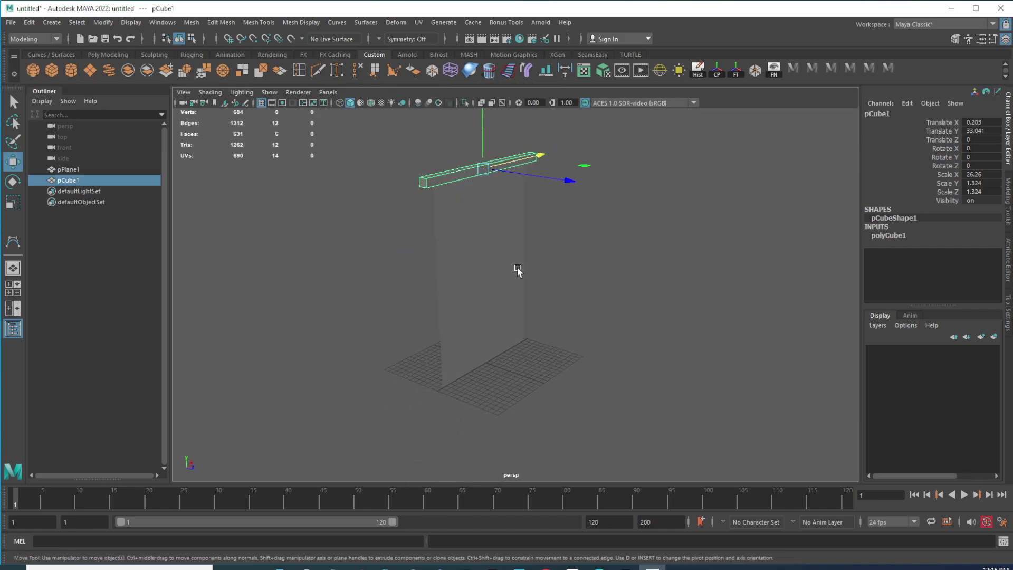
Duplicate the top bar and snap the copy to a vertex at the plane's mid-height, at about Y 18.563
{"action": "key", "text": "ctrl+d"}
{"action": "left_click_drag", "start_coordinate": [483, 126], "coordinate": [487, 170]}
{"action": "key", "text": "v"}
{"action": "left_click_drag", "start_coordinate": [483, 214], "coordinate": [513, 295]}
{"action": "key", "text": "v"}
{"action": "left_click_drag", "start_coordinate": [643, 321], "coordinate": [605, 280], "text": "alt"}
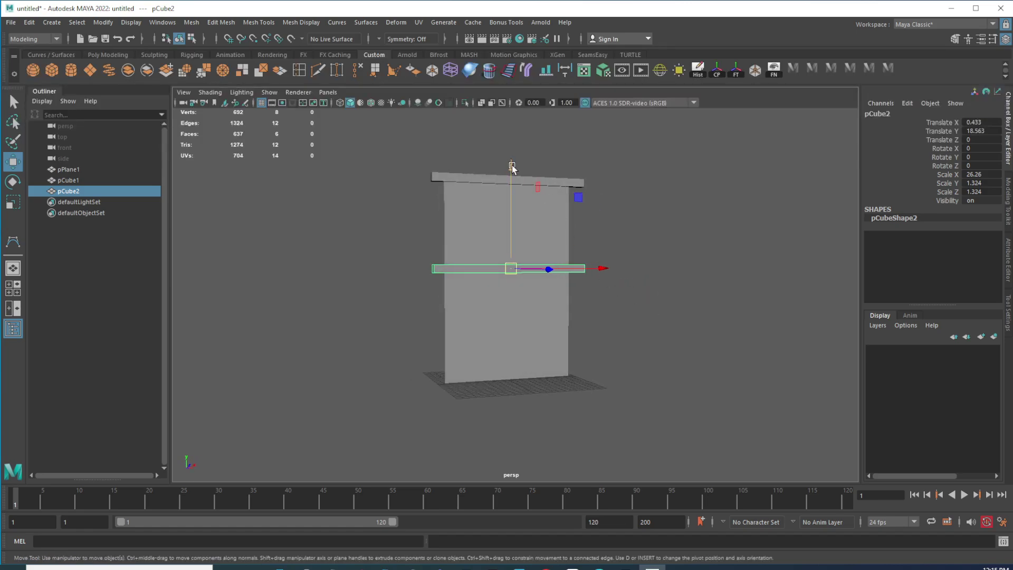
Duplicate the middle bar and snap the copy to the plane's bottom edge, at about Y 0.136
{"action": "key", "text": "ctrl+d"}
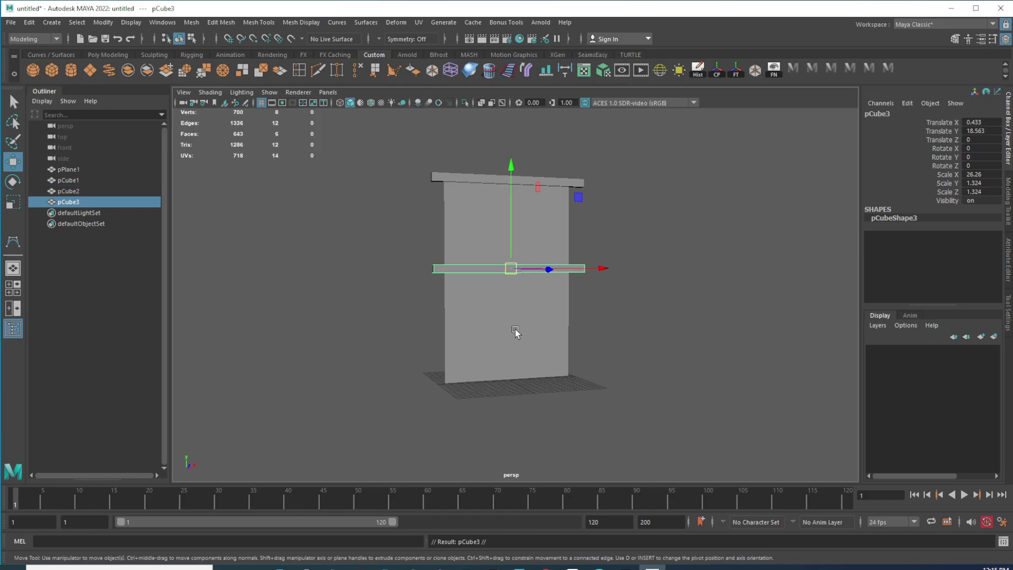
{"action": "key", "text": "v"}
{"action": "left_click_drag", "start_coordinate": [512, 270], "coordinate": [516, 391]}
{"action": "left_click_drag", "start_coordinate": [650, 302], "coordinate": [636, 263], "text": "alt"}
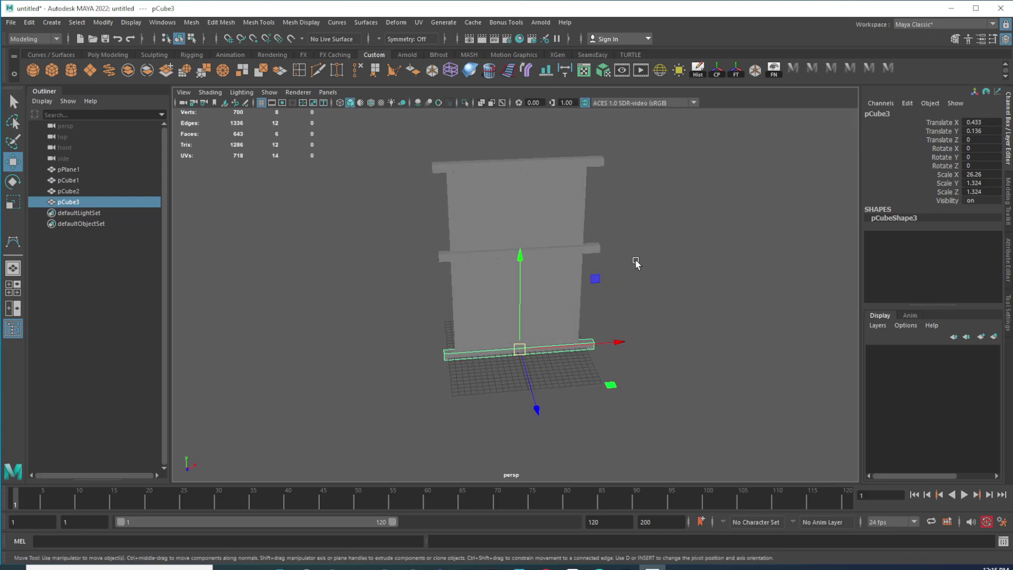
Inspect the placement of the three bars against the curtain plane, selecting the plane and each bar in turn
{"action": "left_click", "coordinate": [596, 248]}
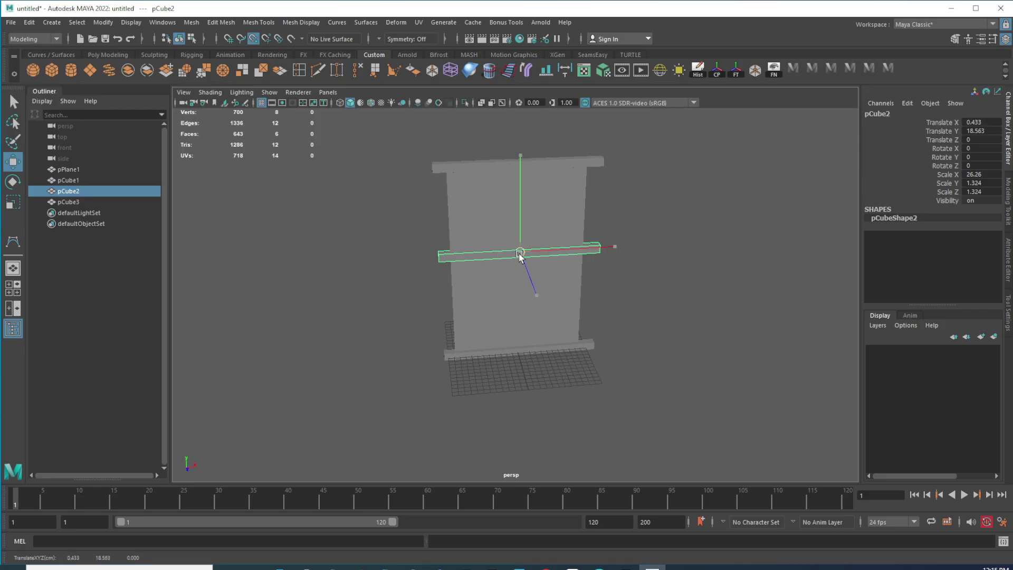
{"action": "left_click", "coordinate": [679, 276]}
{"action": "left_click_drag", "start_coordinate": [679, 276], "coordinate": [569, 260], "text": "alt"}
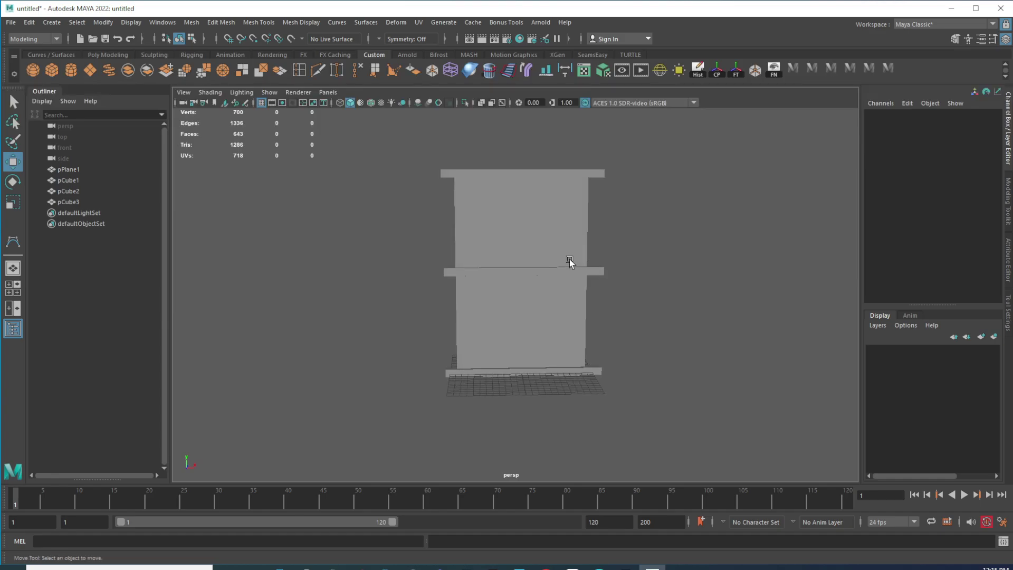
{"action": "left_click", "coordinate": [516, 217]}
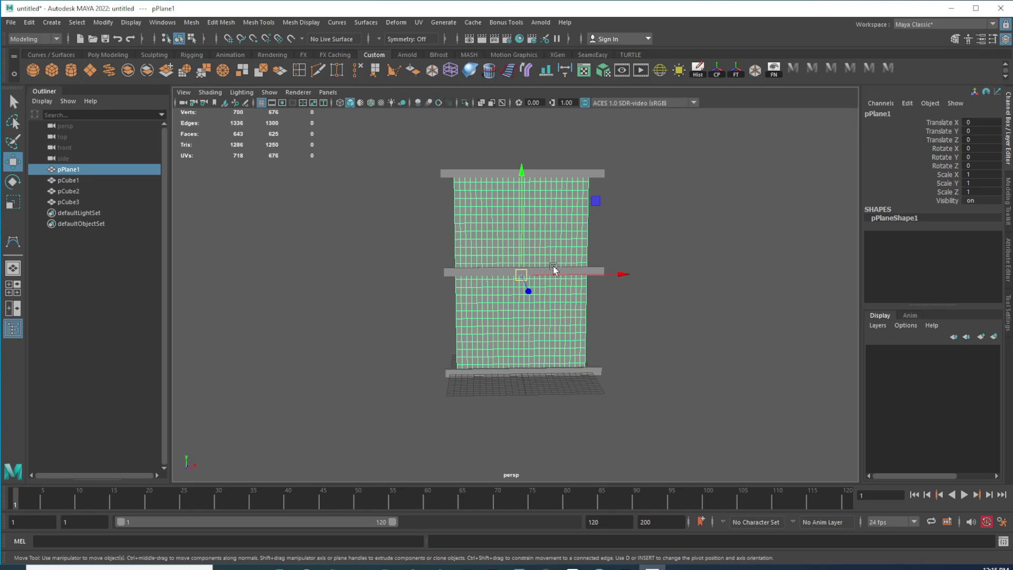
{"action": "left_click_drag", "start_coordinate": [632, 321], "coordinate": [589, 280], "text": "alt"}
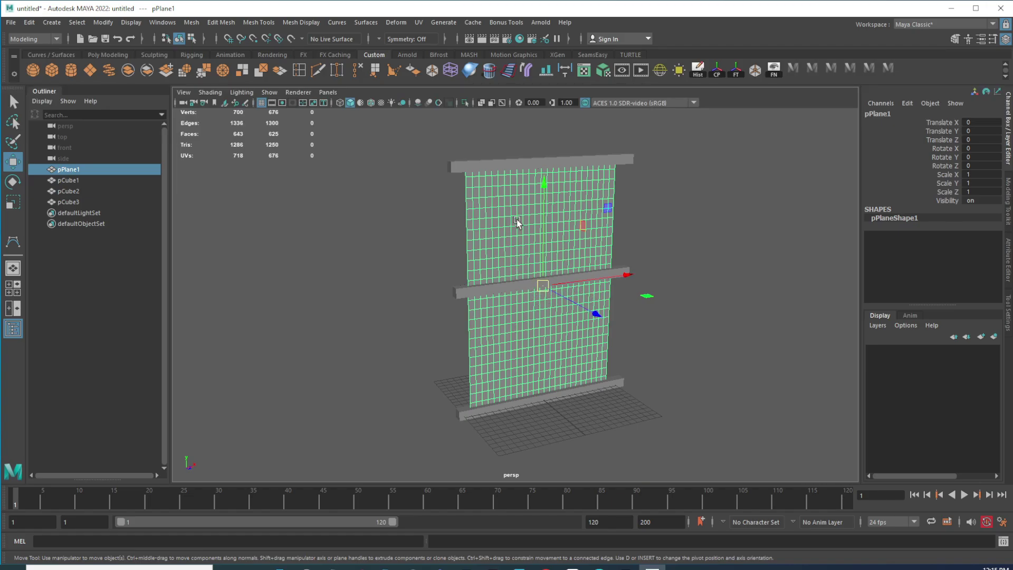
{"action": "left_click", "coordinate": [624, 164]}
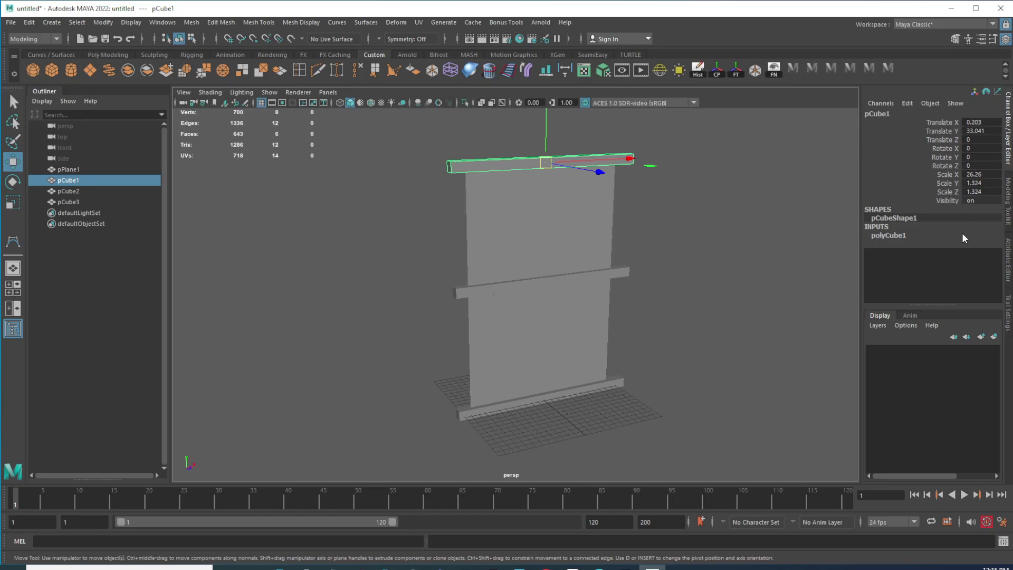
{"action": "left_click_drag", "start_coordinate": [584, 387], "coordinate": [619, 357], "text": "alt"}
{"action": "left_click", "coordinate": [623, 363]}
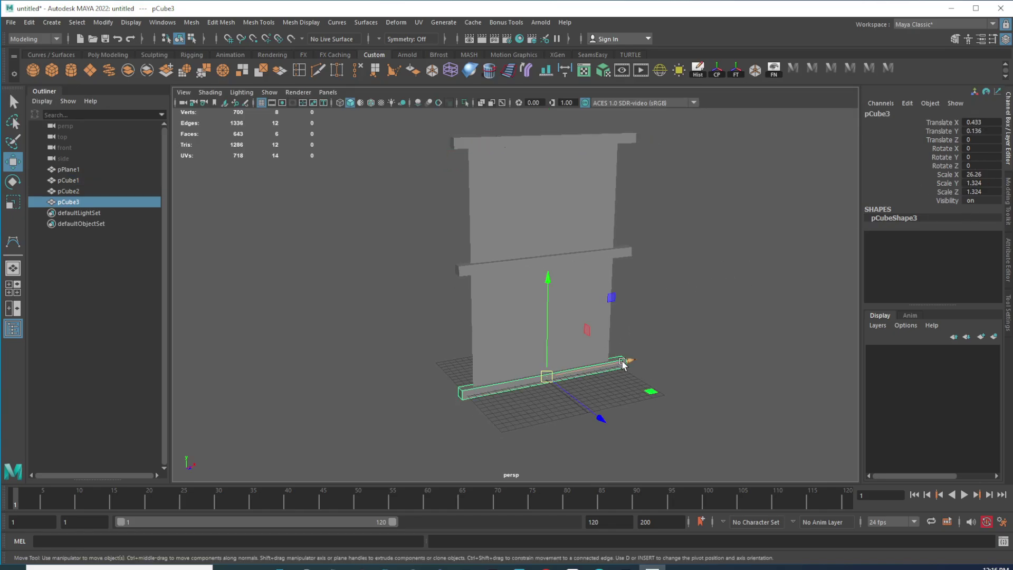
{"action": "mouse_move", "coordinate": [586, 254]}
{"action": "left_mouse_down", "text": "alt"}
{"action": "mouse_move", "coordinate": [575, 245]}
{"action": "mouse_move", "coordinate": [586, 250]}
{"action": "left_mouse_up", "text": "alt"}
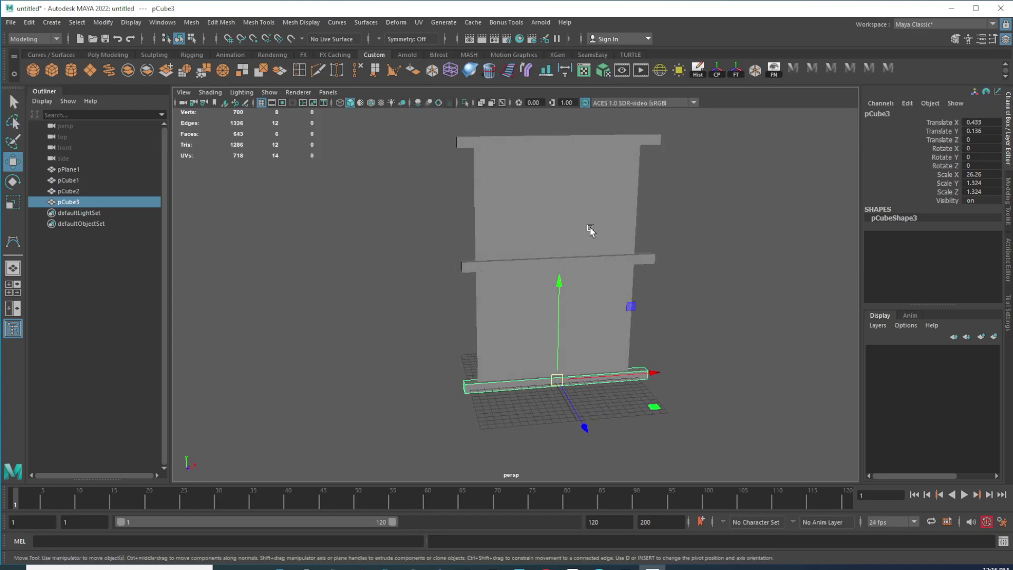
Freeze the transformations of the top, middle and bottom bars together
{"action": "left_click", "coordinate": [651, 133]}
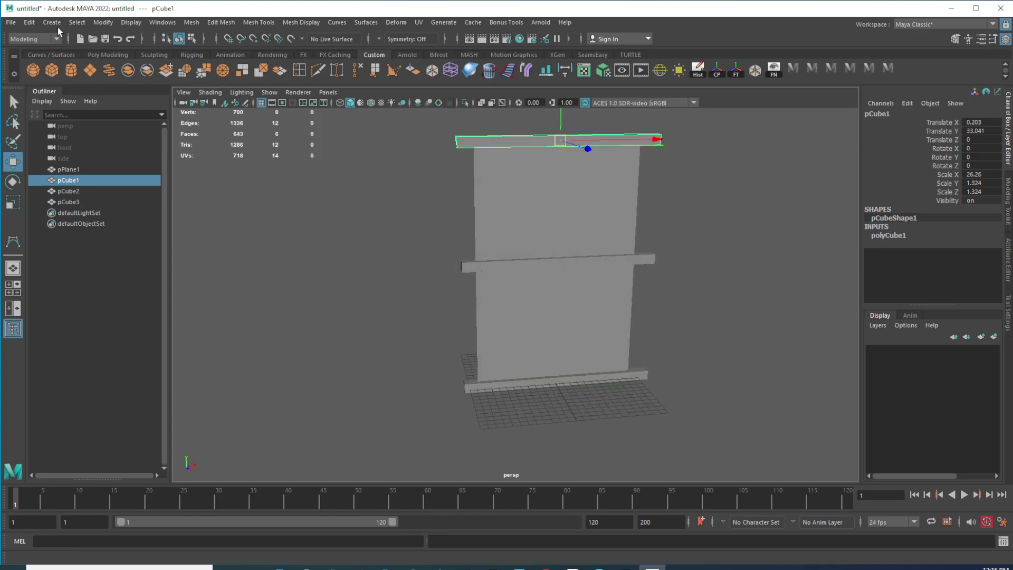
{"action": "left_click", "coordinate": [649, 262], "text": "shift"}
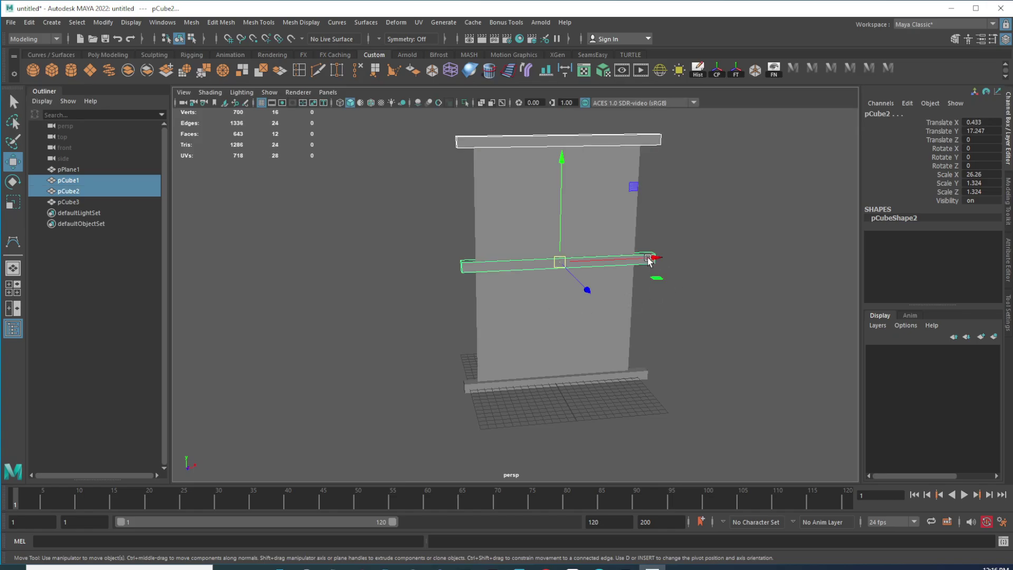
{"action": "left_click", "coordinate": [645, 376], "text": "shift"}
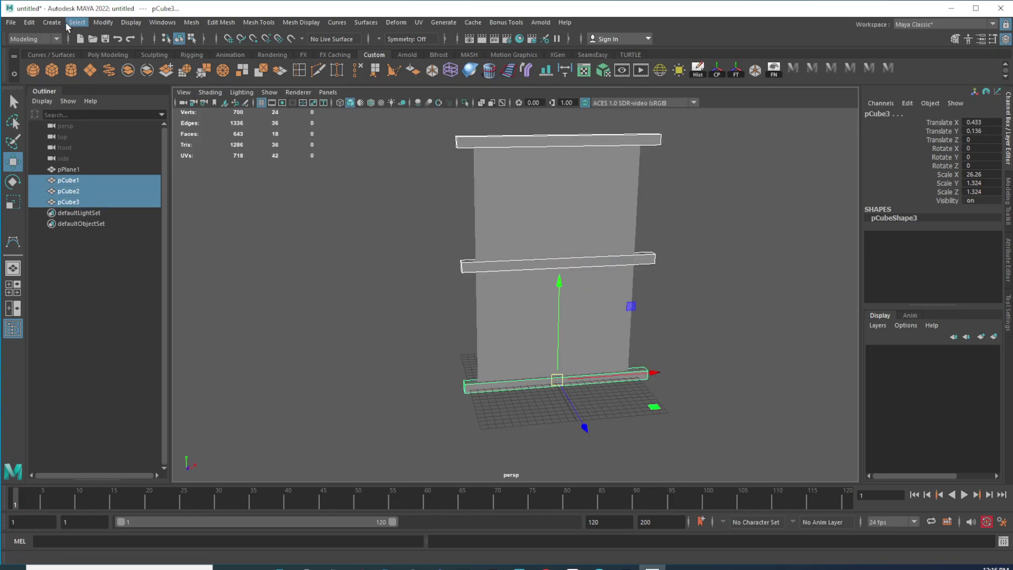
{"action": "left_click", "coordinate": [103, 22]}
{"action": "left_click", "coordinate": [142, 72]}
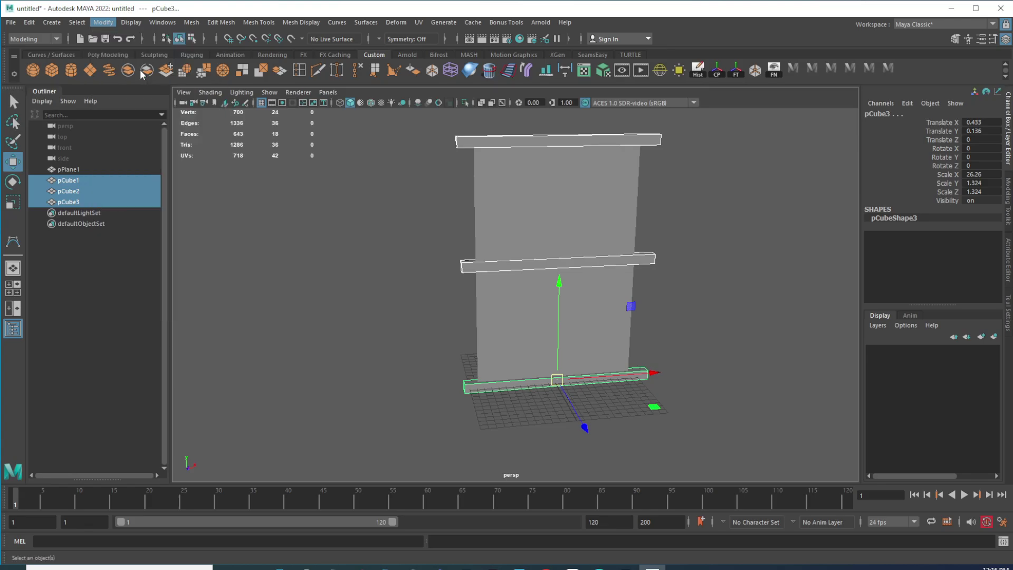
{"action": "left_click", "coordinate": [675, 262]}
Check the transform values of the three bars and the curtain plane by selecting each of them
{"action": "left_click", "coordinate": [653, 263]}
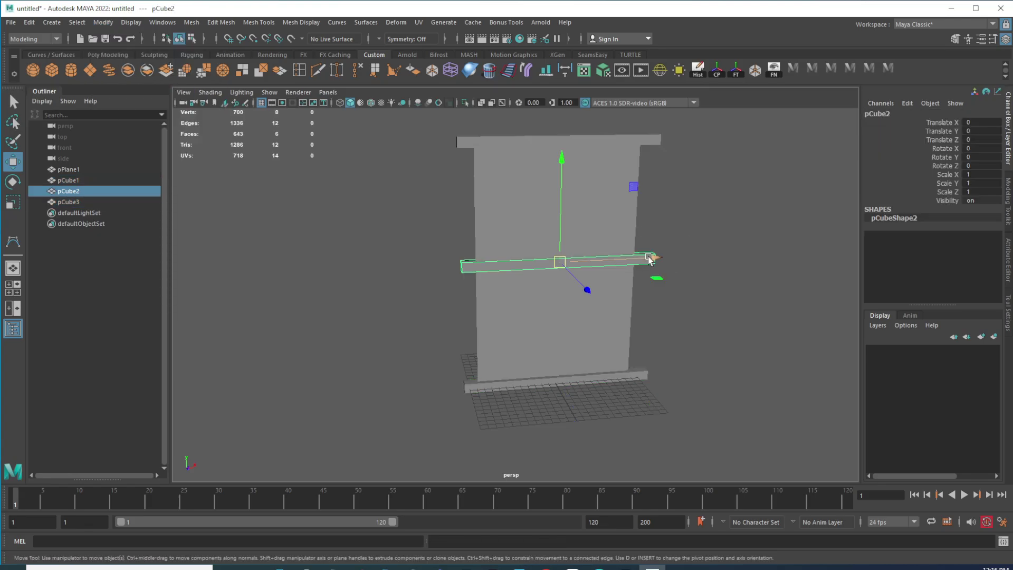
{"action": "left_click", "coordinate": [645, 375]}
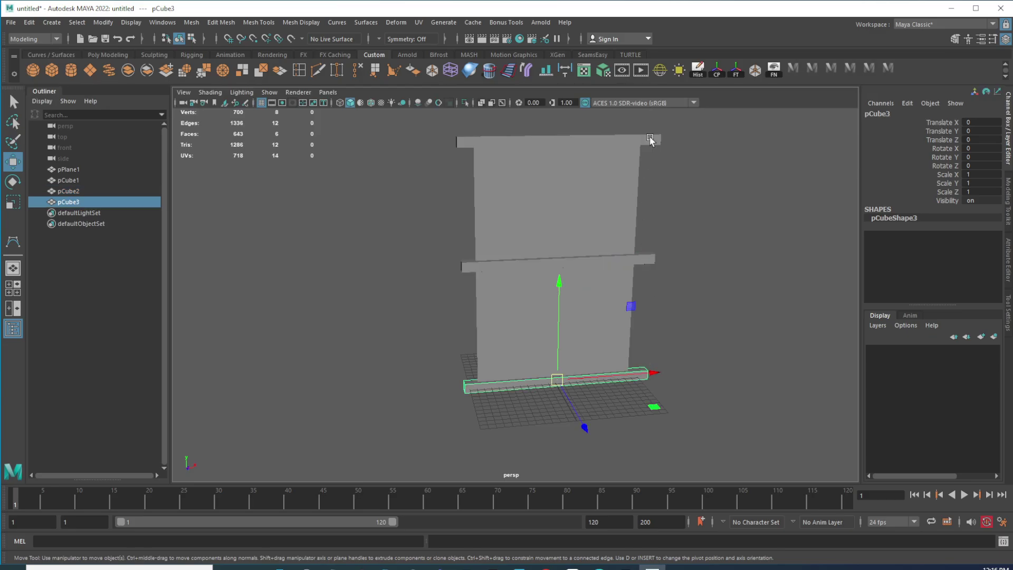
{"action": "left_click", "coordinate": [650, 140]}
{"action": "left_click", "coordinate": [610, 183]}
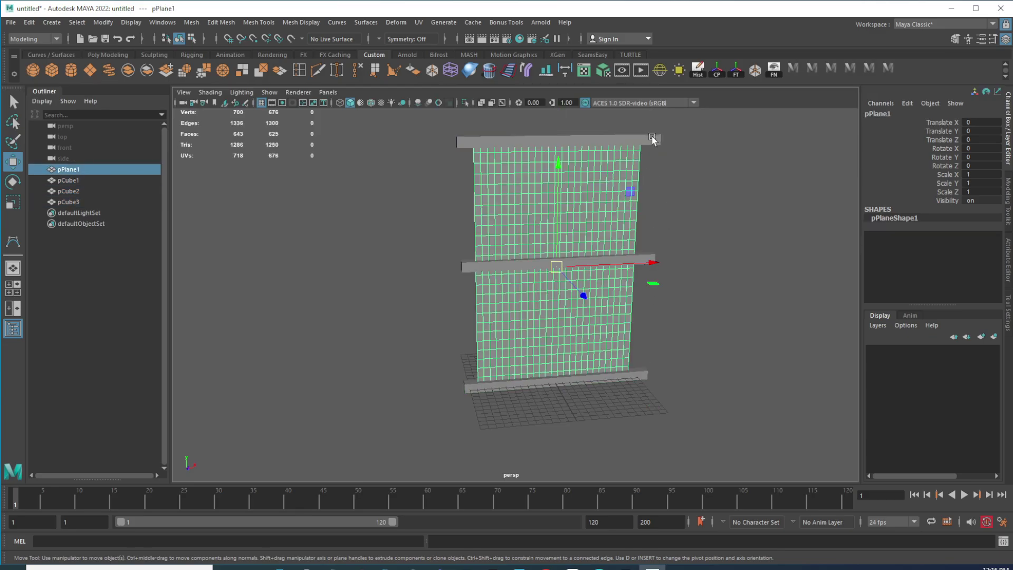
{"action": "left_click", "coordinate": [653, 139]}
{"action": "left_click", "coordinate": [651, 262], "text": "shift"}
{"action": "left_click", "coordinate": [640, 373], "text": "shift"}
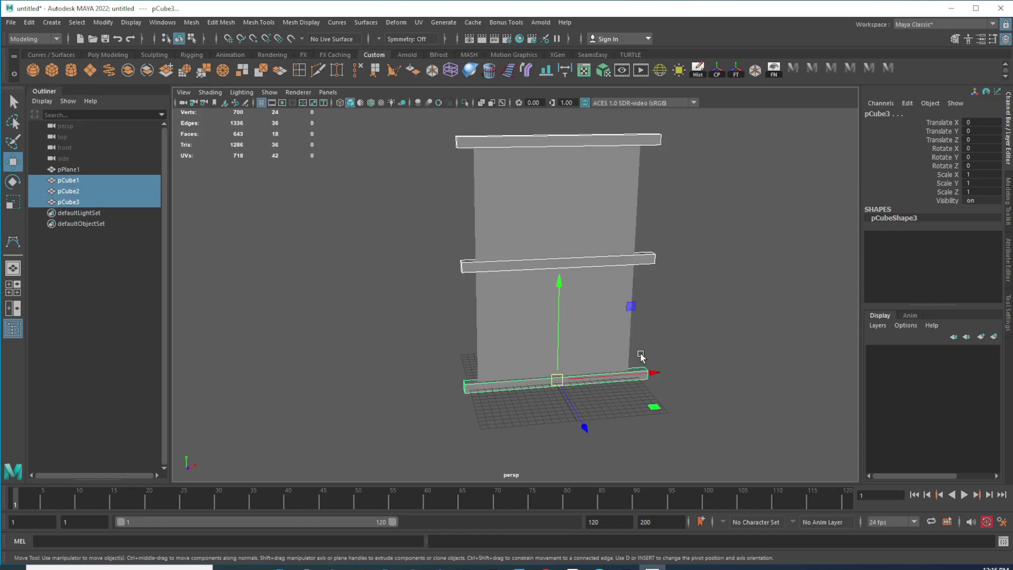
{"action": "left_click", "coordinate": [693, 290]}
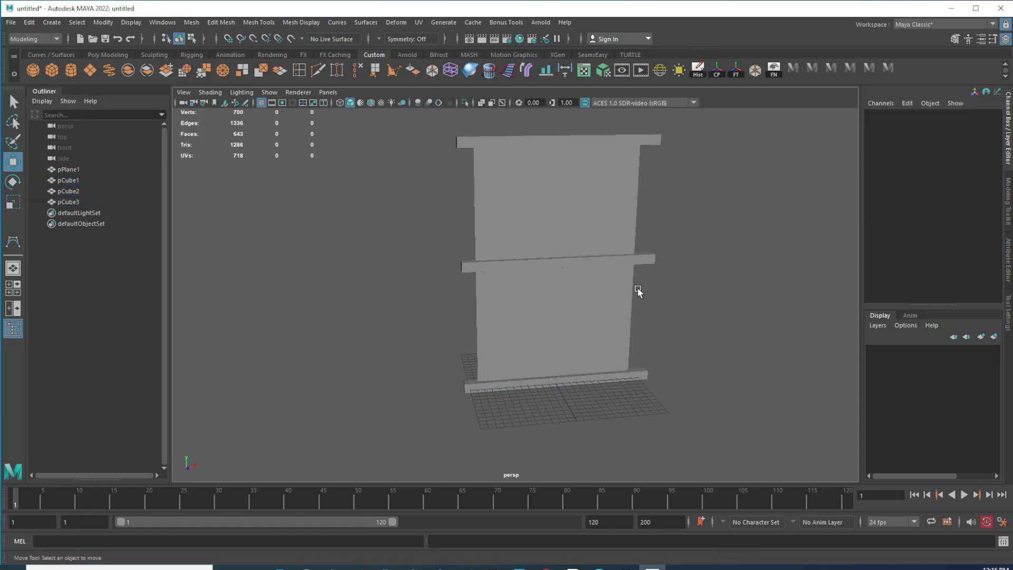
Switch to the FX toolset and convert the curtain plane into an nCloth object
{"action": "left_click_drag", "start_coordinate": [498, 220], "coordinate": [636, 256], "text": "alt"}
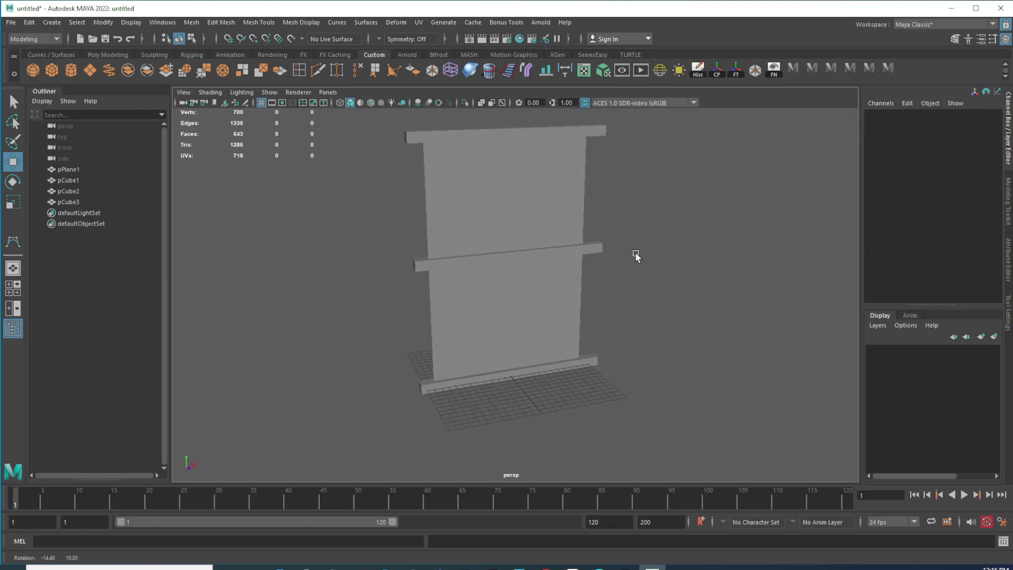
{"action": "left_click", "coordinate": [33, 39]}
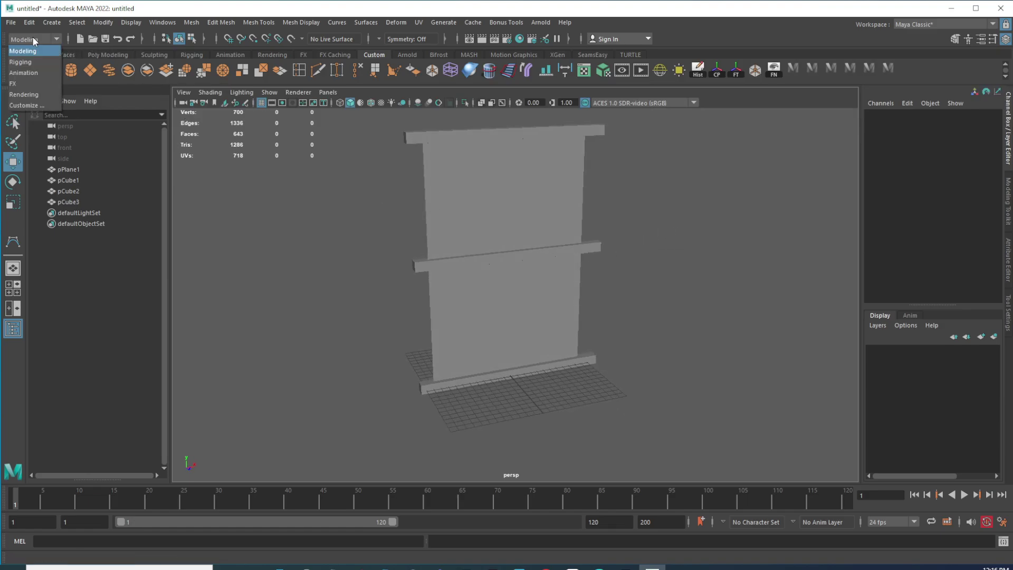
{"action": "left_click", "coordinate": [21, 84]}
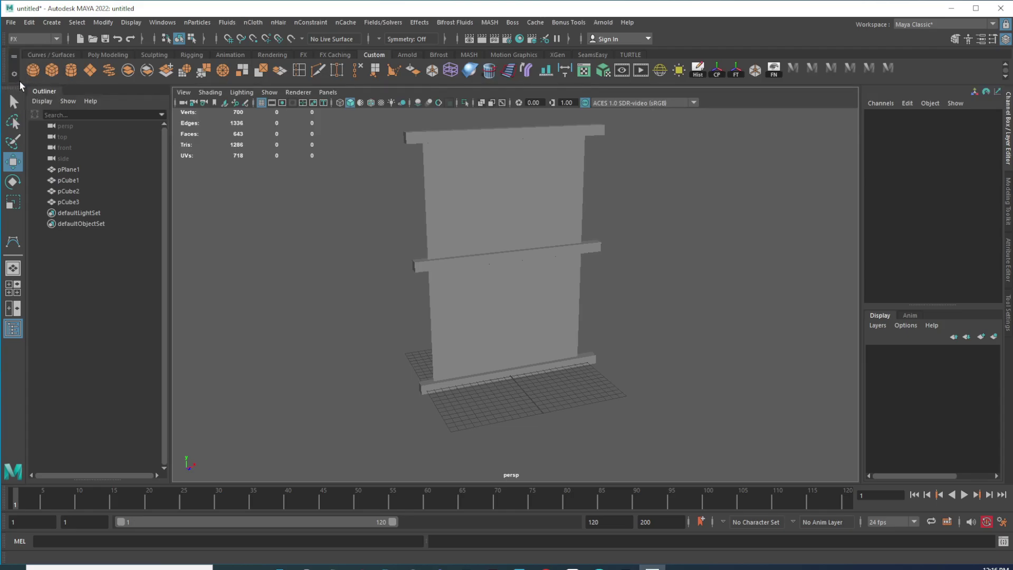
{"action": "left_click_drag", "start_coordinate": [604, 276], "coordinate": [522, 230], "text": "alt"}
{"action": "left_click", "coordinate": [475, 182]}
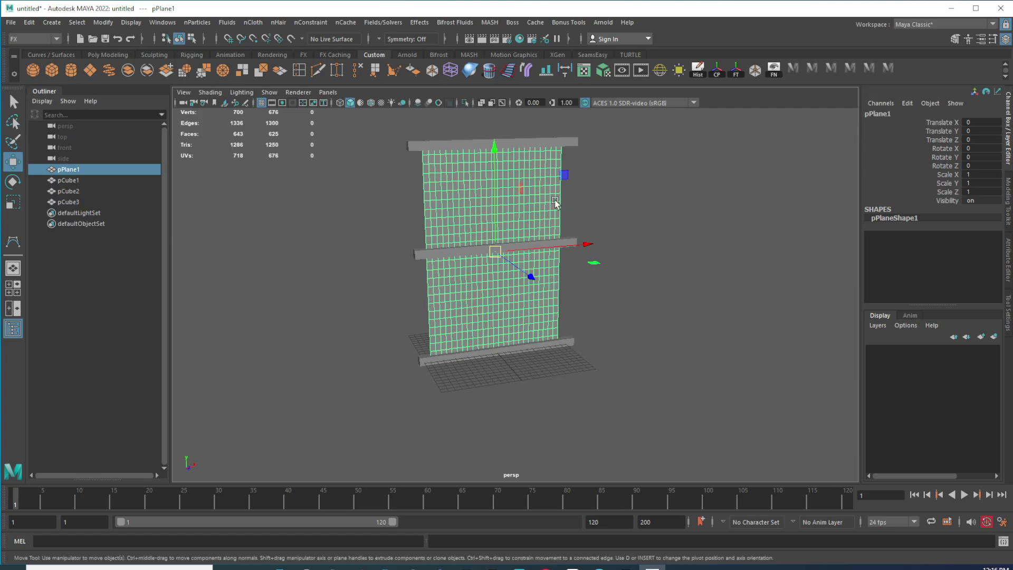
{"action": "left_click", "coordinate": [251, 24]}
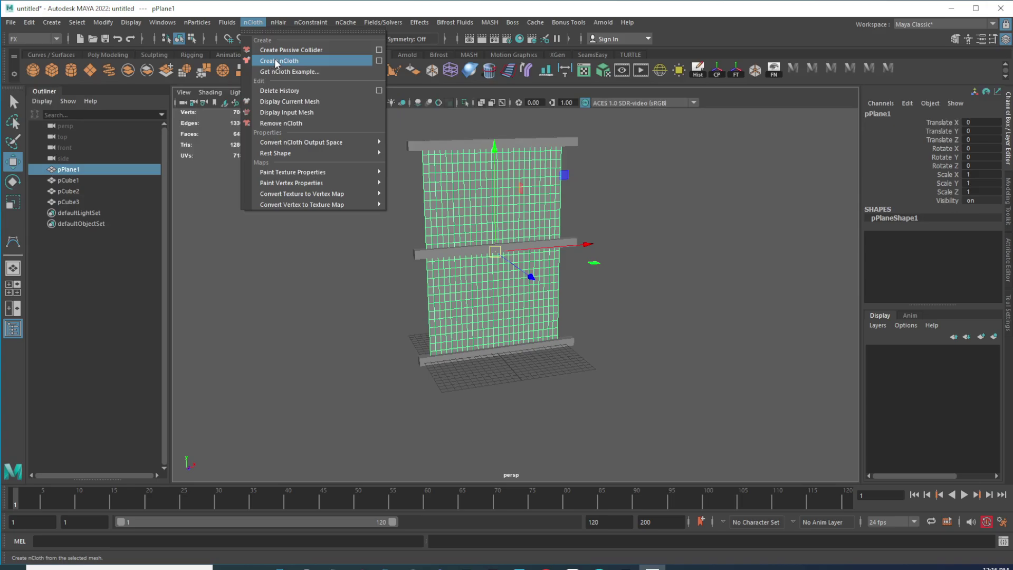
{"action": "left_click", "coordinate": [275, 62]}
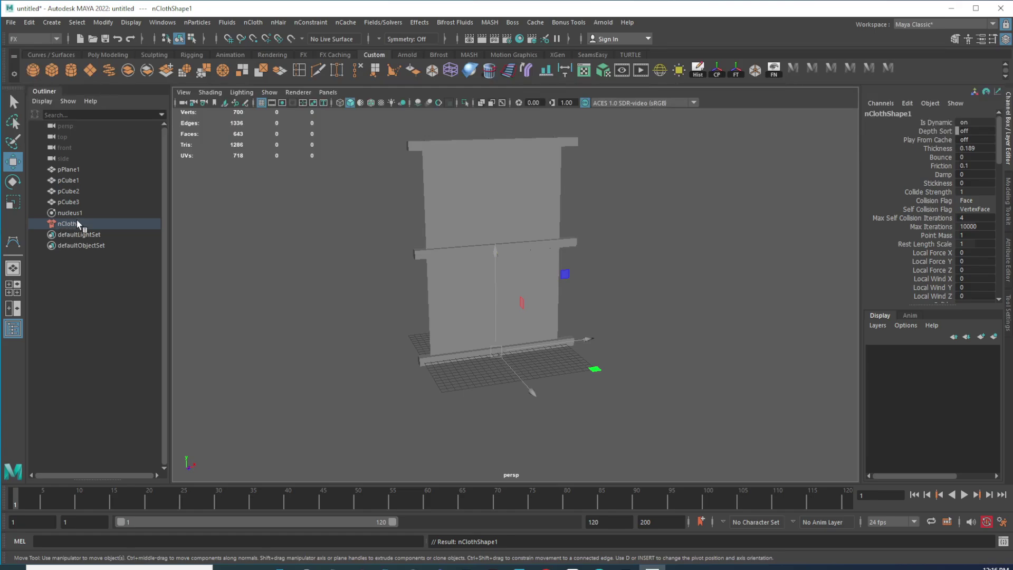
Play the cloth simulation to see how the unconstrained curtain behaves, and return to frame 1
{"action": "left_click", "coordinate": [439, 205]}
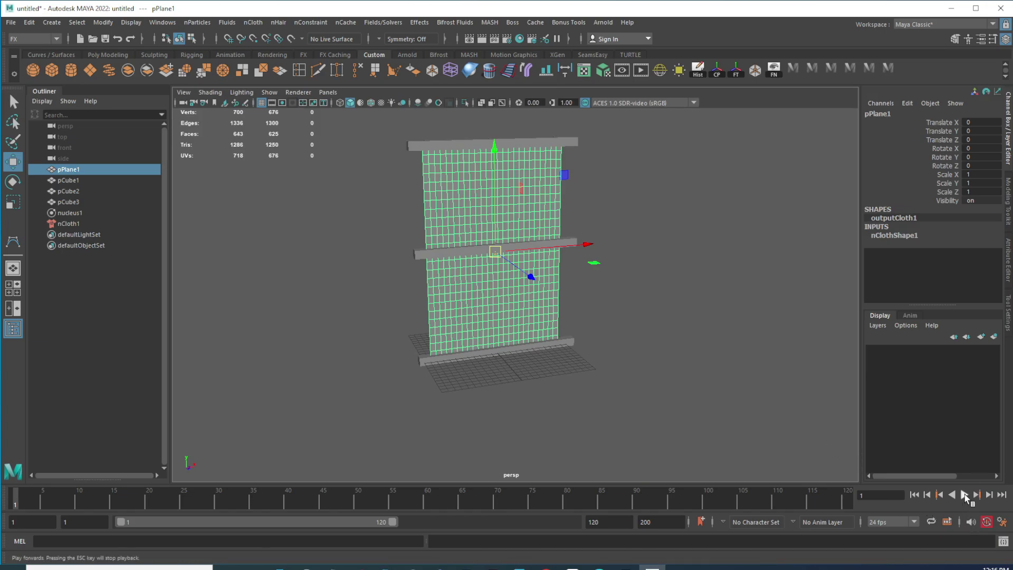
{"action": "left_click", "coordinate": [964, 495]}
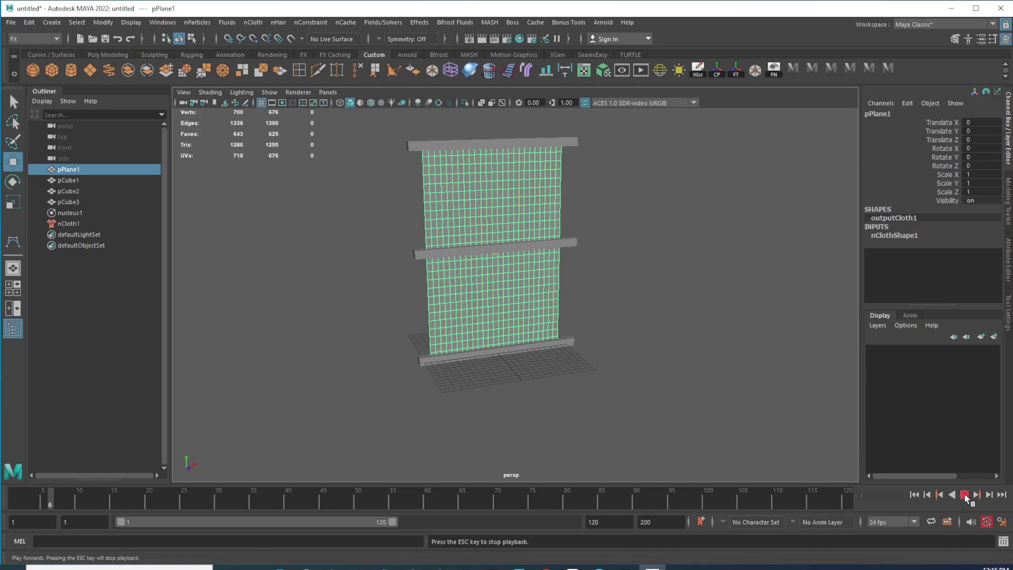
{"action": "left_click", "coordinate": [963, 496]}
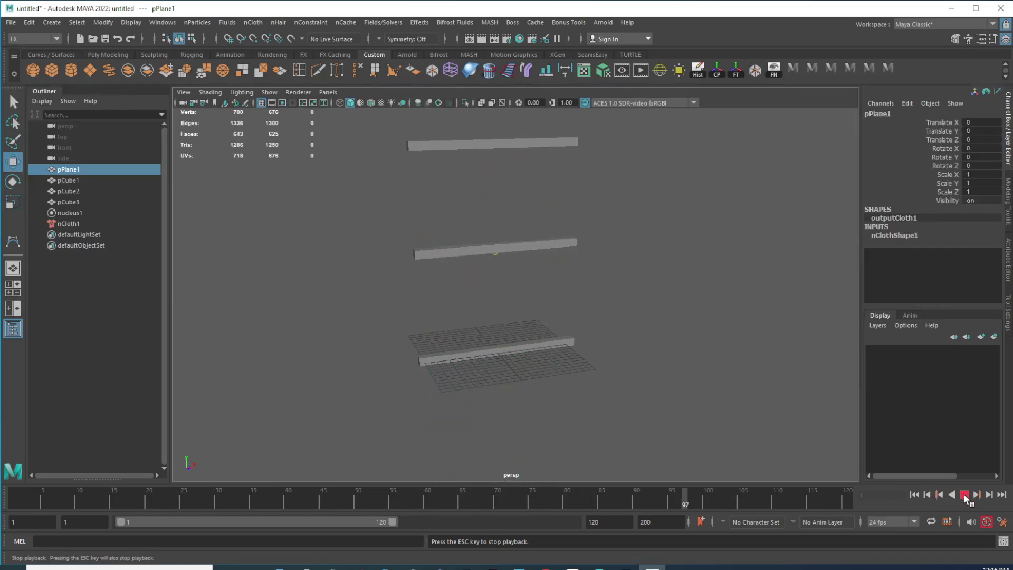
{"action": "left_click", "coordinate": [914, 496]}
Examine the top, middle and bottom bars one by one against the rows of the cloth plane they cross
{"action": "left_click_drag", "start_coordinate": [563, 217], "coordinate": [517, 216], "text": "alt"}
{"action": "right_click_drag", "start_coordinate": [601, 260], "coordinate": [581, 241], "text": "alt"}
{"action": "middle_click_drag", "start_coordinate": [556, 216], "coordinate": [552, 224], "text": "alt"}
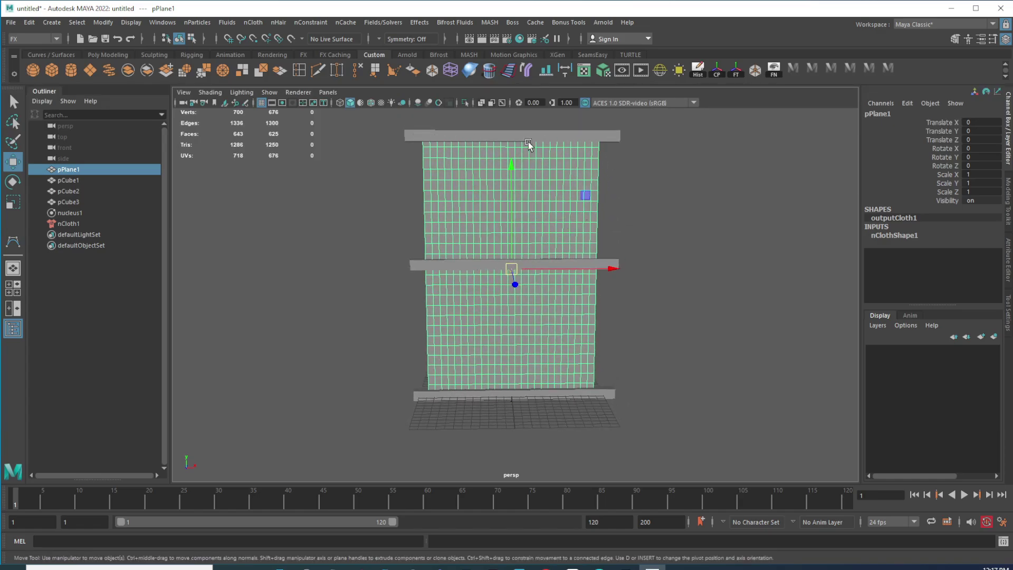
{"action": "left_click_drag", "start_coordinate": [532, 221], "coordinate": [475, 248], "text": "alt"}
{"action": "left_click", "coordinate": [404, 134]}
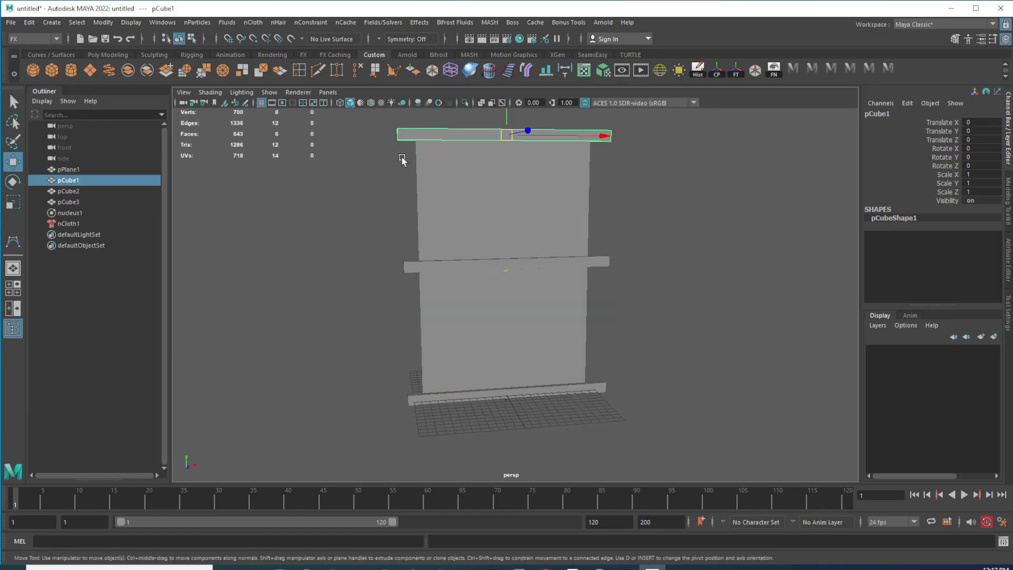
{"action": "left_click", "coordinate": [407, 267]}
{"action": "left_click", "coordinate": [414, 403]}
{"action": "left_click_drag", "start_coordinate": [623, 307], "coordinate": [546, 300], "text": "alt"}
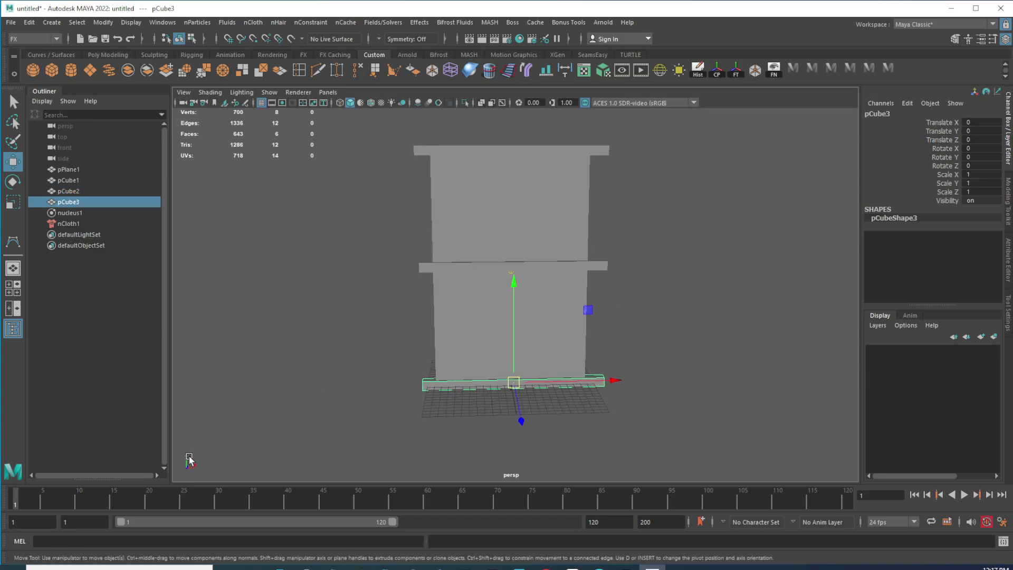
In the wireframe front view, attach the curtain's top row of vertices to the top bar with a Point to Surface constraint
{"action": "left_click", "coordinate": [467, 209]}
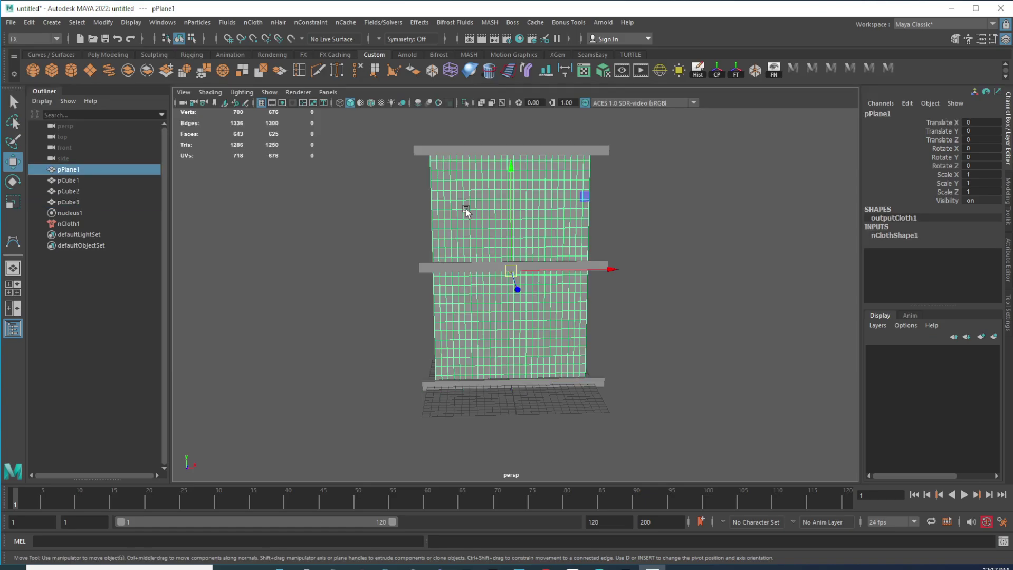
{"action": "key", "text": "space"}
{"action": "key", "text": "space"}
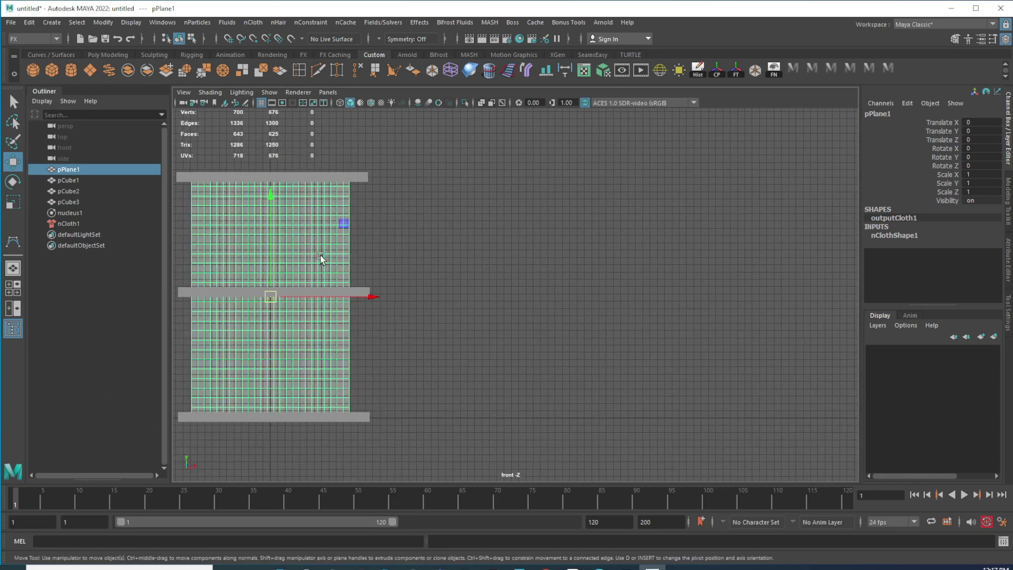
{"action": "middle_click_drag", "start_coordinate": [321, 259], "coordinate": [504, 269], "text": "alt"}
{"action": "scroll", "coordinate": [412, 224], "scroll_direction": "up", "scroll_amount": 1}
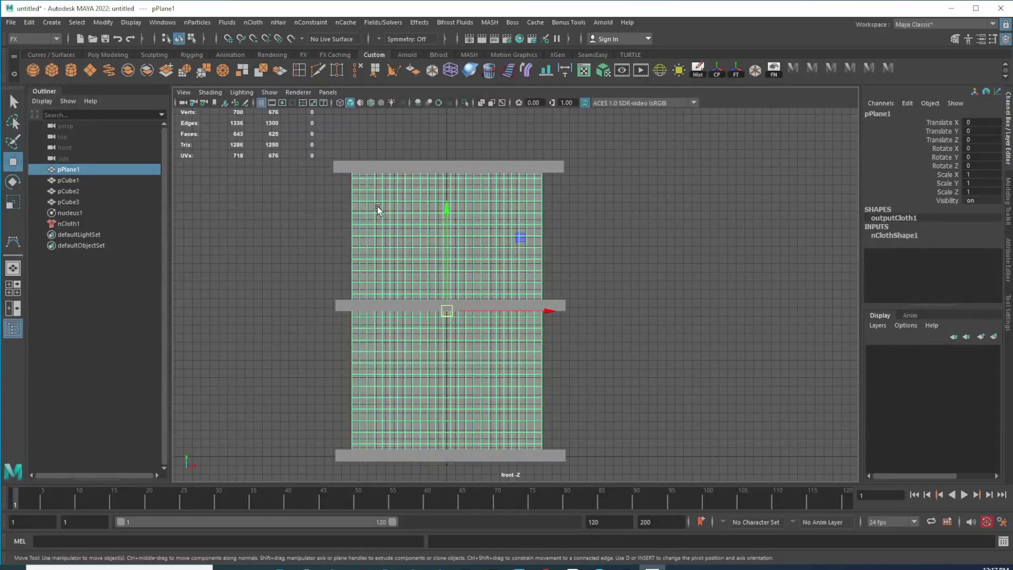
{"action": "key", "text": "4"}
{"action": "right_click_drag", "start_coordinate": [353, 208], "coordinate": [299, 200]}
{"action": "left_click_drag", "start_coordinate": [275, 152], "coordinate": [583, 173]}
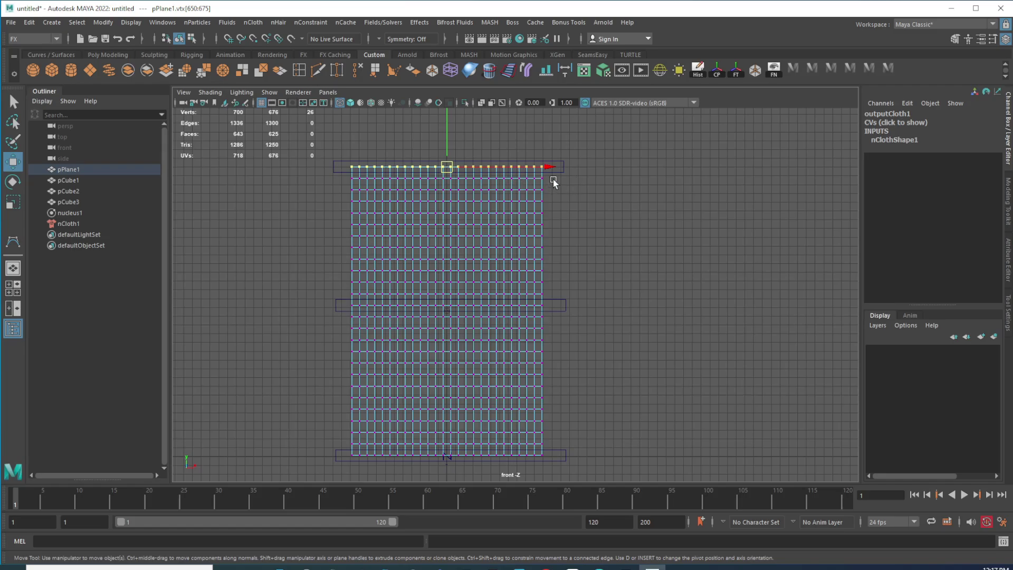
{"action": "left_click_drag", "start_coordinate": [575, 157], "coordinate": [563, 185]}
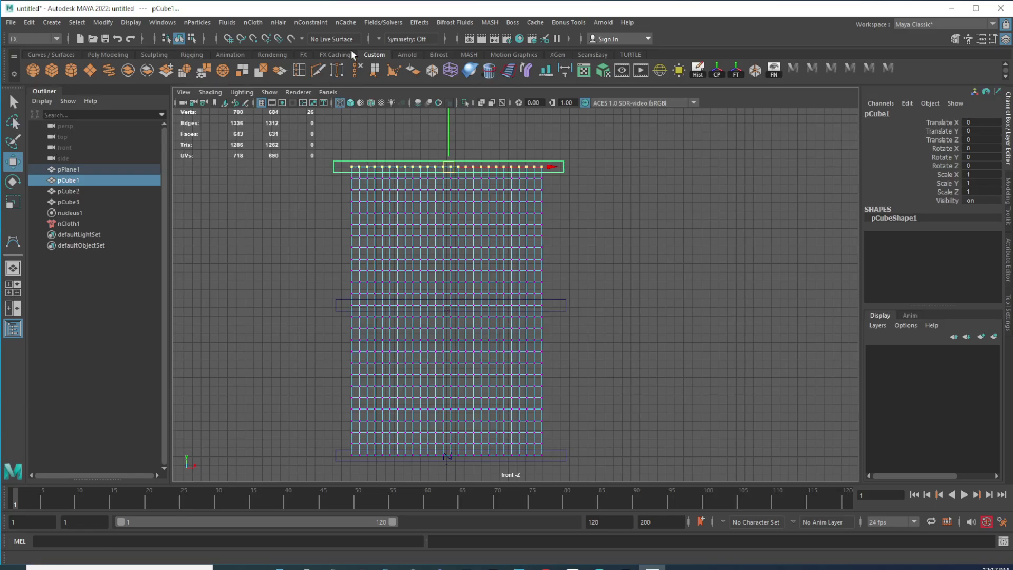
{"action": "left_click", "coordinate": [310, 22]}
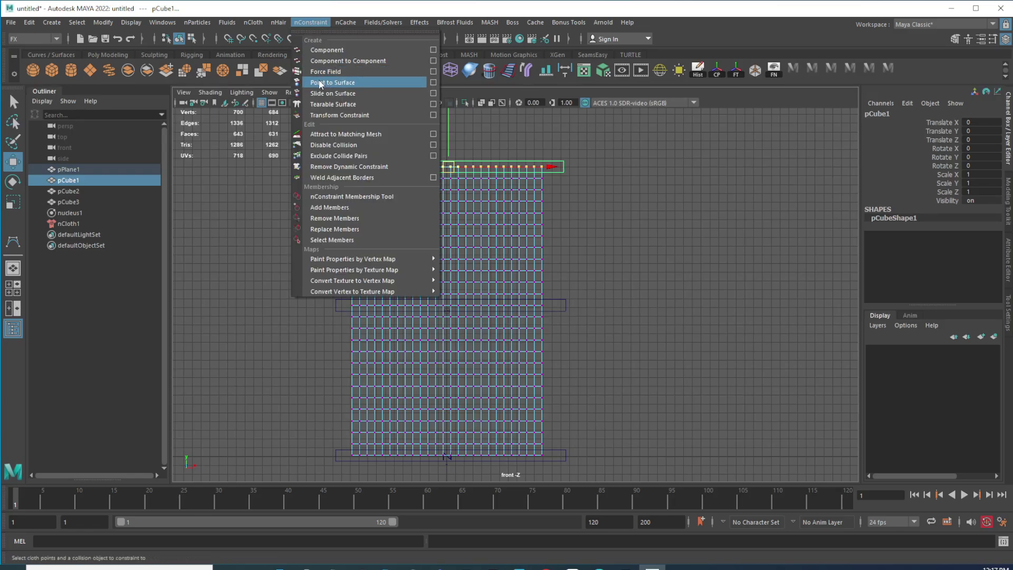
{"action": "left_click", "coordinate": [340, 82]}
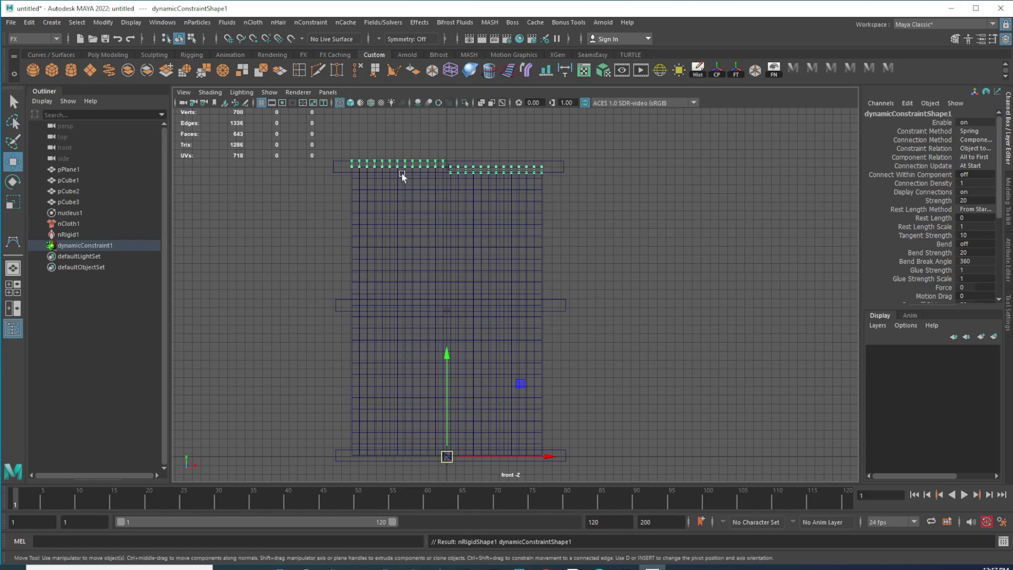
Attach the curtain's row of vertices at mid-height to the middle bar with a Point to Surface constraint
{"action": "left_click", "coordinate": [541, 283]}
{"action": "right_click_drag", "start_coordinate": [541, 240], "coordinate": [483, 244]}
{"action": "middle_click_drag", "start_coordinate": [398, 336], "coordinate": [450, 267], "text": "alt"}
{"action": "scroll", "coordinate": [466, 283], "scroll_direction": "up", "scroll_amount": 1}
{"action": "left_click_drag", "start_coordinate": [316, 212], "coordinate": [585, 218]}
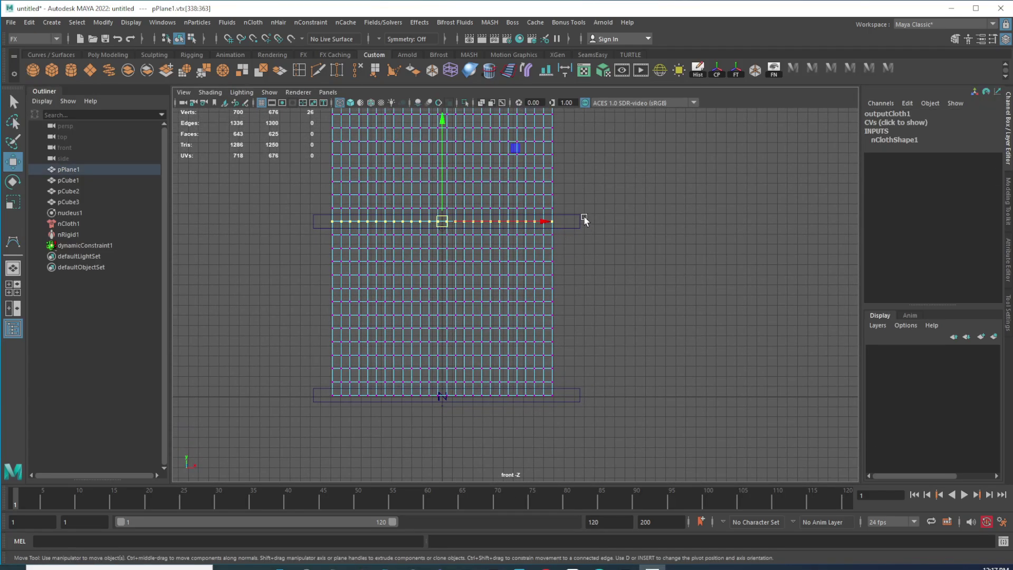
{"action": "left_click", "coordinate": [577, 222], "text": "shift"}
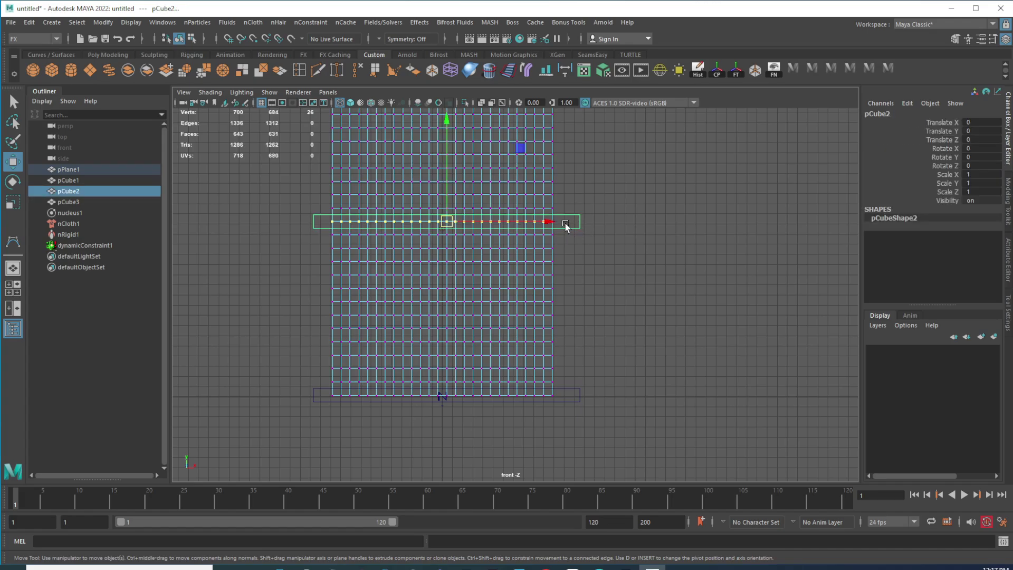
{"action": "left_click", "coordinate": [390, 71]}
Attach the curtain's bottom row of vertices to the bottom bar by repeating the Point to Surface constraint
{"action": "middle_click_drag", "start_coordinate": [543, 348], "coordinate": [560, 260], "text": "alt"}
{"action": "right_click_drag", "start_coordinate": [552, 246], "coordinate": [496, 240]}
{"action": "left_click_drag", "start_coordinate": [305, 347], "coordinate": [594, 328]}
{"action": "key", "text": "g"}
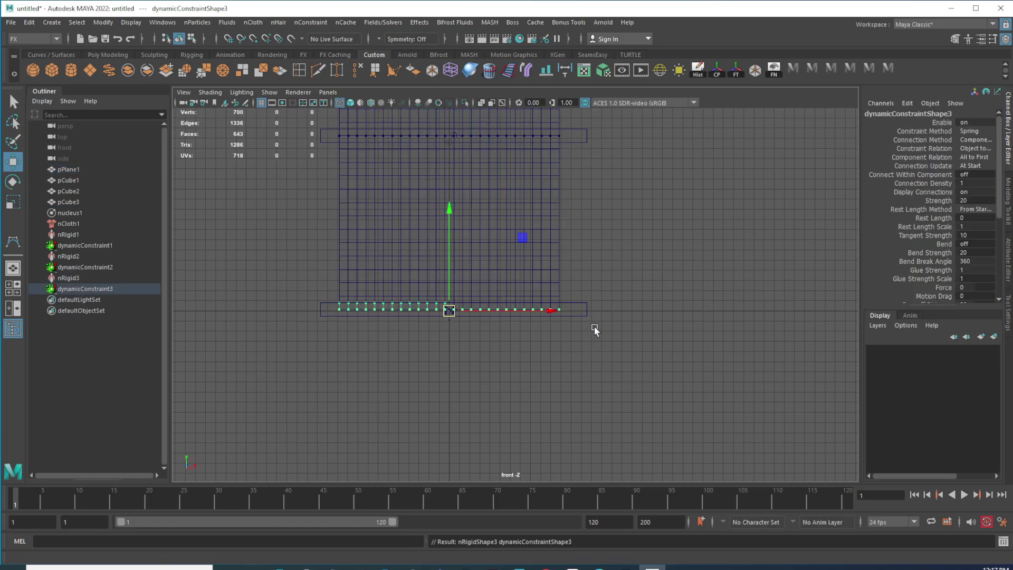
In the shaded perspective view, select the curtain plane as an object and load its nClothShape1 attributes, with automatic attribute loading turned on
{"action": "middle_click_drag", "start_coordinate": [530, 195], "coordinate": [526, 299], "text": "alt"}
{"action": "key", "text": "5"}
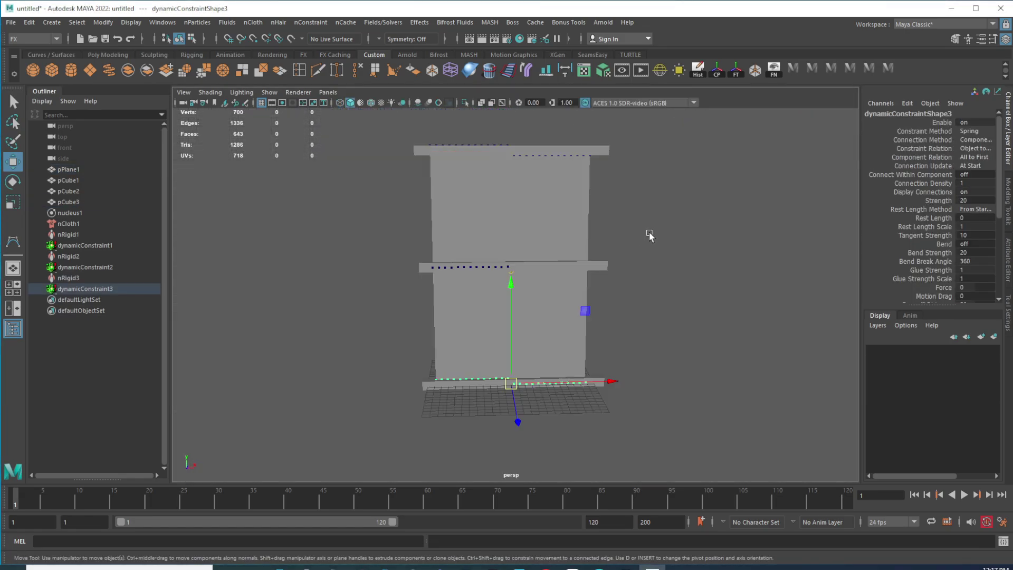
{"action": "left_click_drag", "start_coordinate": [622, 219], "coordinate": [527, 267]}
{"action": "middle_click_drag", "start_coordinate": [489, 259], "coordinate": [572, 220], "text": "alt"}
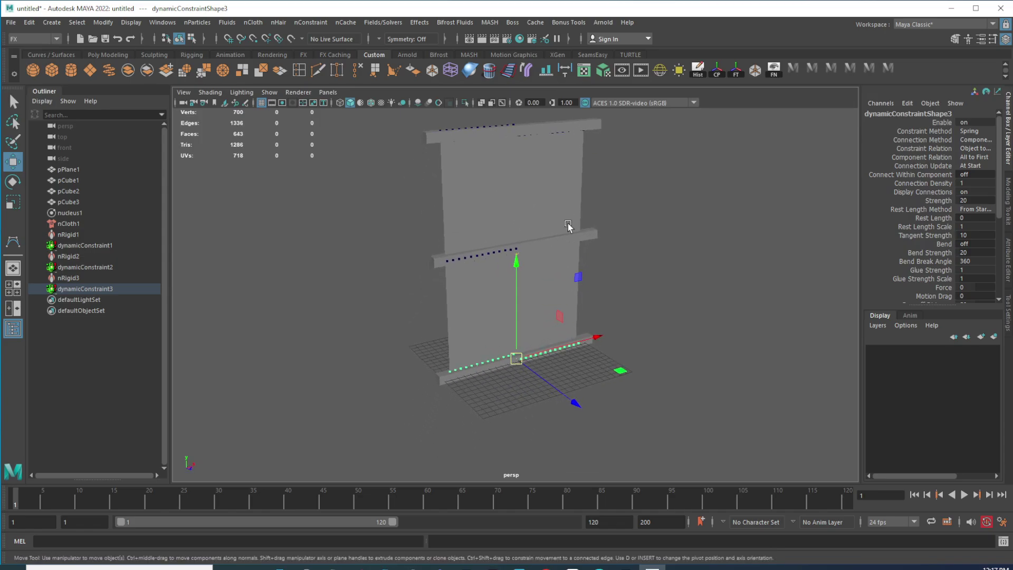
{"action": "right_click_drag", "start_coordinate": [540, 199], "coordinate": [594, 186]}
{"action": "left_click", "coordinate": [495, 192]}
{"action": "left_click", "coordinate": [1009, 260]}
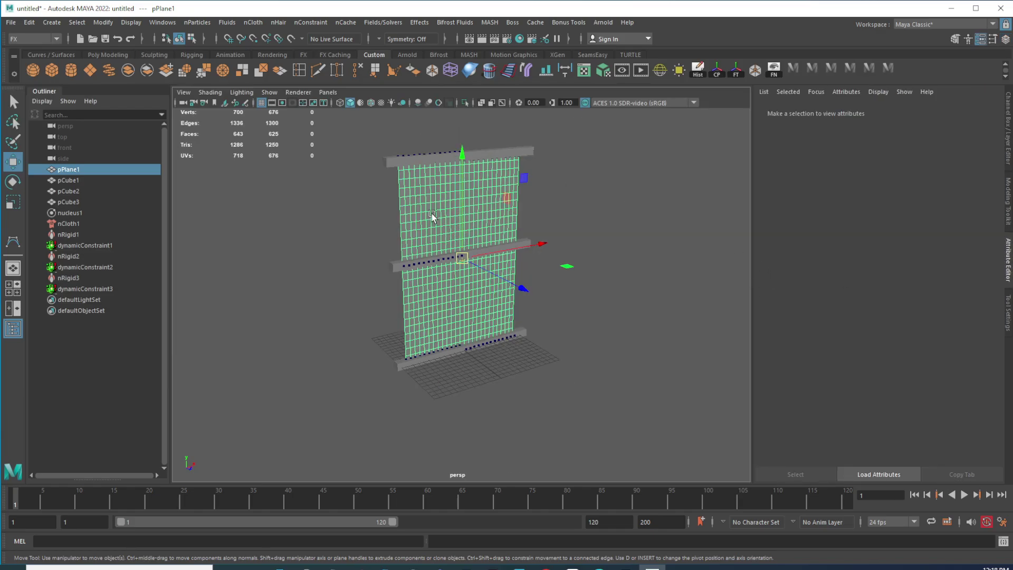
{"action": "left_click_drag", "start_coordinate": [418, 211], "coordinate": [468, 233], "text": "alt"}
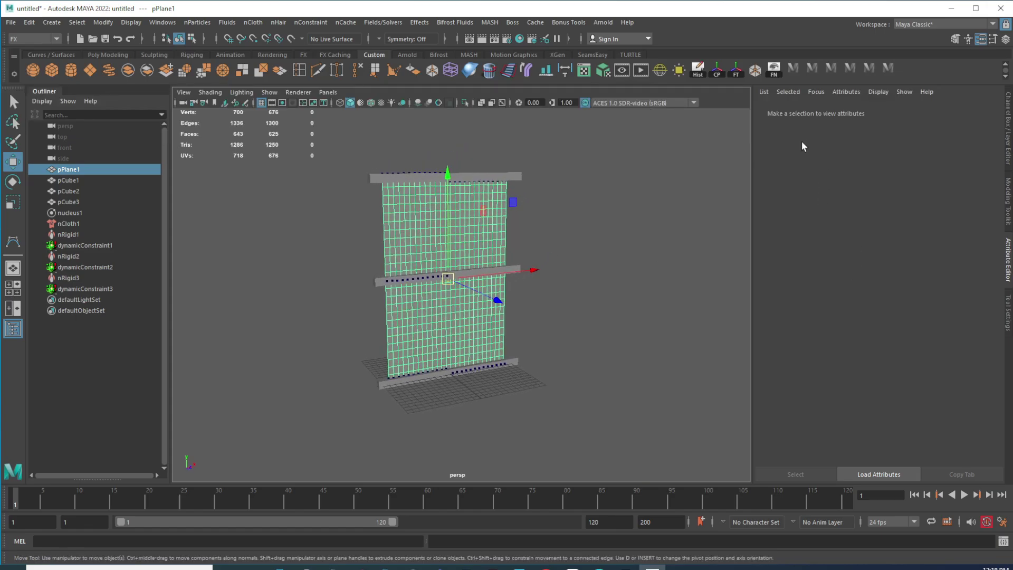
{"action": "left_click", "coordinate": [764, 92]}
{"action": "left_click", "coordinate": [763, 104]}
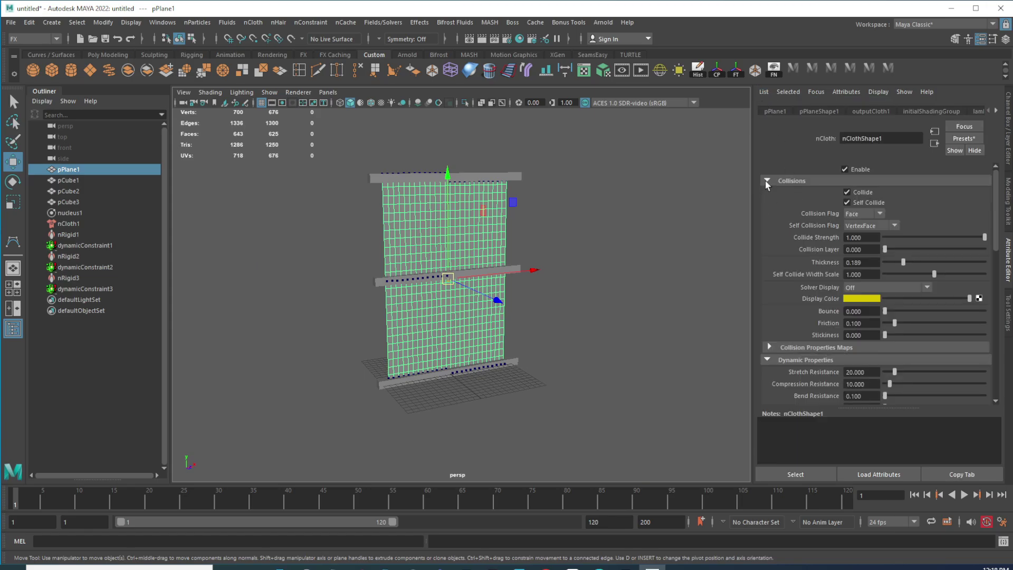
Set the curtain nCloth's Bend Resistance to 0.05 in its dynamic properties
{"action": "left_click", "coordinate": [767, 181]}
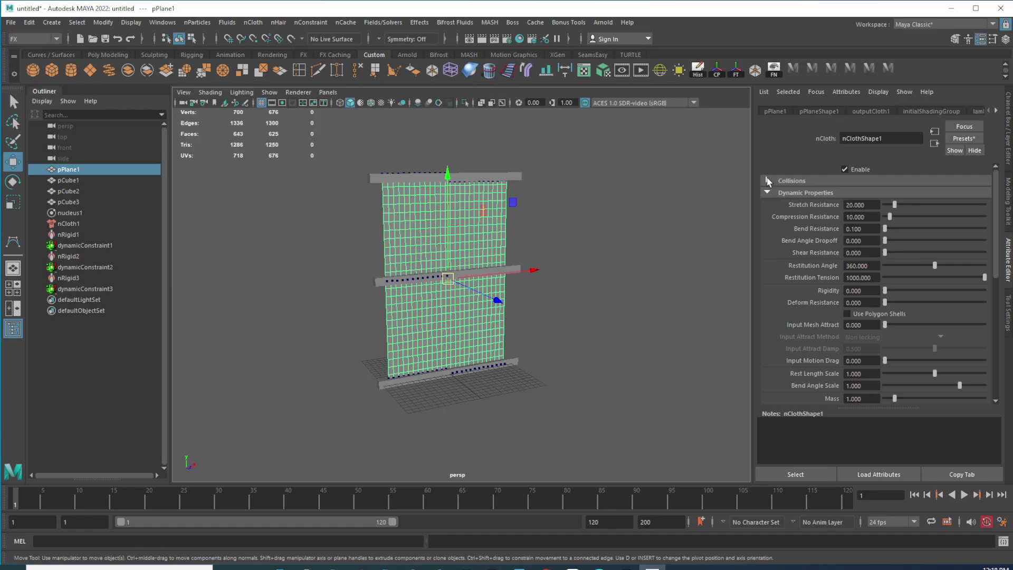
{"action": "left_click", "coordinate": [768, 180]}
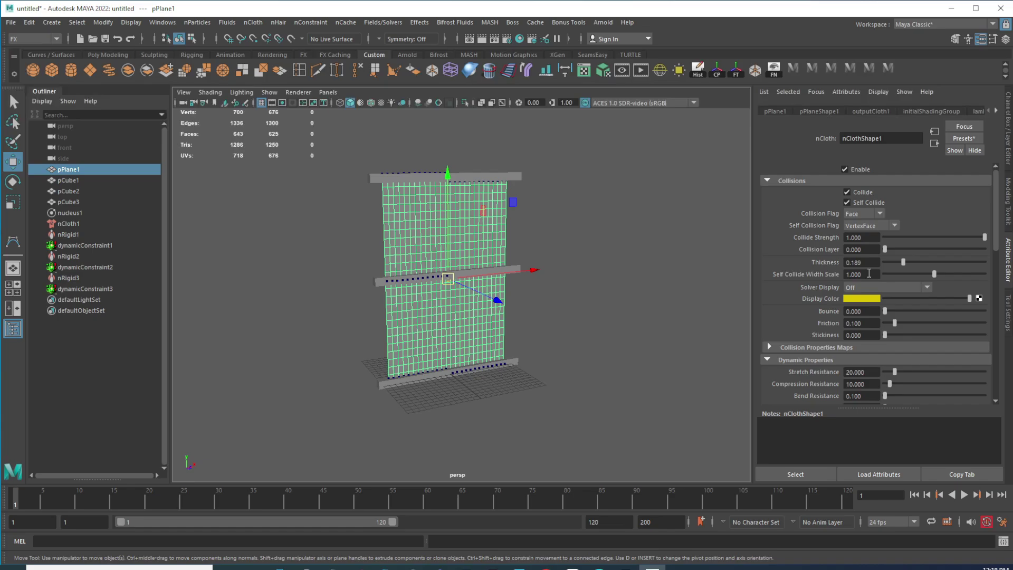
{"action": "left_click", "coordinate": [870, 275]}
{"action": "double_click", "coordinate": [871, 274]}
{"action": "left_click_drag", "start_coordinate": [996, 226], "coordinate": [996, 268]}
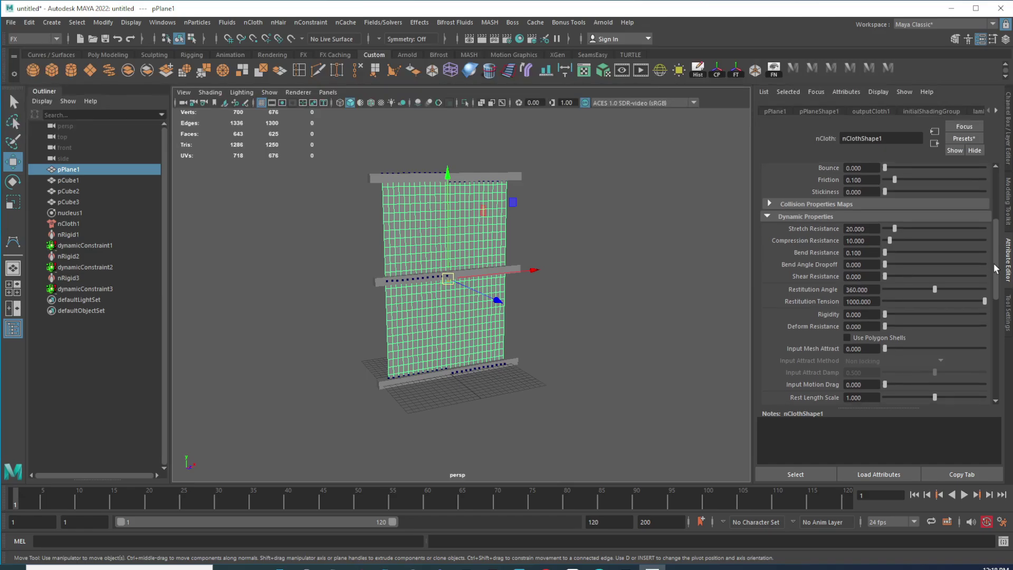
{"action": "left_click_drag", "start_coordinate": [871, 253], "coordinate": [841, 260]}
{"action": "type", "text": "0"}
{"action": "key", "text": "Return"}
{"action": "left_click_drag", "start_coordinate": [996, 263], "coordinate": [999, 199]}
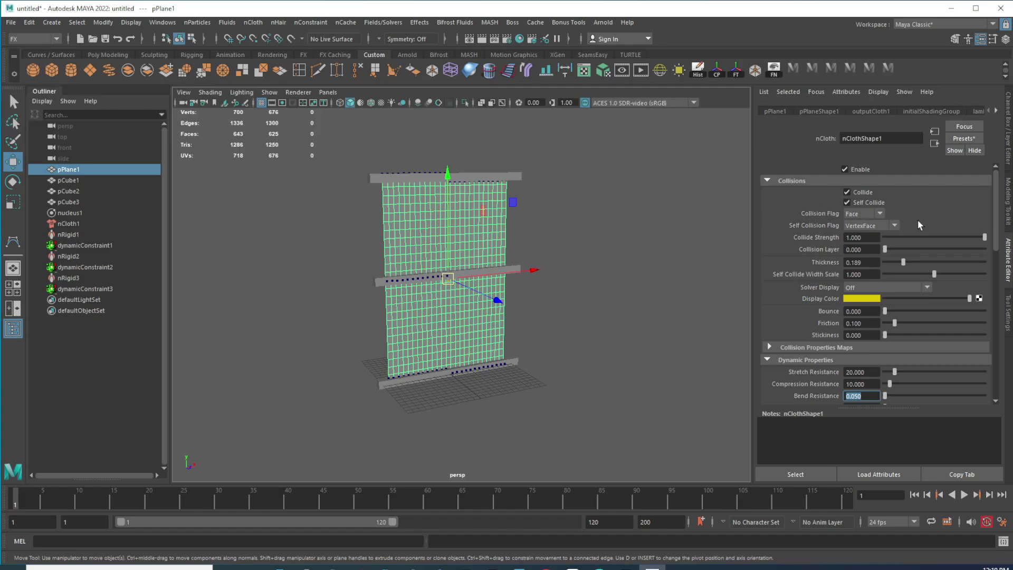
Set the nCloth's Self Collision Flag to Full Surface, then deselect the curtain and turn off automatic attribute loading
{"action": "left_click", "coordinate": [896, 225]}
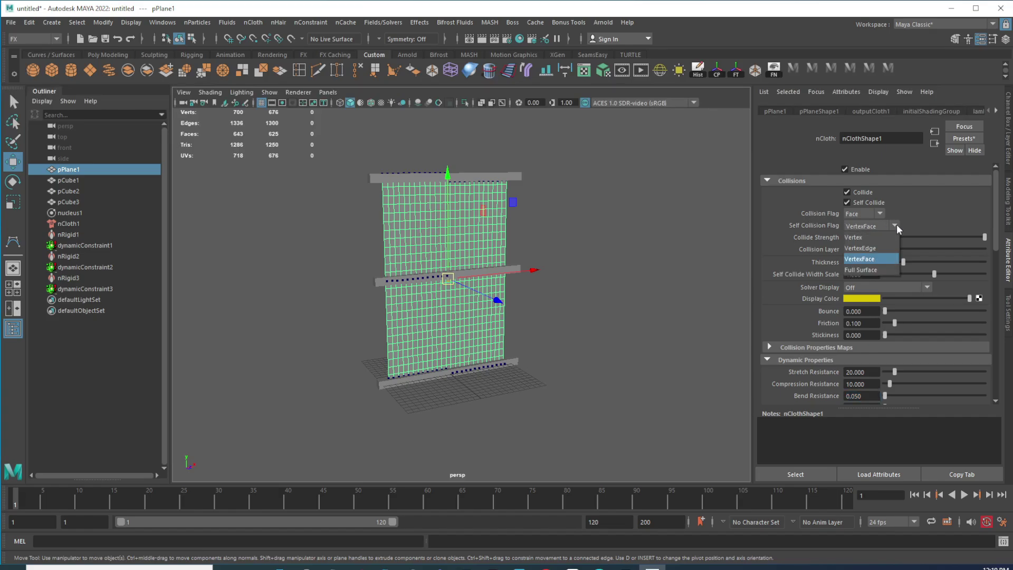
{"action": "left_click", "coordinate": [861, 270]}
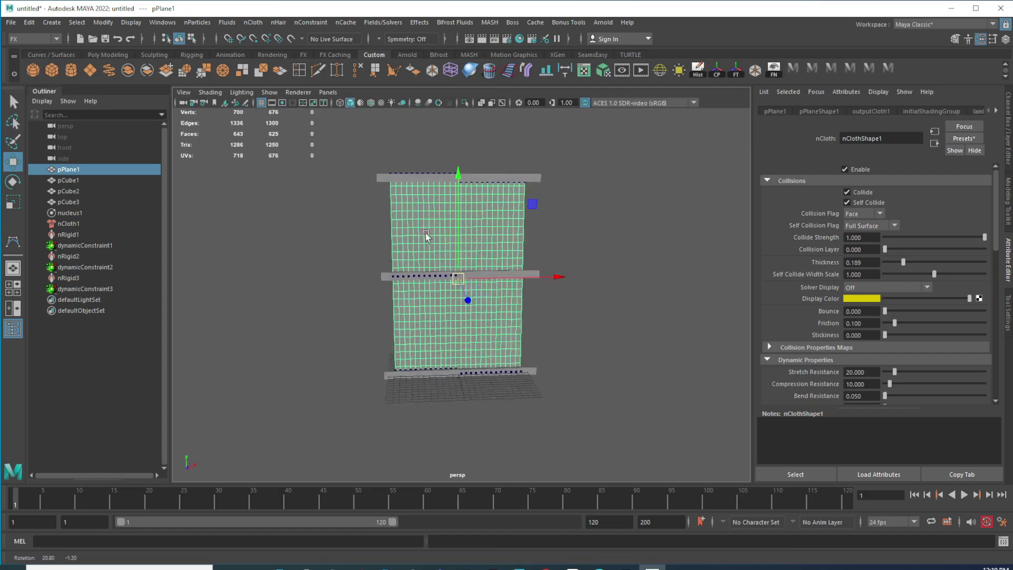
{"action": "left_click", "coordinate": [550, 216]}
{"action": "left_click", "coordinate": [764, 93]}
{"action": "left_click", "coordinate": [761, 103]}
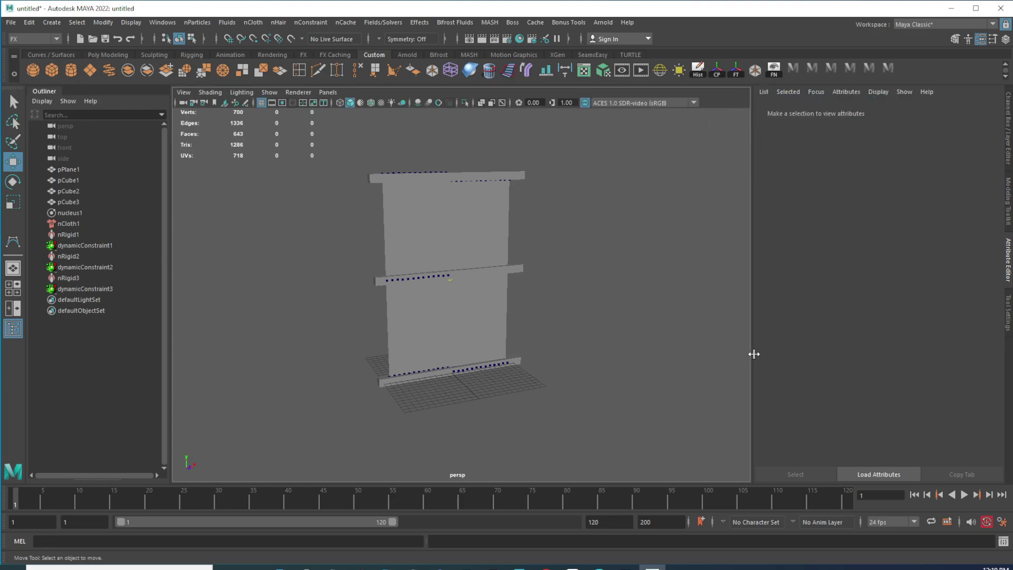
Set the playback range's end to frame 2500
{"action": "left_click", "coordinate": [607, 523]}
{"action": "left_click_drag", "start_coordinate": [608, 523], "coordinate": [569, 522]}
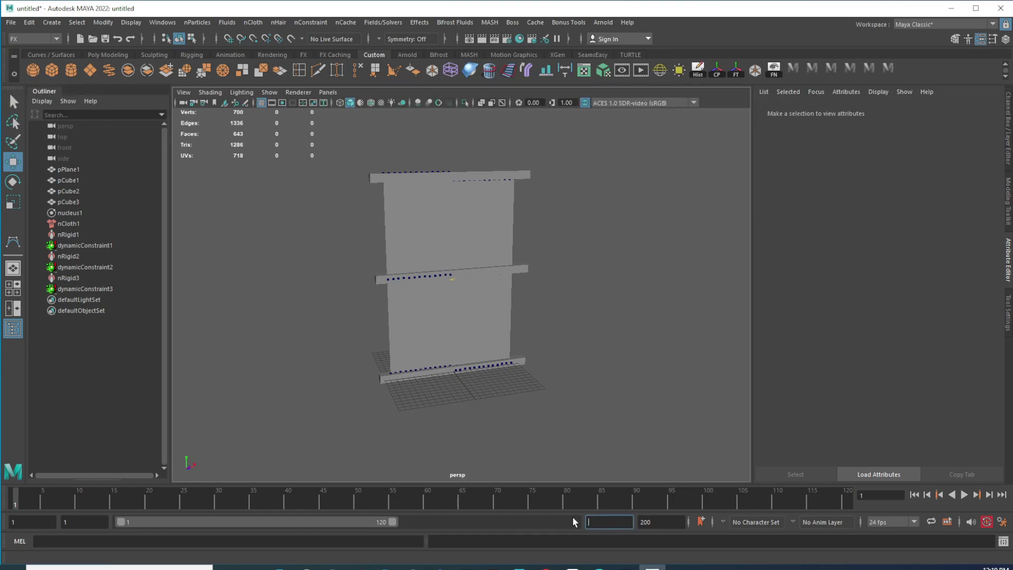
{"action": "type", "text": "2500"}
{"action": "key", "text": "Return"}
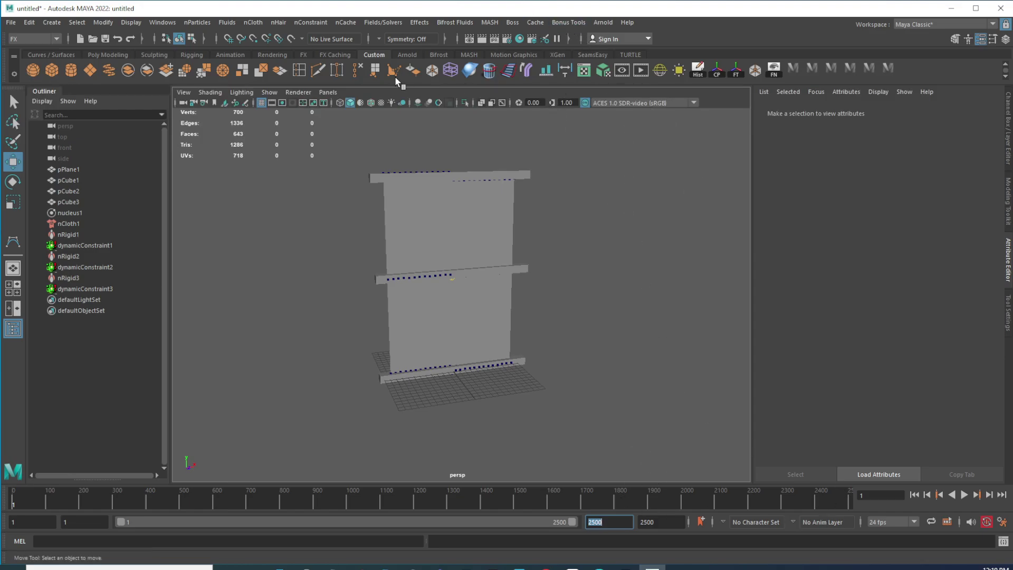
Start the cloth simulation with Interactive Playback from the solver commands
{"action": "left_click", "coordinate": [383, 23]}
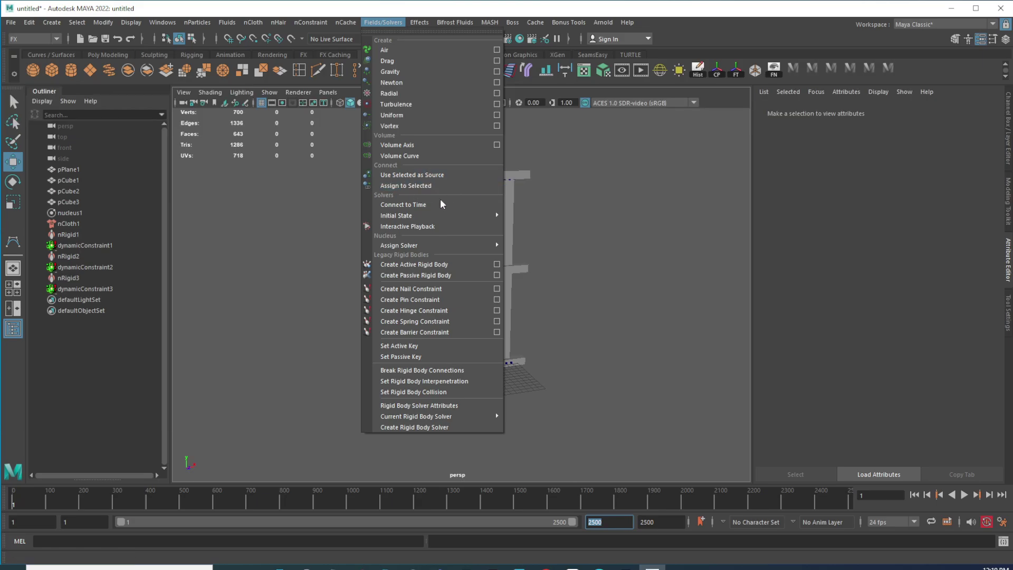
{"action": "mouse_move", "coordinate": [431, 219]}
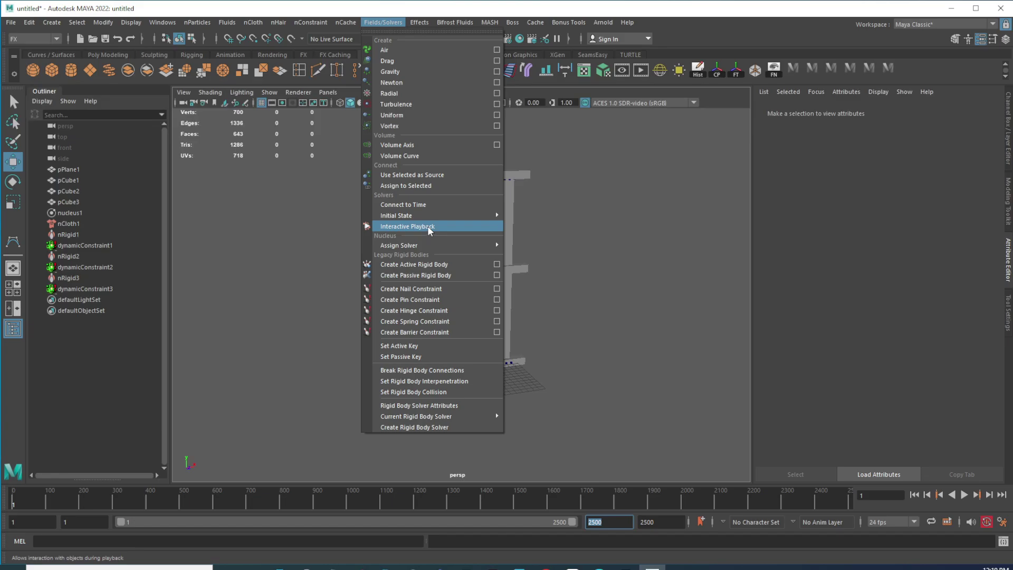
{"action": "left_click", "coordinate": [430, 228]}
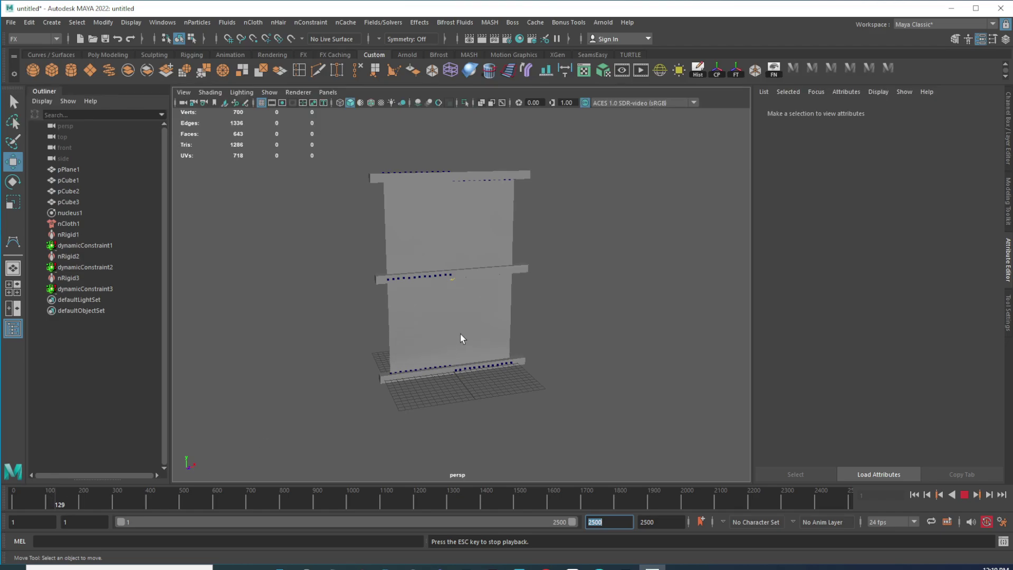
While the simulation plays, scale the top bar to about two thirds of its length to gather the curtain
{"action": "middle_click_drag", "start_coordinate": [497, 251], "coordinate": [485, 202], "text": "alt"}
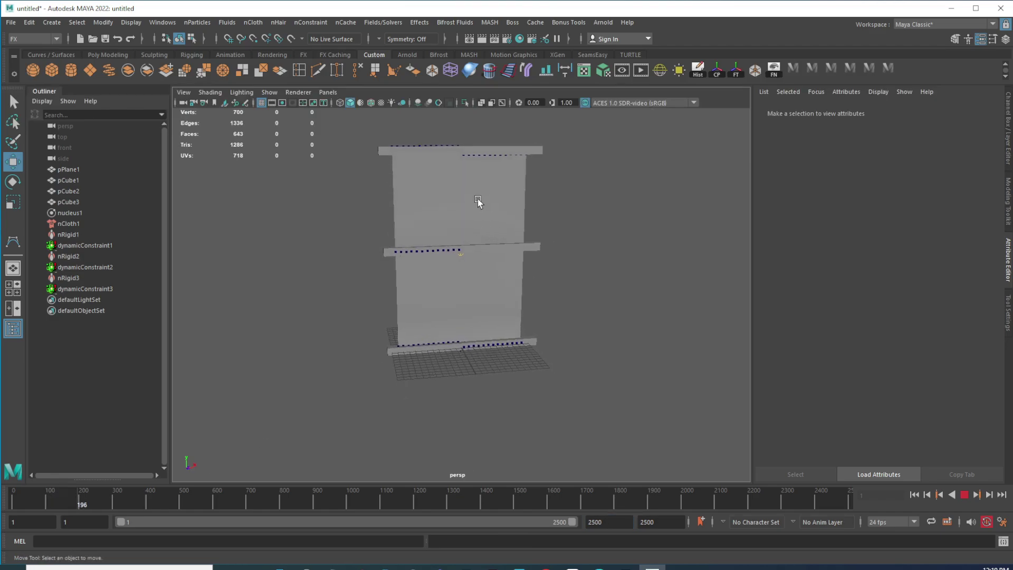
{"action": "left_click", "coordinate": [540, 150]}
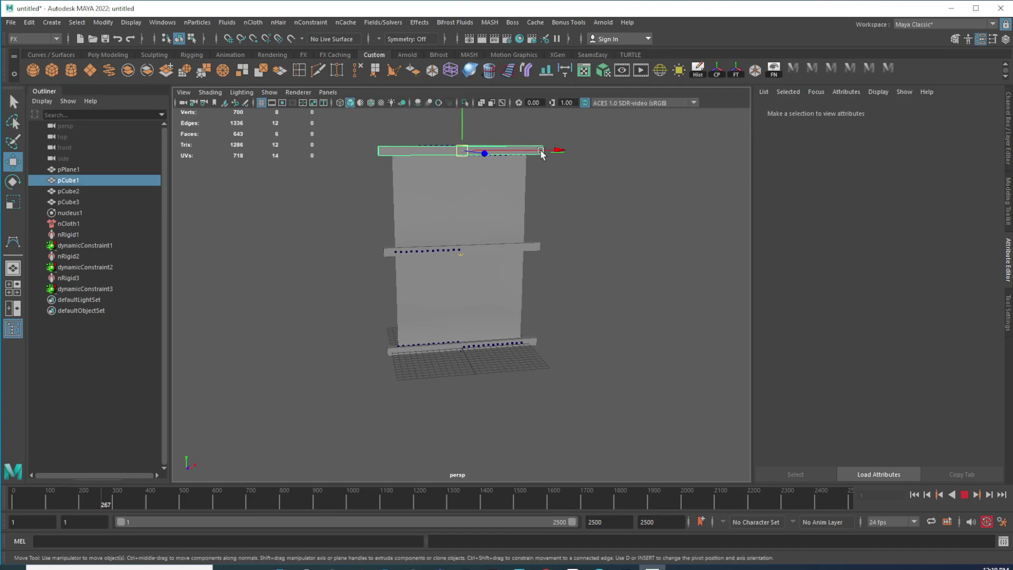
{"action": "left_click_drag", "start_coordinate": [552, 217], "coordinate": [549, 232], "text": "alt"}
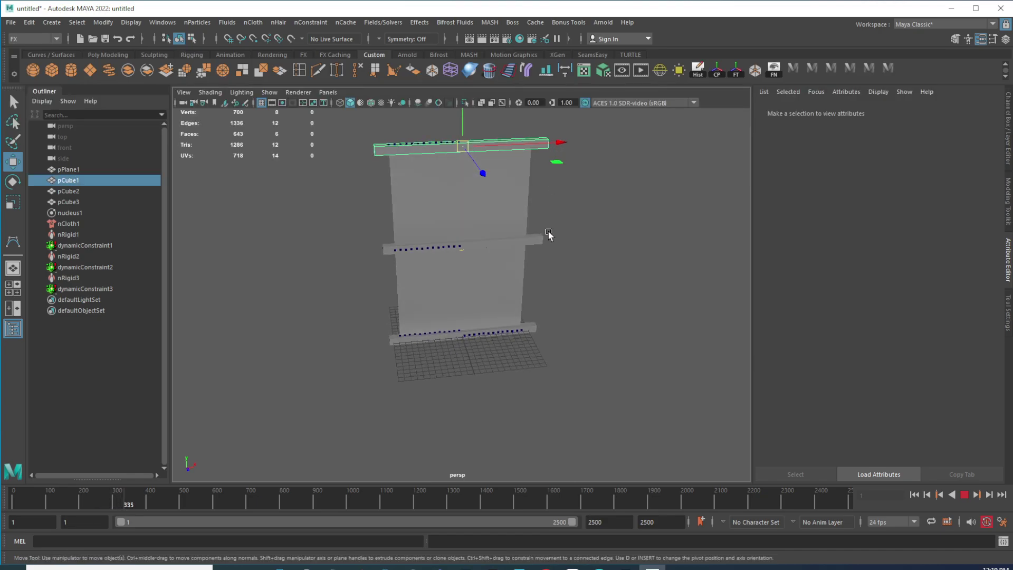
{"action": "key", "text": "r"}
{"action": "left_click_drag", "start_coordinate": [556, 144], "coordinate": [524, 149]}
Scale the middle bar and the bottom bar to about two thirds of their length to match the top bar
{"action": "left_click", "coordinate": [540, 241]}
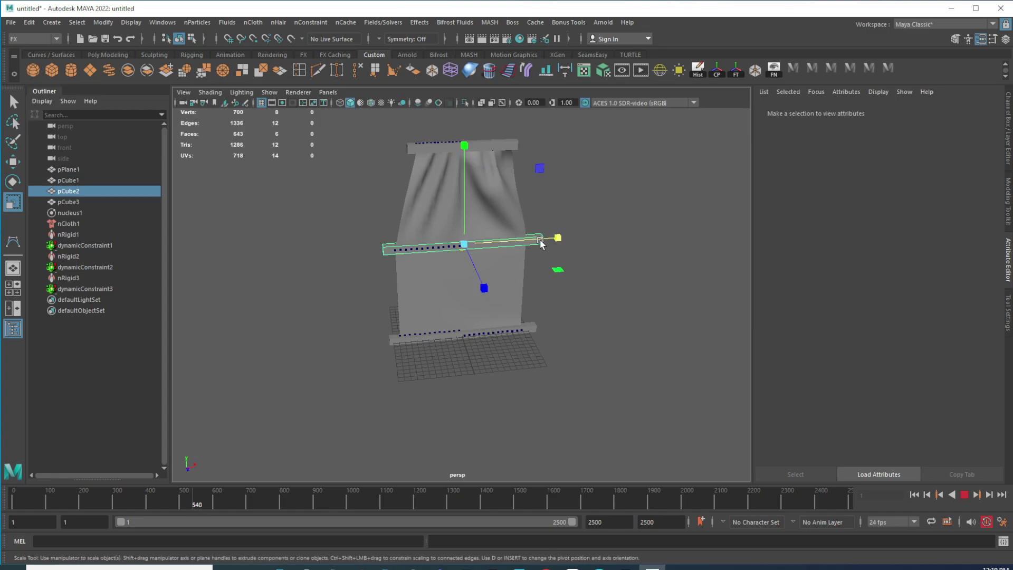
{"action": "left_click_drag", "start_coordinate": [556, 239], "coordinate": [520, 247]}
{"action": "left_click", "coordinate": [534, 332]}
{"action": "left_click_drag", "start_coordinate": [556, 325], "coordinate": [524, 334]}
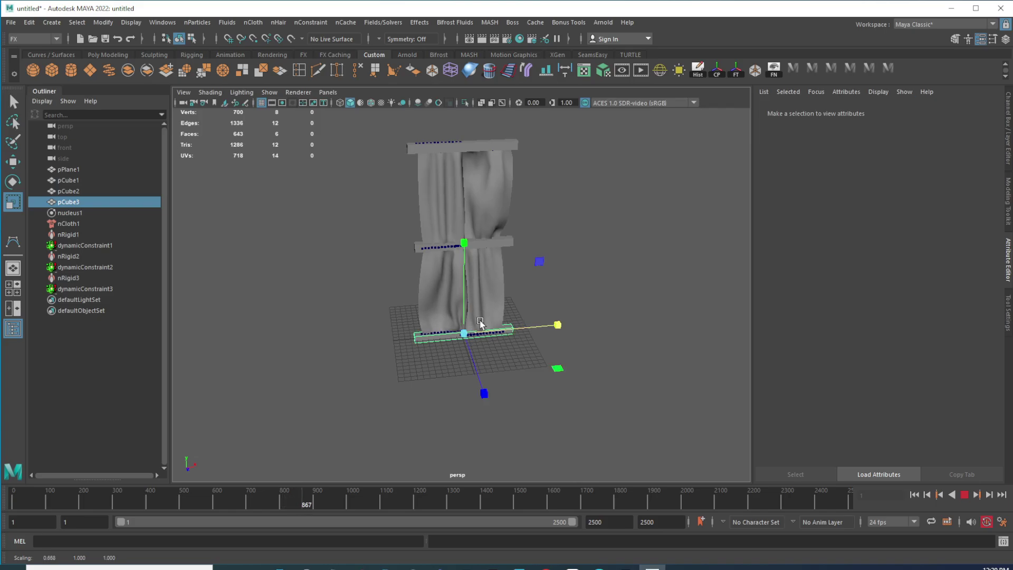
Lower the bottom bar to about Y -1 cm and the middle bar to about Y 16.4 cm
{"action": "key", "text": "w"}
{"action": "left_click_drag", "start_coordinate": [466, 244], "coordinate": [465, 249]}
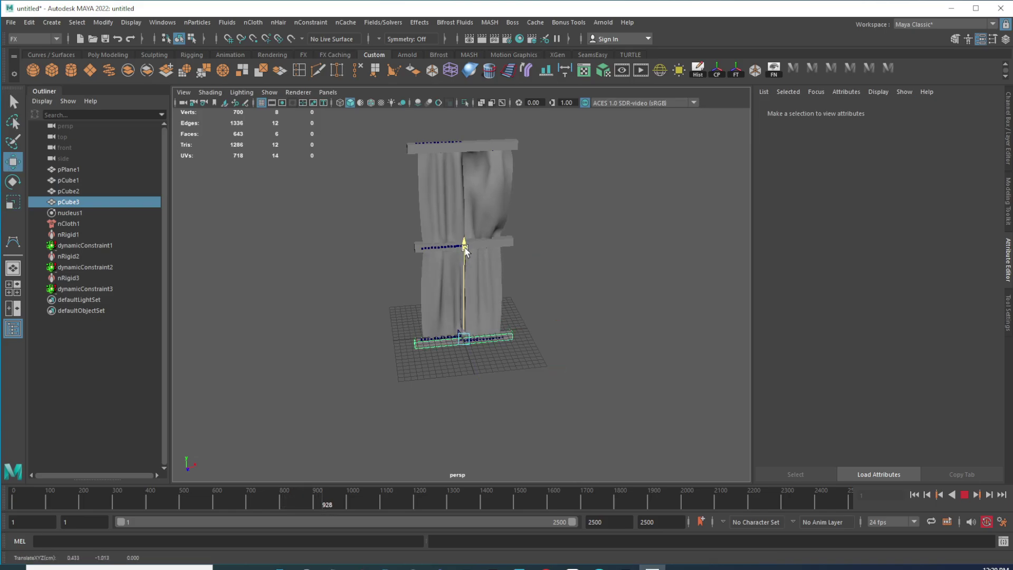
{"action": "left_click", "coordinate": [511, 244]}
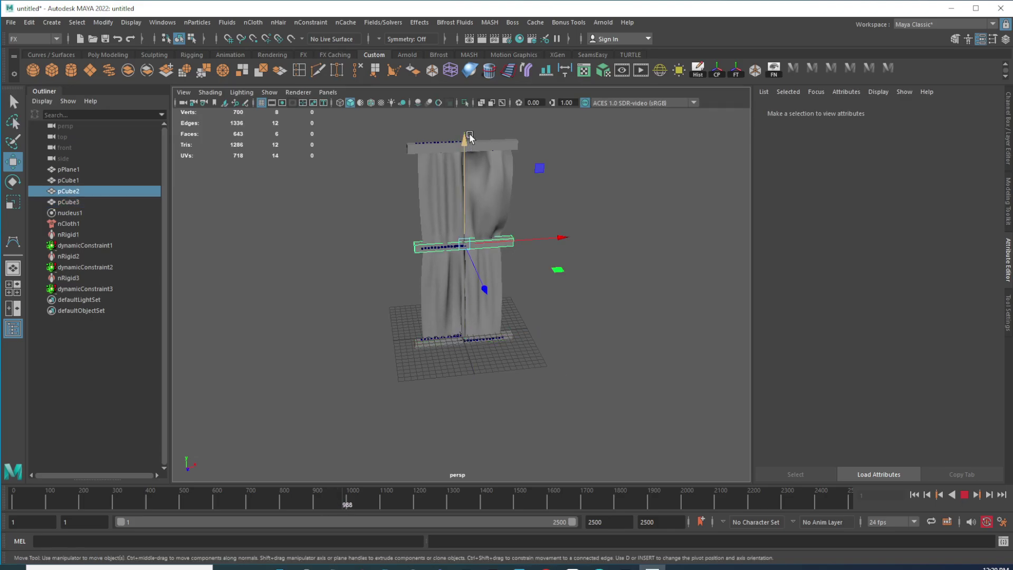
{"action": "mouse_move", "coordinate": [464, 144]}
{"action": "left_mouse_down"}
{"action": "mouse_move", "coordinate": [464, 153]}
{"action": "mouse_move", "coordinate": [464, 138]}
{"action": "left_mouse_up"}
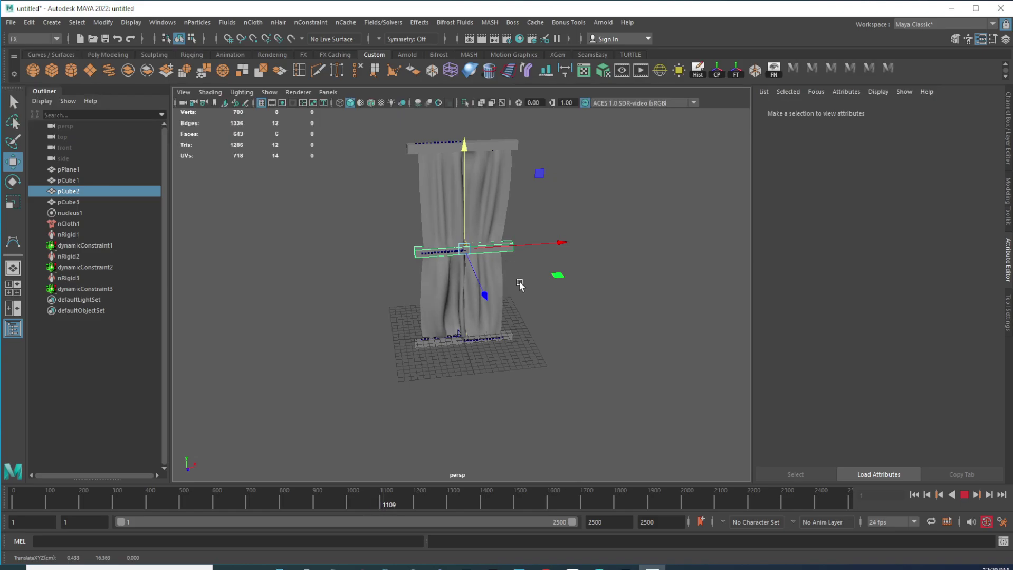
Scale the middle bar to about 60 percent of its length to cinch the curtain at its waist
{"action": "key", "text": "r"}
{"action": "left_click_drag", "start_coordinate": [558, 246], "coordinate": [531, 253]}
{"action": "left_click_drag", "start_coordinate": [449, 275], "coordinate": [474, 247], "text": "alt"}
{"action": "mouse_move", "coordinate": [571, 228]}
{"action": "left_mouse_down"}
{"action": "mouse_move", "coordinate": [601, 231]}
{"action": "mouse_move", "coordinate": [561, 239]}
{"action": "left_mouse_up"}
Shift the bottom bar to about X 1.1 cm and Y -1.5 cm to adjust the curtain's lower folds
{"action": "left_click", "coordinate": [522, 326]}
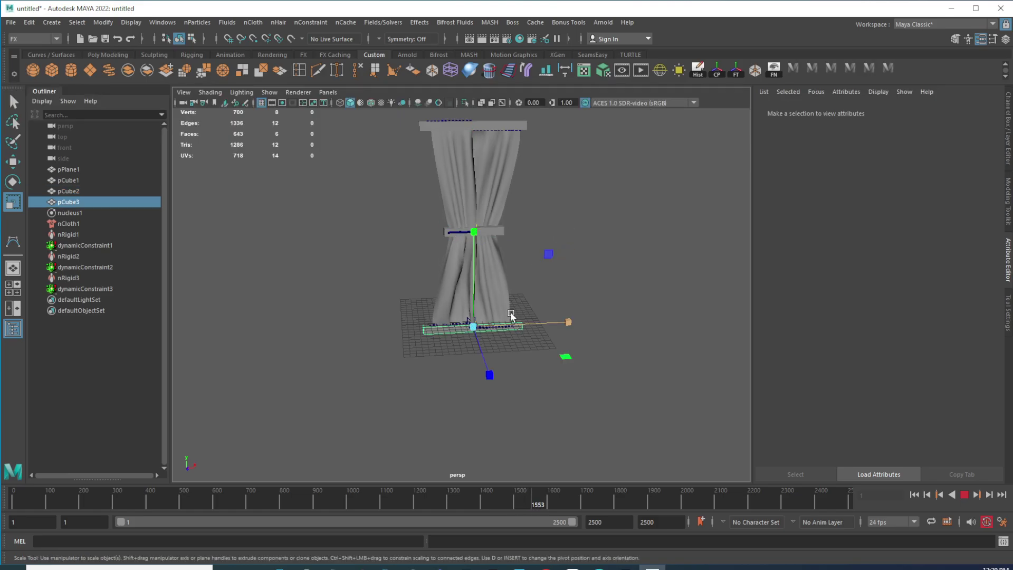
{"action": "key", "text": "w"}
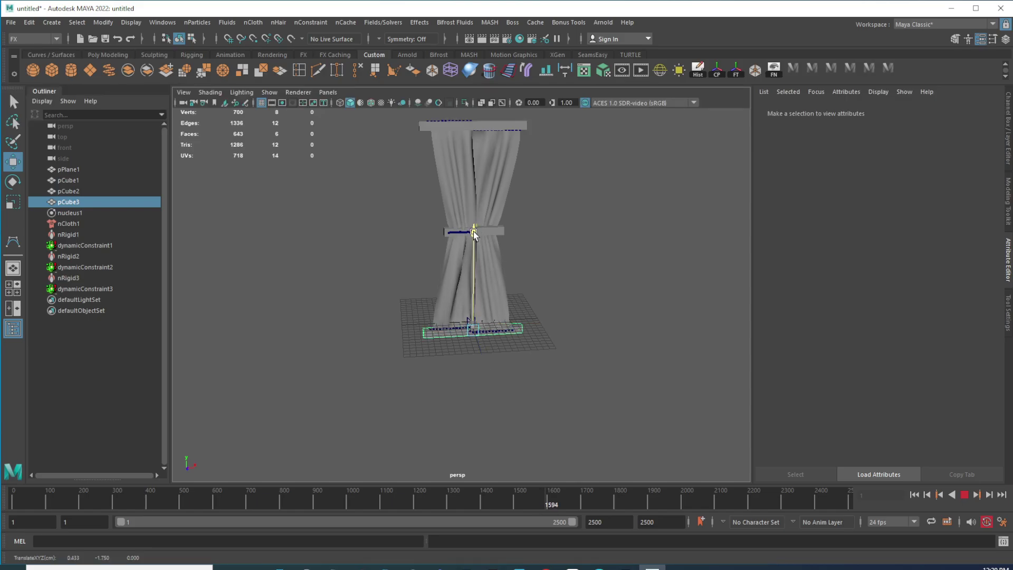
{"action": "left_click_drag", "start_coordinate": [473, 229], "coordinate": [501, 211]}
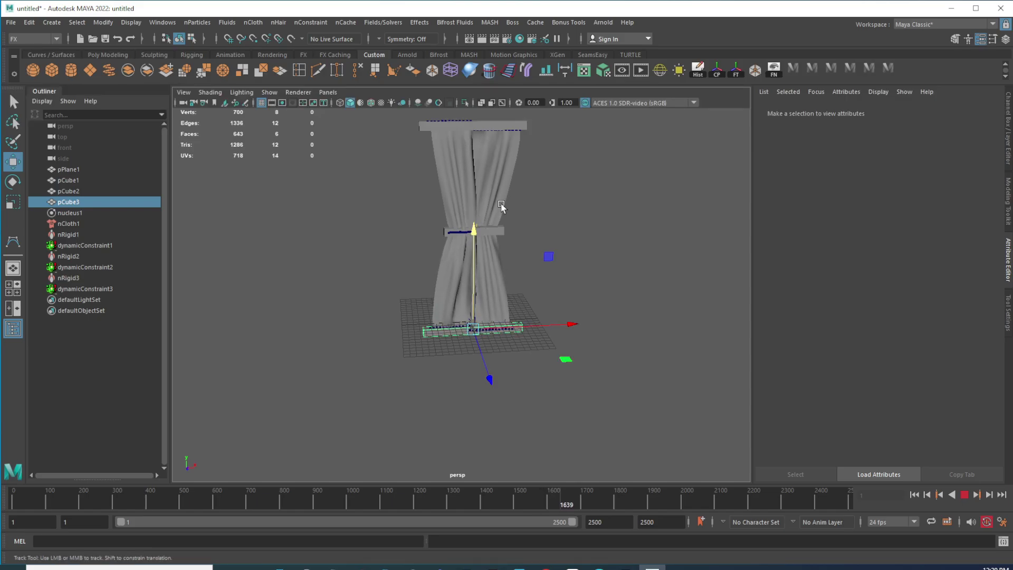
{"action": "mouse_move", "coordinate": [558, 331]}
{"action": "left_mouse_down"}
{"action": "mouse_move", "coordinate": [581, 330]}
{"action": "mouse_move", "coordinate": [569, 330]}
{"action": "left_mouse_up"}
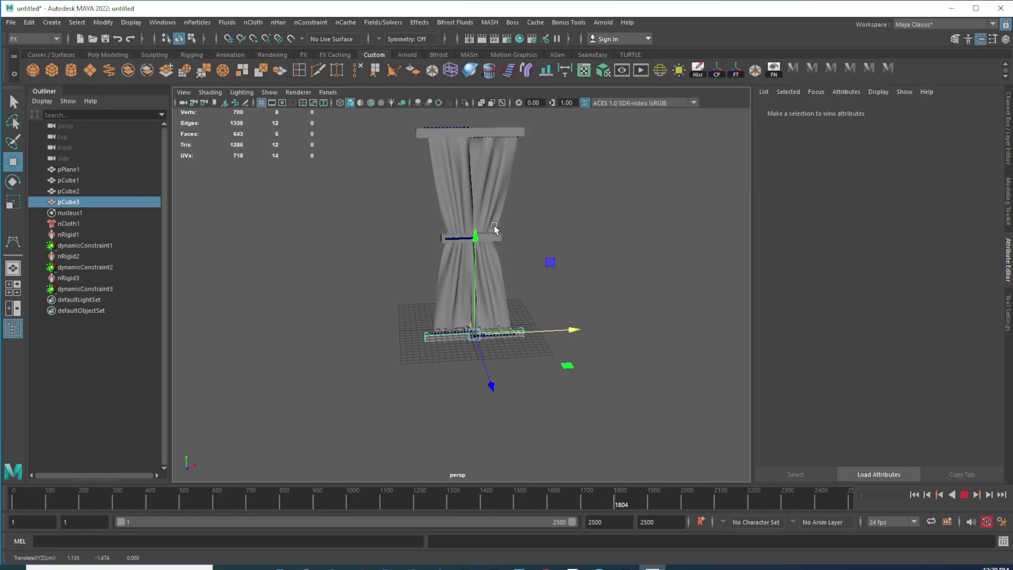
Widen the middle bar slightly along its length to a scale of about 0.415
{"action": "scroll", "coordinate": [537, 240], "scroll_direction": "up", "scroll_amount": 4}
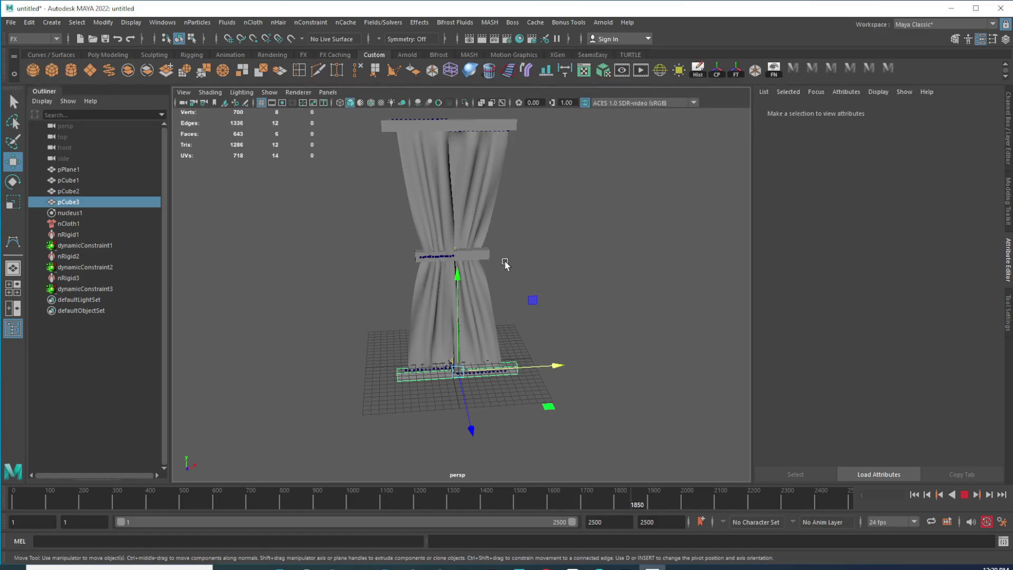
{"action": "left_click", "coordinate": [488, 256]}
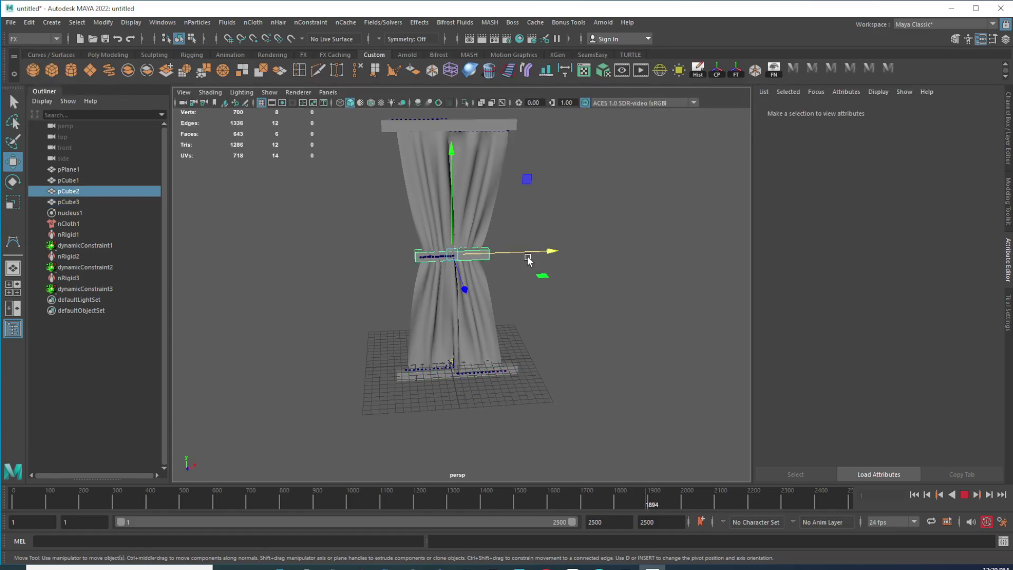
{"action": "key", "text": "r"}
{"action": "left_click_drag", "start_coordinate": [550, 253], "coordinate": [559, 258]}
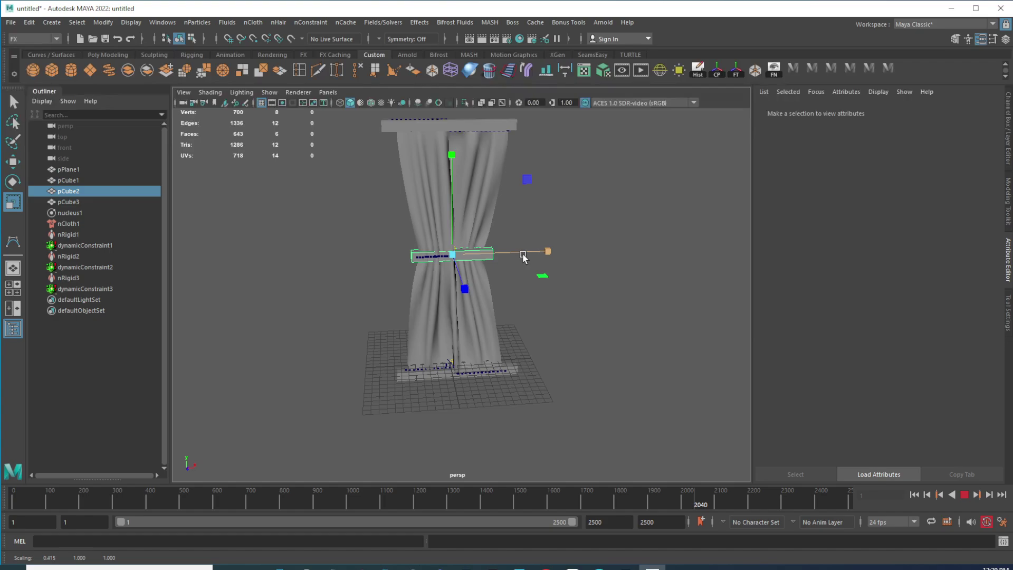
{"action": "left_click_drag", "start_coordinate": [511, 261], "coordinate": [533, 263], "text": "alt"}
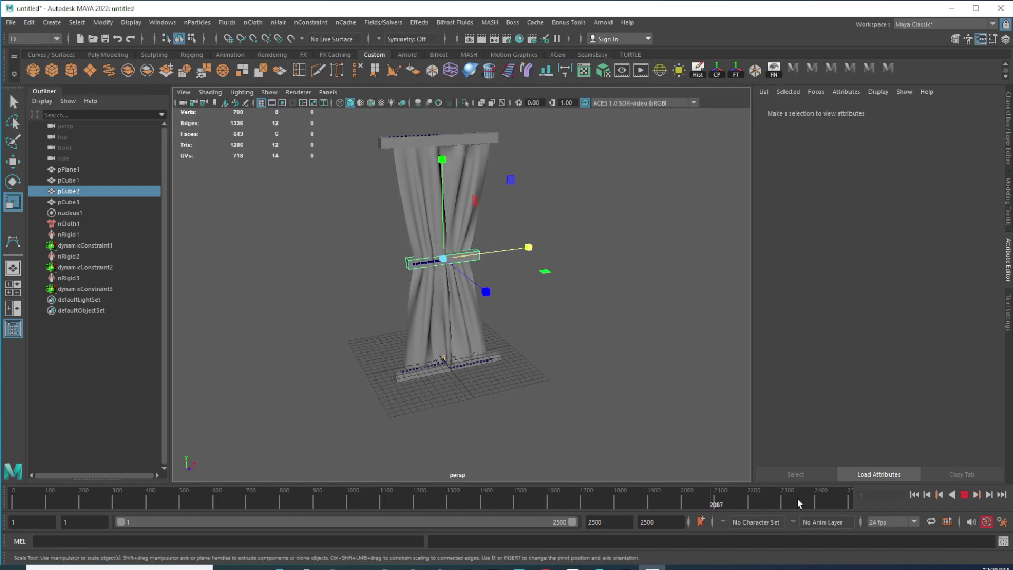
Stop the simulation playback and inspect the gathered curtain's mesh and folds from several angles
{"action": "left_click", "coordinate": [964, 495]}
{"action": "left_click_drag", "start_coordinate": [416, 266], "coordinate": [423, 197], "text": "alt"}
{"action": "left_click", "coordinate": [425, 190]}
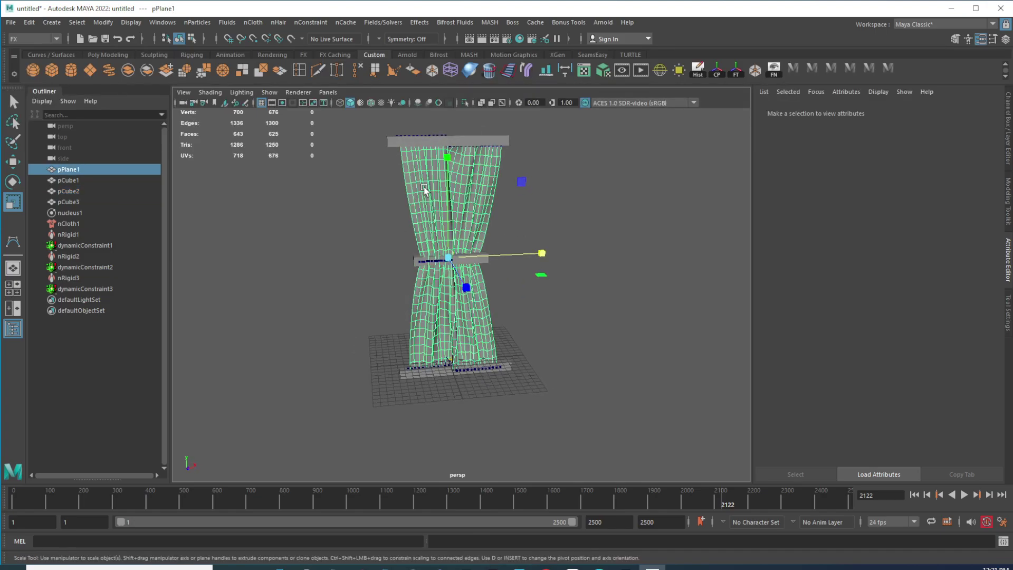
{"action": "left_click", "coordinate": [298, 232]}
{"action": "left_click_drag", "start_coordinate": [444, 280], "coordinate": [419, 242], "text": "alt"}
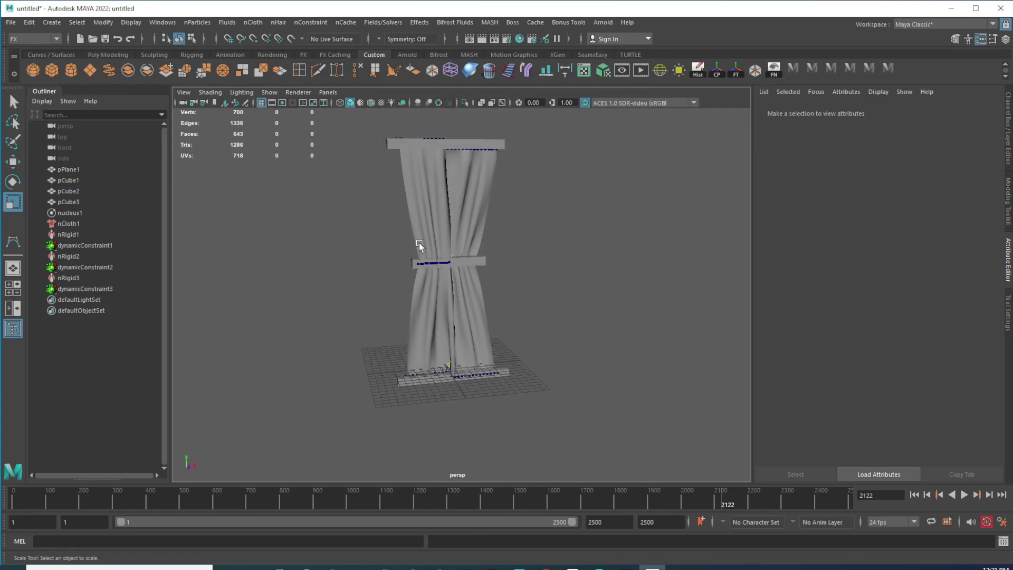
Duplicate the gathered curtain mesh and move the copy forward along Z, clear of the original curtain and bars
{"action": "left_click", "coordinate": [413, 179]}
{"action": "left_click_drag", "start_coordinate": [504, 274], "coordinate": [480, 268], "text": "alt"}
{"action": "key", "text": "ctrl+d"}
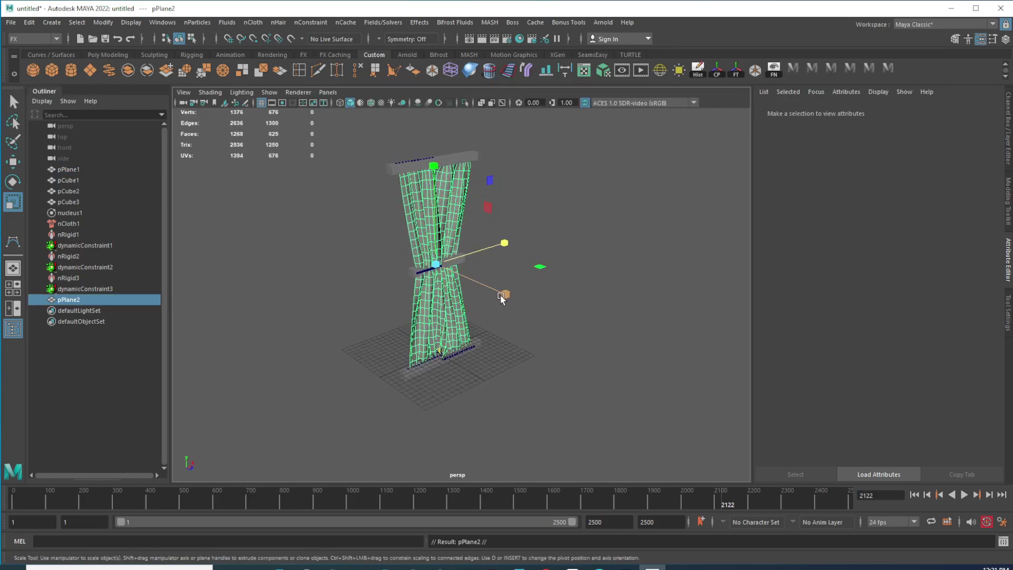
{"action": "key", "text": "w"}
{"action": "left_click_drag", "start_coordinate": [507, 294], "coordinate": [459, 253]}
{"action": "left_click", "coordinate": [454, 266]}
{"action": "left_click", "coordinate": [389, 274]}
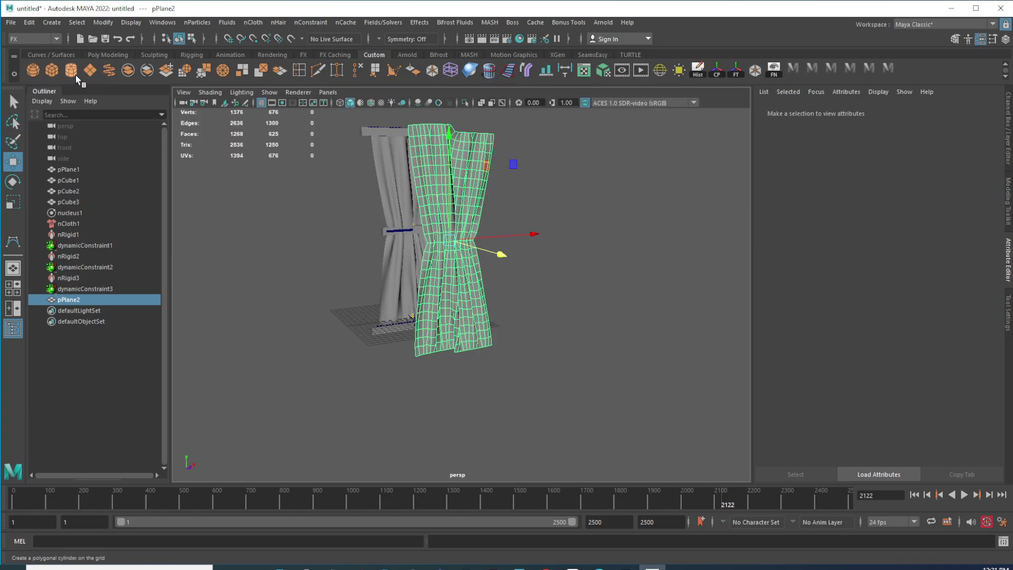
{"action": "left_click_drag", "start_coordinate": [454, 248], "coordinate": [425, 253], "text": "alt"}
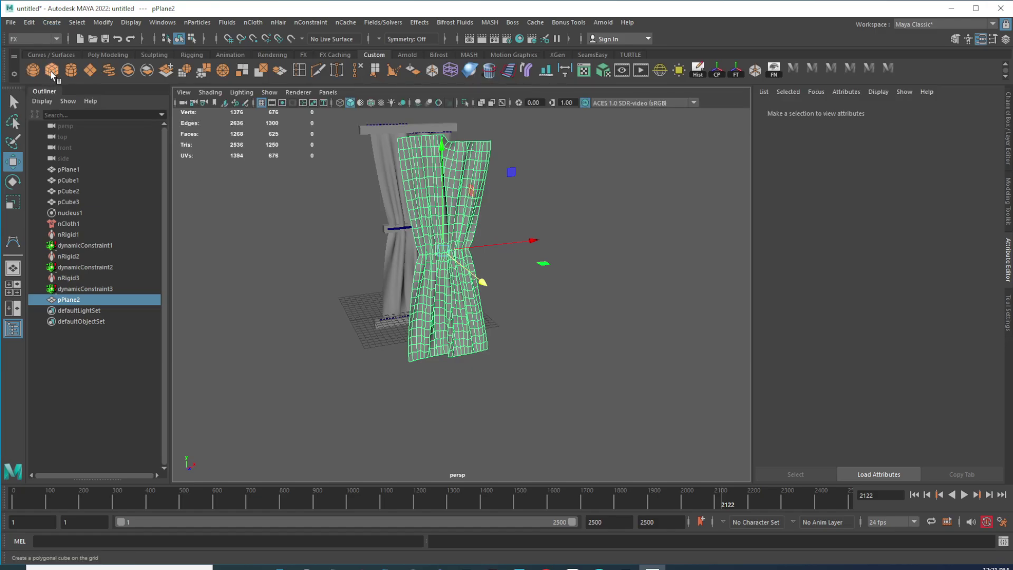
Create a polygon torus and move it to the copied curtain's waist at about Y 16.4 and Z 17.4
{"action": "left_click", "coordinate": [51, 22]}
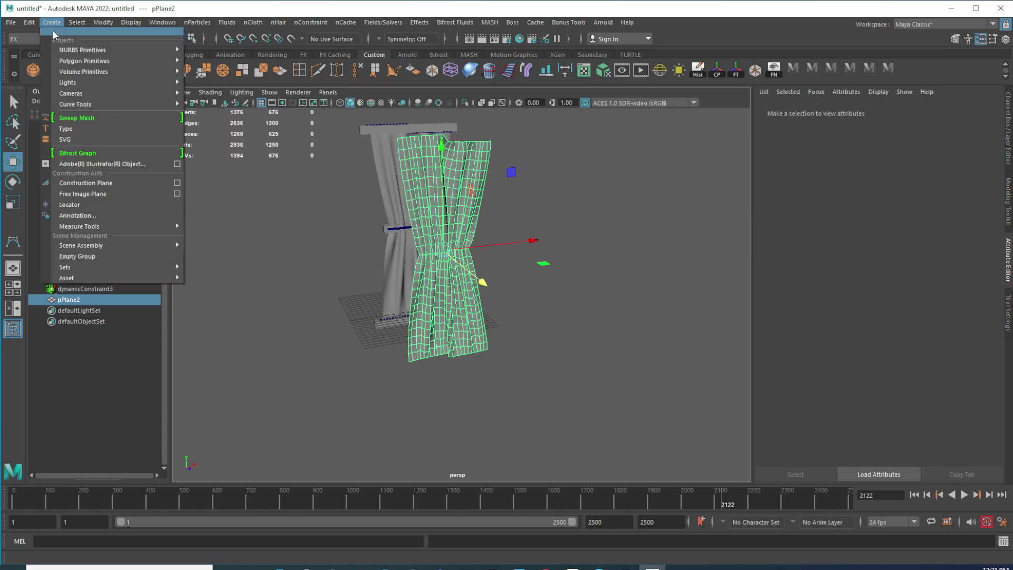
{"action": "mouse_move", "coordinate": [113, 59]}
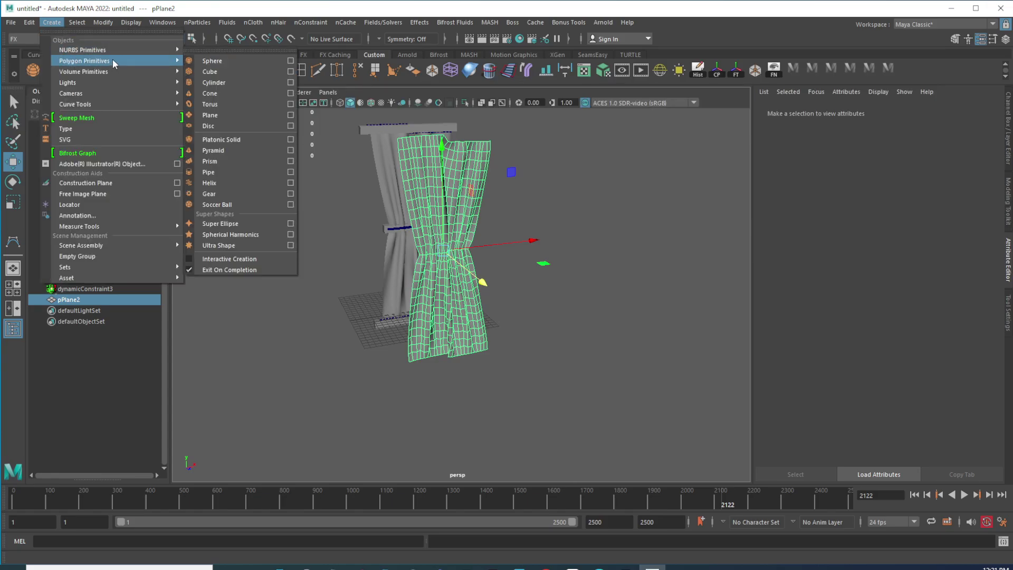
{"action": "left_click", "coordinate": [222, 105]}
{"action": "left_click_drag", "start_coordinate": [430, 317], "coordinate": [596, 383], "text": "alt"}
{"action": "left_click_drag", "start_coordinate": [486, 261], "coordinate": [519, 291]}
{"action": "left_click_drag", "start_coordinate": [601, 304], "coordinate": [543, 296]}
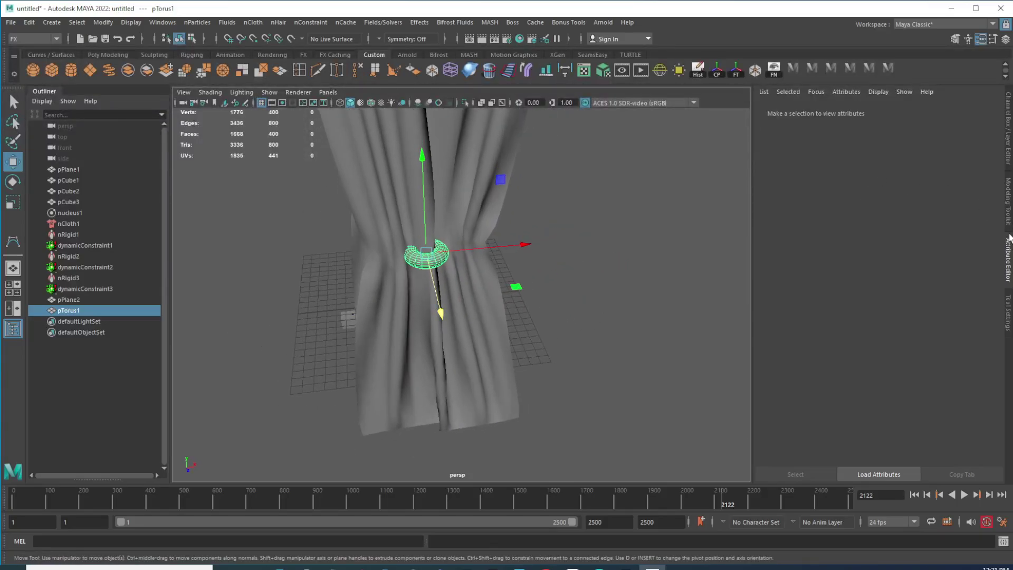
Set the torus's radius to 4.6 and its section radius to 0.3 so it forms a thin tieback ring
{"action": "left_click", "coordinate": [765, 92]}
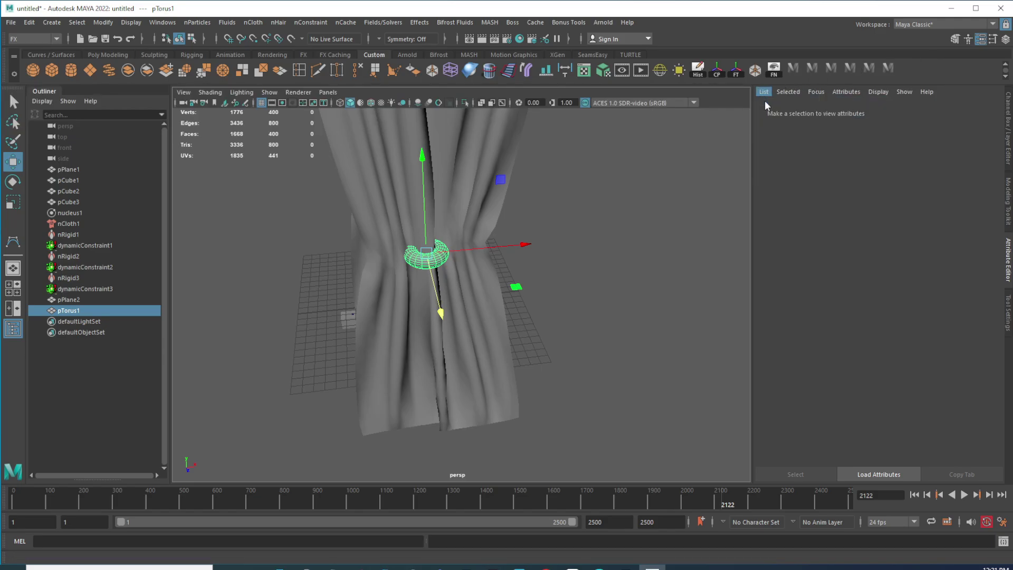
{"action": "left_click", "coordinate": [765, 101]}
{"action": "left_click", "coordinate": [1009, 138]}
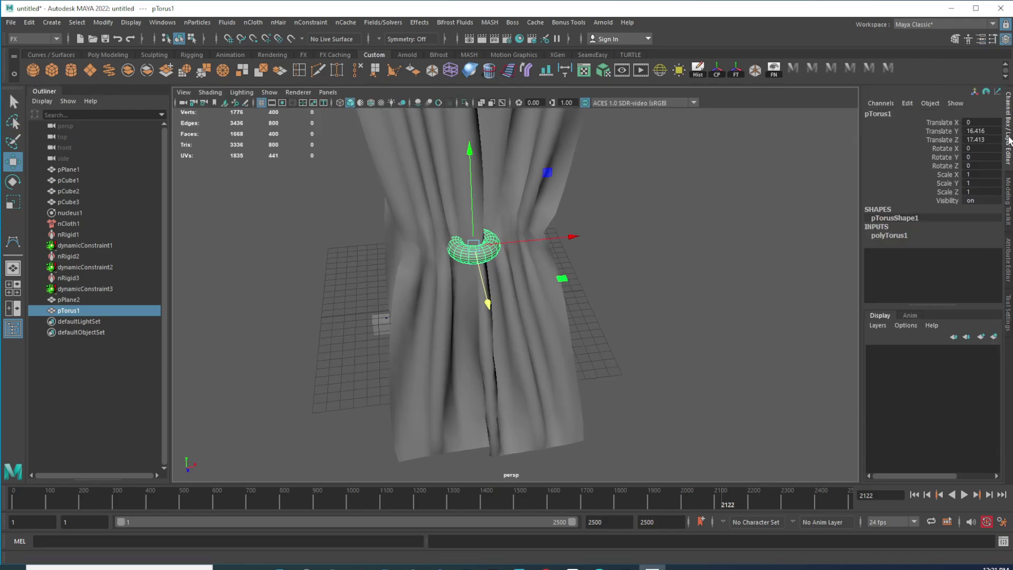
{"action": "left_click", "coordinate": [904, 237]}
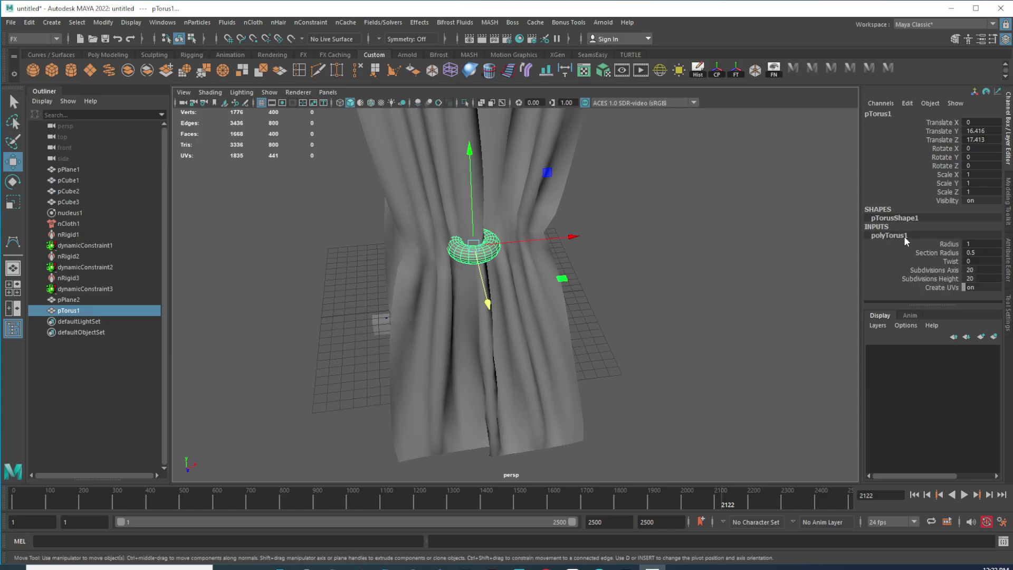
{"action": "left_click", "coordinate": [948, 243]}
{"action": "mouse_move", "coordinate": [782, 247]}
{"action": "middle_mouse_down"}
{"action": "mouse_move", "coordinate": [749, 245]}
{"action": "mouse_move", "coordinate": [776, 246]}
{"action": "middle_mouse_up"}
{"action": "left_click_drag", "start_coordinate": [704, 244], "coordinate": [900, 278], "text": "alt"}
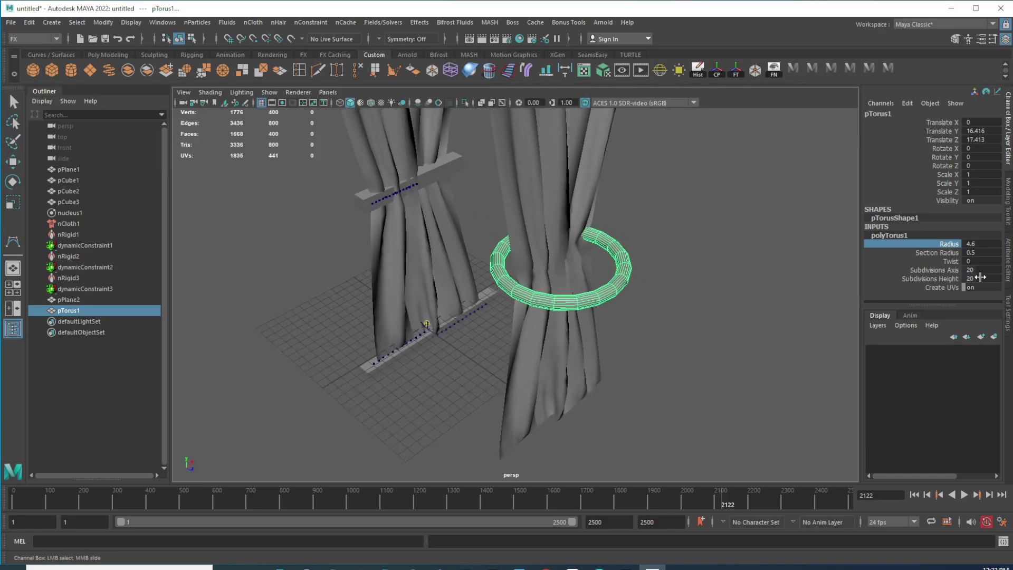
{"action": "left_click", "coordinate": [942, 253]}
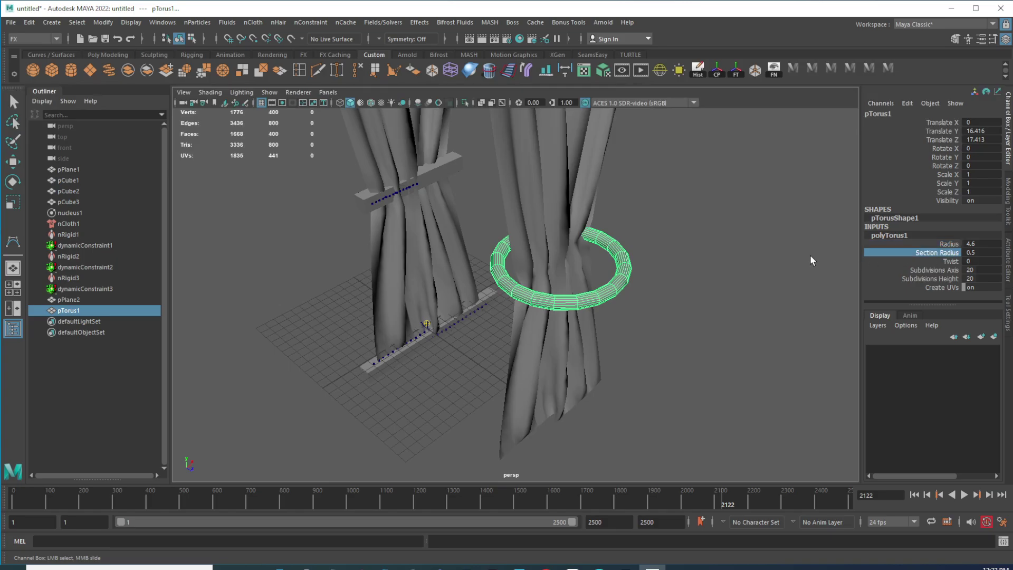
{"action": "middle_click_drag", "start_coordinate": [808, 256], "coordinate": [806, 256]}
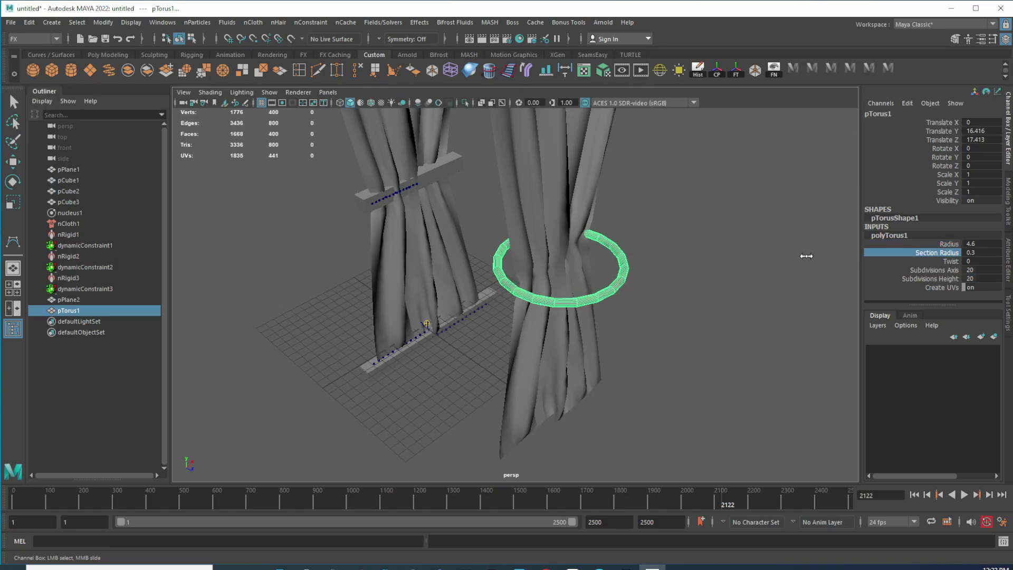
Shift the ring to about X 0.37 and Z 16.42 around the curtain, and scale it to about 0.83 in Z
{"action": "left_click_drag", "start_coordinate": [735, 270], "coordinate": [589, 294], "text": "alt"}
{"action": "key", "text": "w"}
{"action": "scroll", "coordinate": [654, 309], "scroll_direction": "up", "scroll_amount": 2}
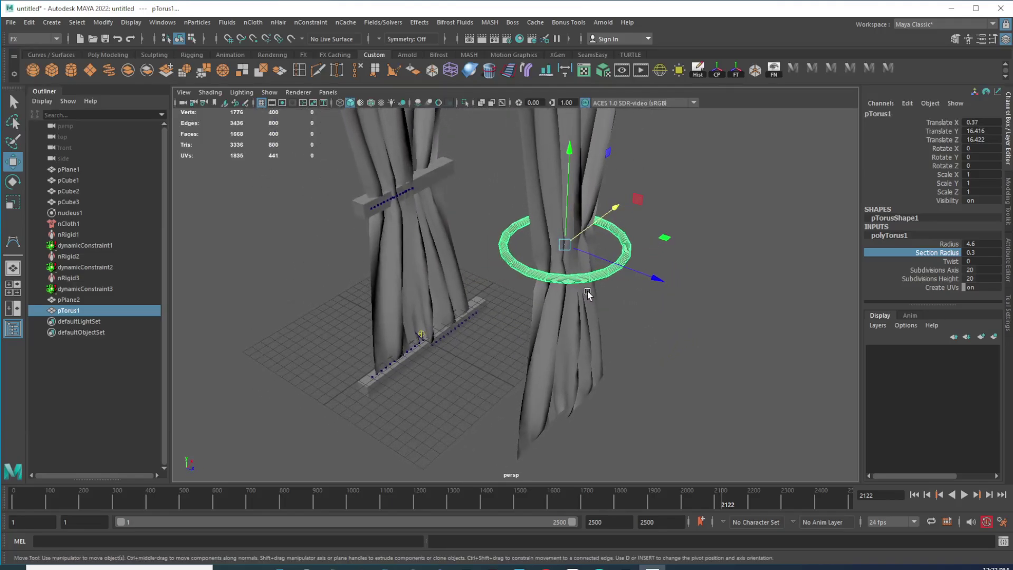
{"action": "key", "text": "r"}
{"action": "left_click_drag", "start_coordinate": [649, 278], "coordinate": [576, 307]}
{"action": "right_click_drag", "start_coordinate": [624, 241], "coordinate": [671, 225]}
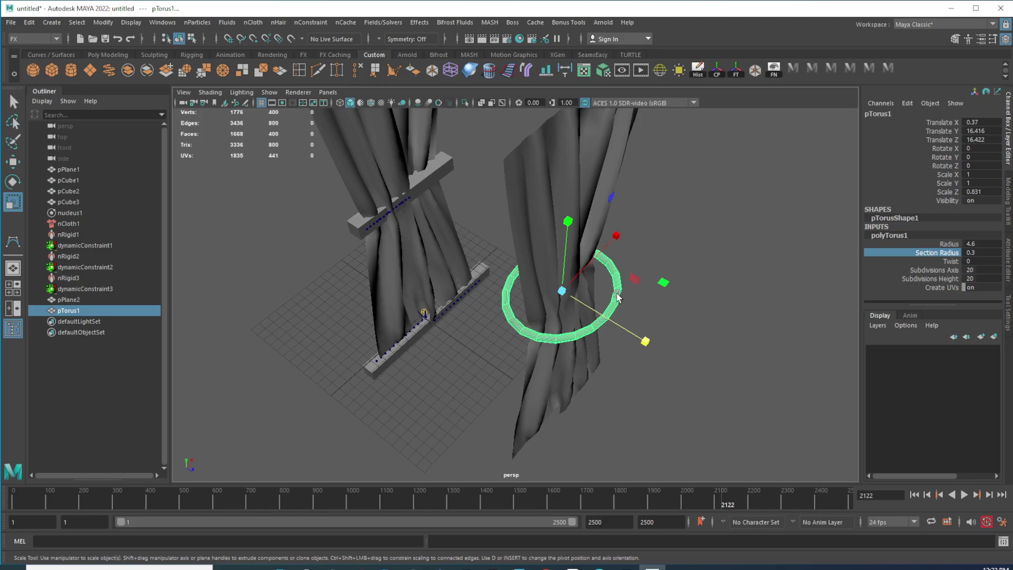
Set both the axis and height subdivisions of the torus to 8
{"action": "left_click", "coordinate": [975, 271]}
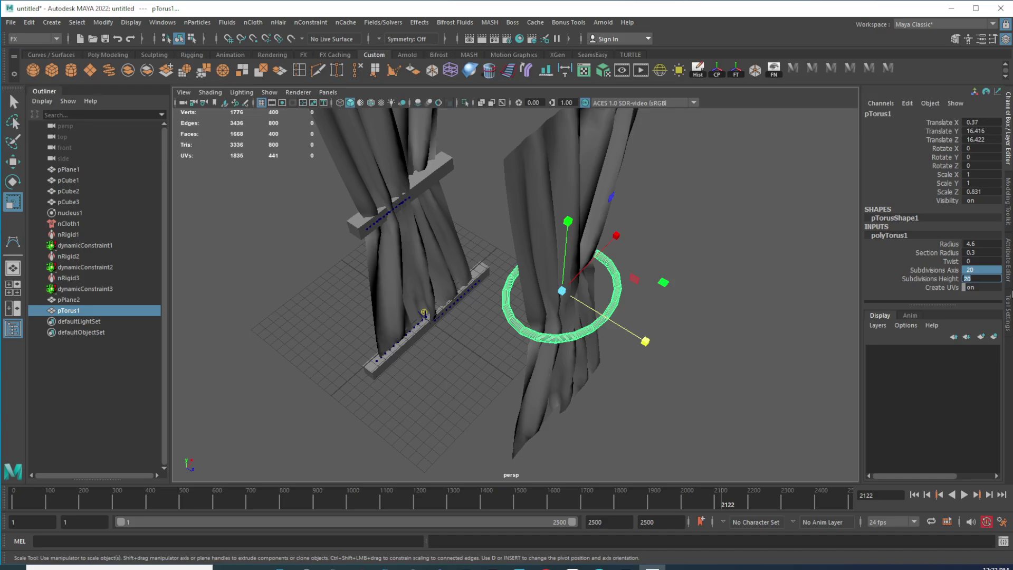
{"action": "type", "text": "8"}
{"action": "key", "text": "Return"}
Pull the ring's front vertex groups in toward the curtain along Z
{"action": "left_click_drag", "start_coordinate": [674, 247], "coordinate": [583, 283], "text": "alt"}
{"action": "right_click_drag", "start_coordinate": [583, 283], "coordinate": [583, 285]}
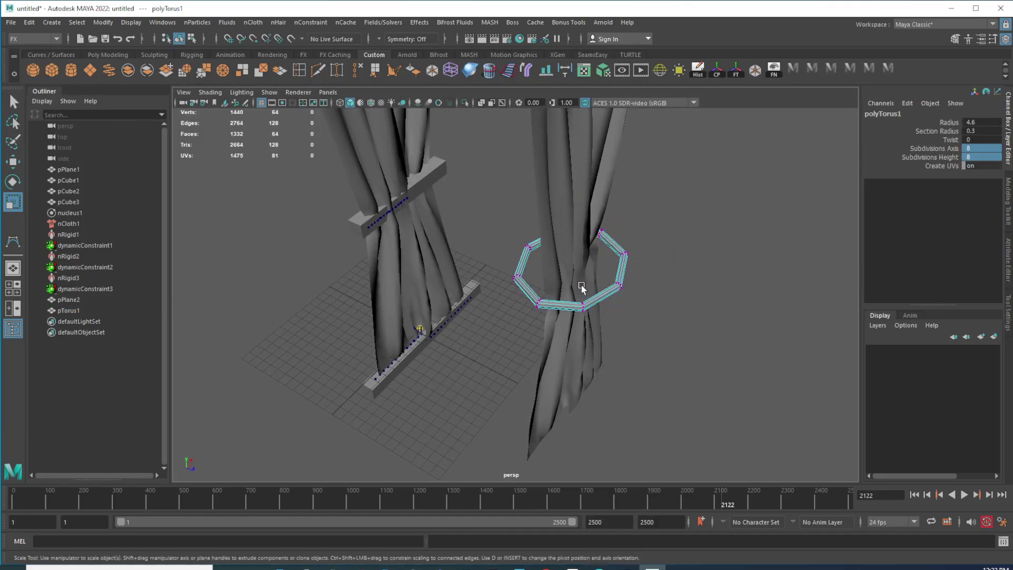
{"action": "left_click_drag", "start_coordinate": [583, 319], "coordinate": [583, 321]}
{"action": "key", "text": "w"}
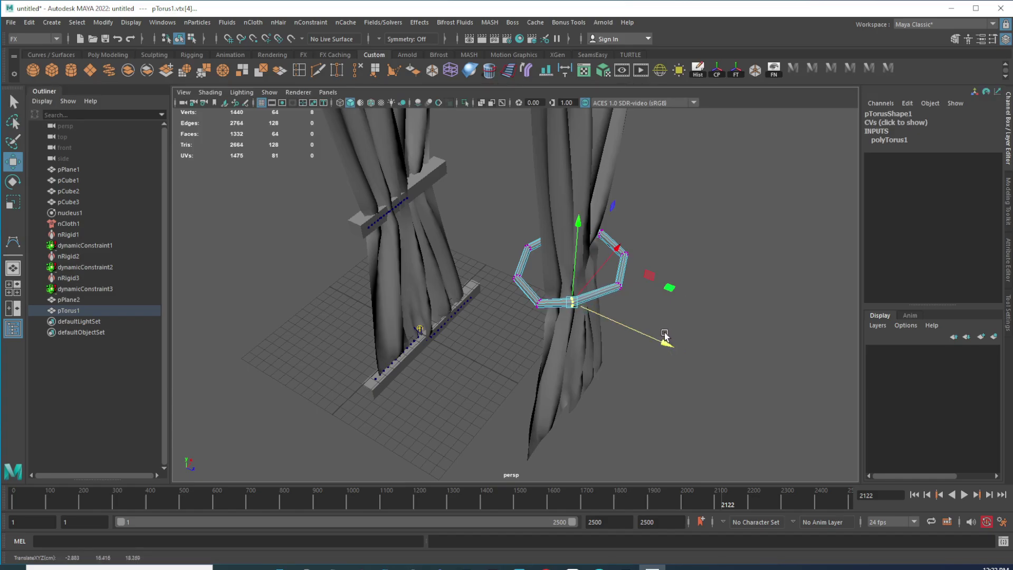
{"action": "left_click_drag", "start_coordinate": [669, 338], "coordinate": [615, 348], "text": "alt"}
{"action": "mouse_move", "coordinate": [602, 312]}
{"action": "left_mouse_down"}
{"action": "mouse_move", "coordinate": [598, 341]}
{"action": "mouse_move", "coordinate": [592, 327]}
{"action": "left_mouse_up"}
{"action": "left_click_drag", "start_coordinate": [644, 273], "coordinate": [594, 311]}
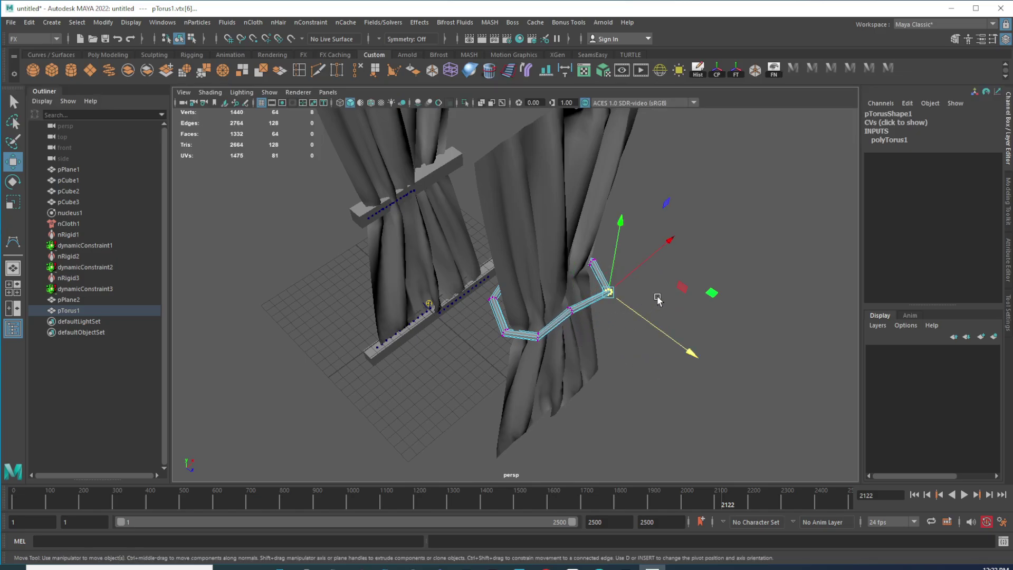
{"action": "left_click_drag", "start_coordinate": [646, 338], "coordinate": [540, 335], "text": "alt"}
In the top view, move the ring's front corner and its rear vertex groups in close to the curtain's outline
{"action": "key", "text": "space"}
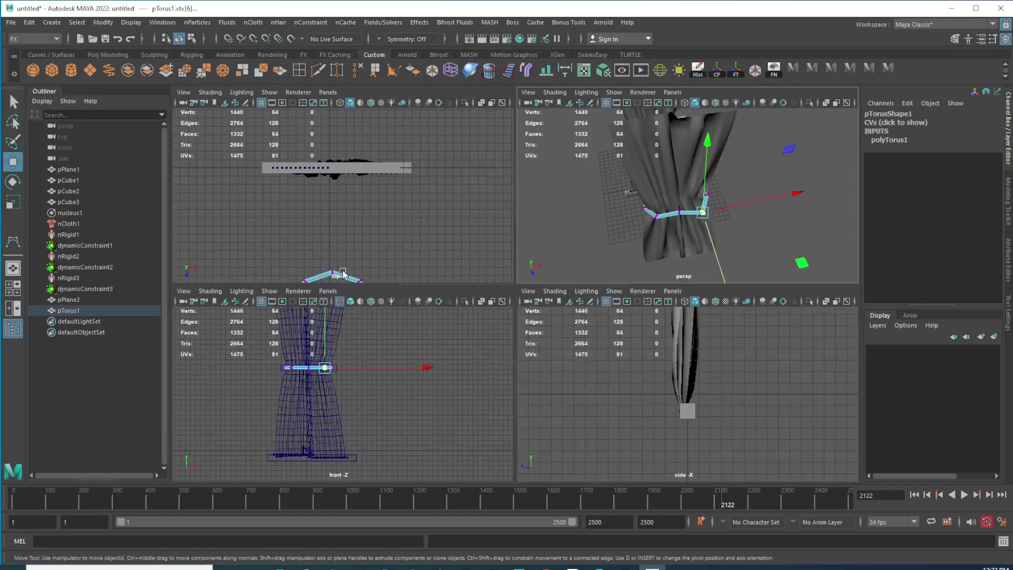
{"action": "key", "text": "space"}
{"action": "key", "text": "space"}
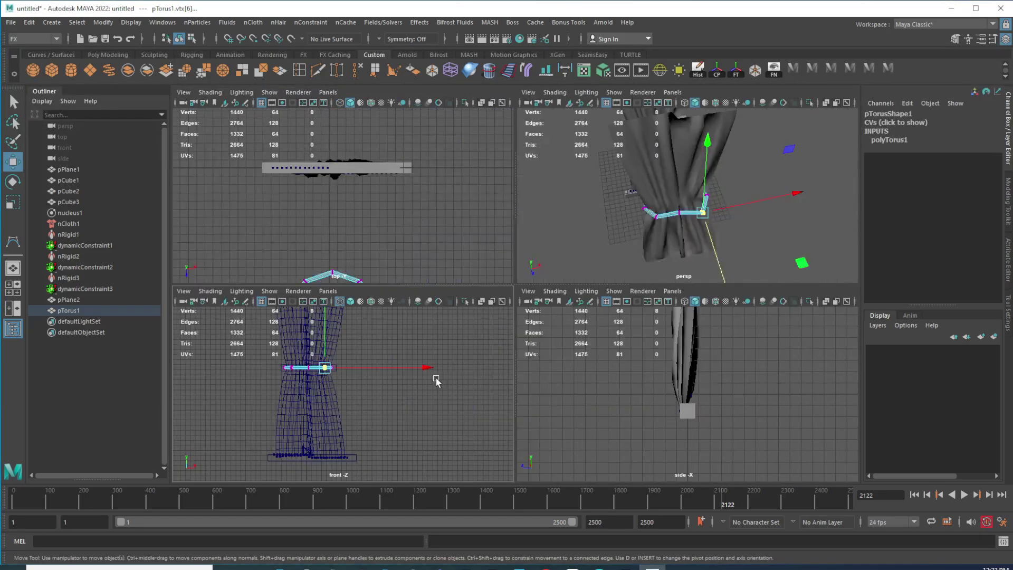
{"action": "key", "text": "space"}
{"action": "middle_click_drag", "start_coordinate": [493, 376], "coordinate": [475, 206], "text": "alt"}
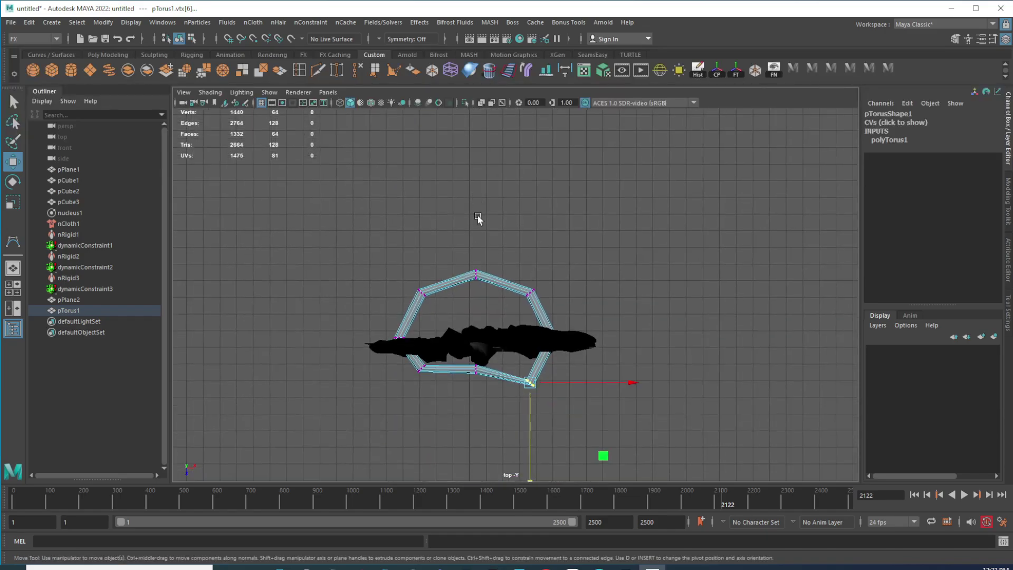
{"action": "left_click_drag", "start_coordinate": [519, 382], "coordinate": [516, 351]}
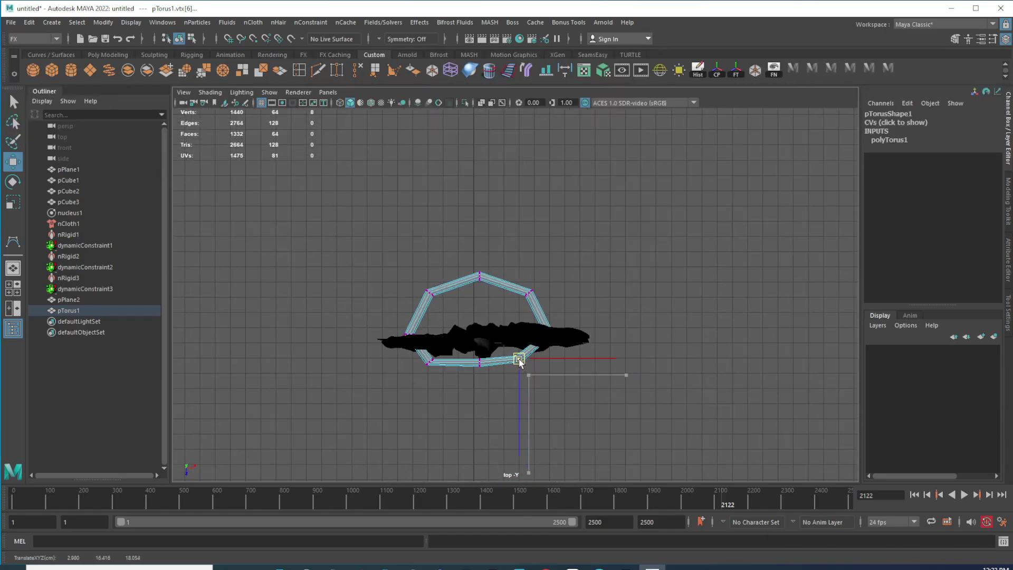
{"action": "left_click", "coordinate": [479, 275]}
{"action": "left_click_drag", "start_coordinate": [480, 277], "coordinate": [481, 323]}
{"action": "left_click_drag", "start_coordinate": [411, 273], "coordinate": [441, 326]}
{"action": "left_click_drag", "start_coordinate": [545, 260], "coordinate": [516, 318]}
Fine-tune the ring's front middle and front corner vertices to follow the curtain's cross-section in the top view
{"action": "left_click_drag", "start_coordinate": [455, 370], "coordinate": [489, 346]}
{"action": "left_click_drag", "start_coordinate": [479, 363], "coordinate": [482, 356]}
{"action": "left_click", "coordinate": [430, 362]}
{"action": "left_click_drag", "start_coordinate": [431, 361], "coordinate": [440, 358]}
{"action": "left_click", "coordinate": [520, 357]}
{"action": "left_click_drag", "start_coordinate": [520, 358], "coordinate": [507, 241]}
Return the ring to object mode in the perspective view and display it with smooth mesh preview
{"action": "right_click_drag", "start_coordinate": [508, 240], "coordinate": [541, 289]}
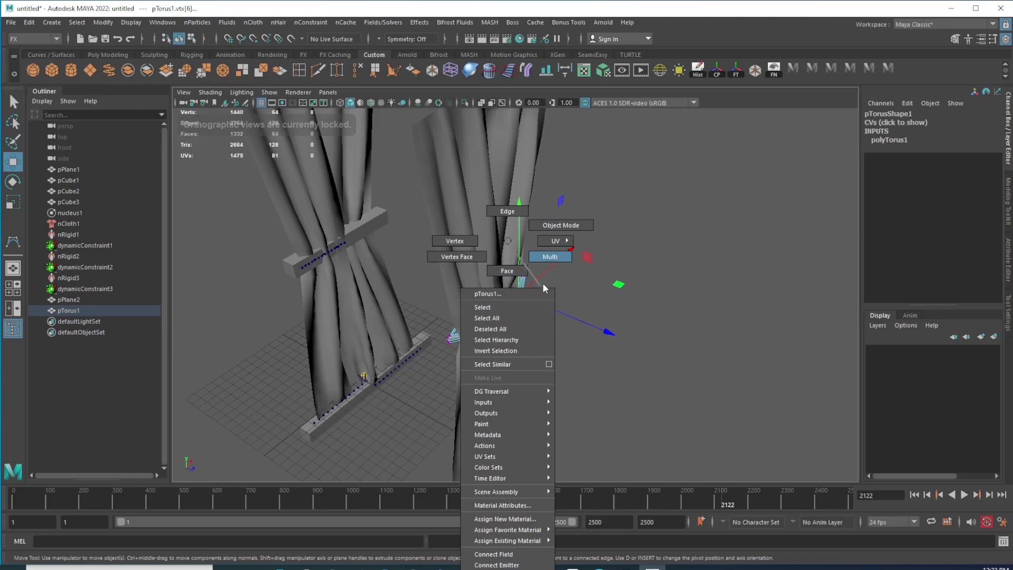
{"action": "right_click_drag", "start_coordinate": [571, 210], "coordinate": [570, 212]}
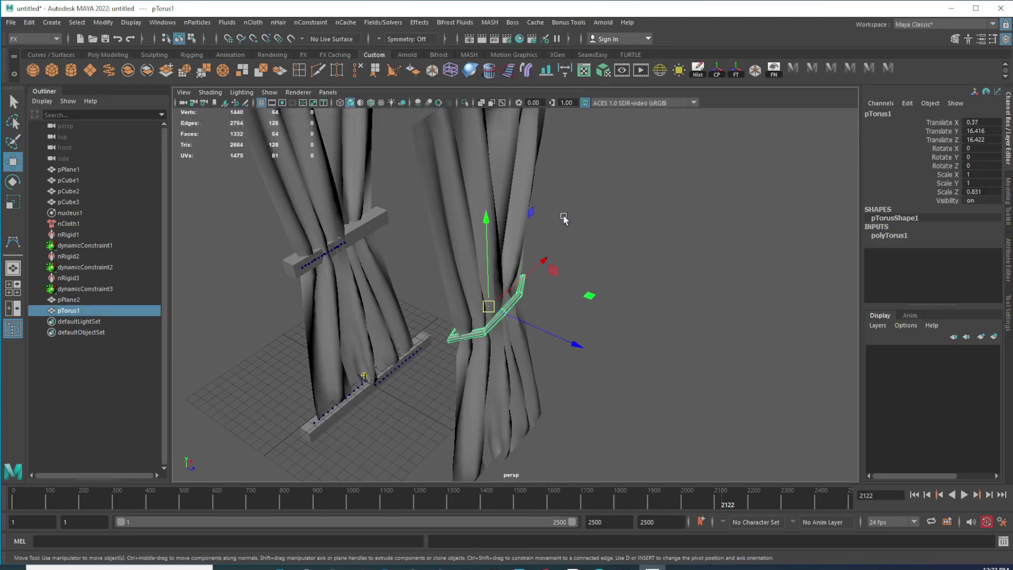
{"action": "left_click", "coordinate": [619, 306]}
{"action": "left_click_drag", "start_coordinate": [642, 378], "coordinate": [502, 285], "text": "alt"}
{"action": "left_click", "coordinate": [446, 245]}
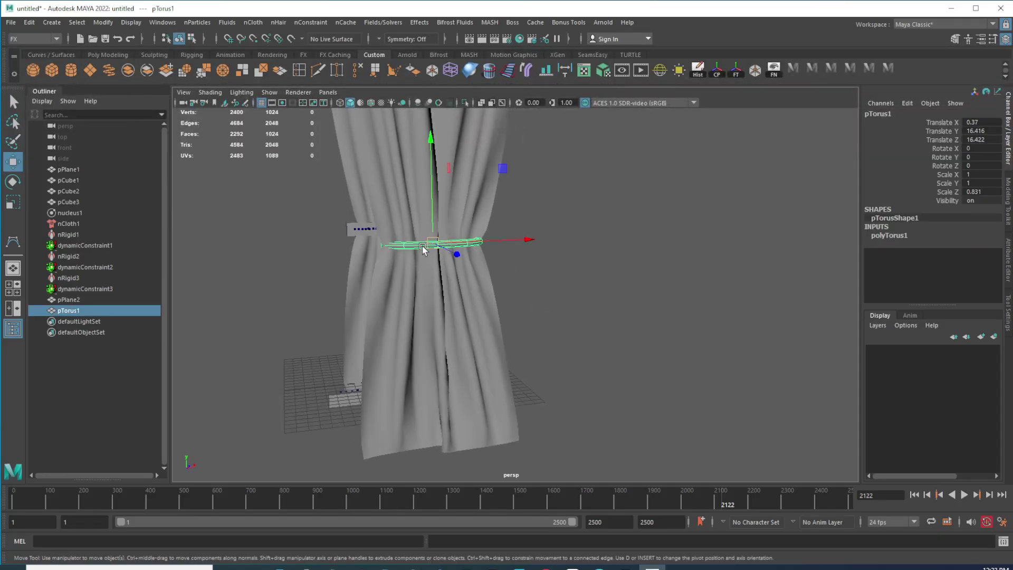
Shift the vertices at the ring's left end to fit the curtain's edge, then return to object mode and deselect
{"action": "right_click_drag", "start_coordinate": [417, 248], "coordinate": [328, 221]}
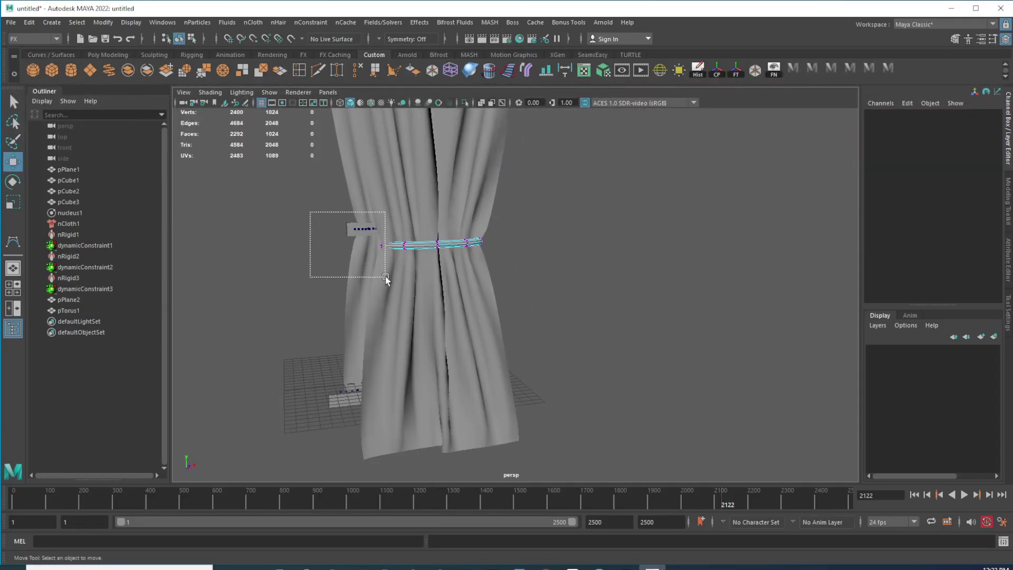
{"action": "left_click_drag", "start_coordinate": [407, 283], "coordinate": [491, 266]}
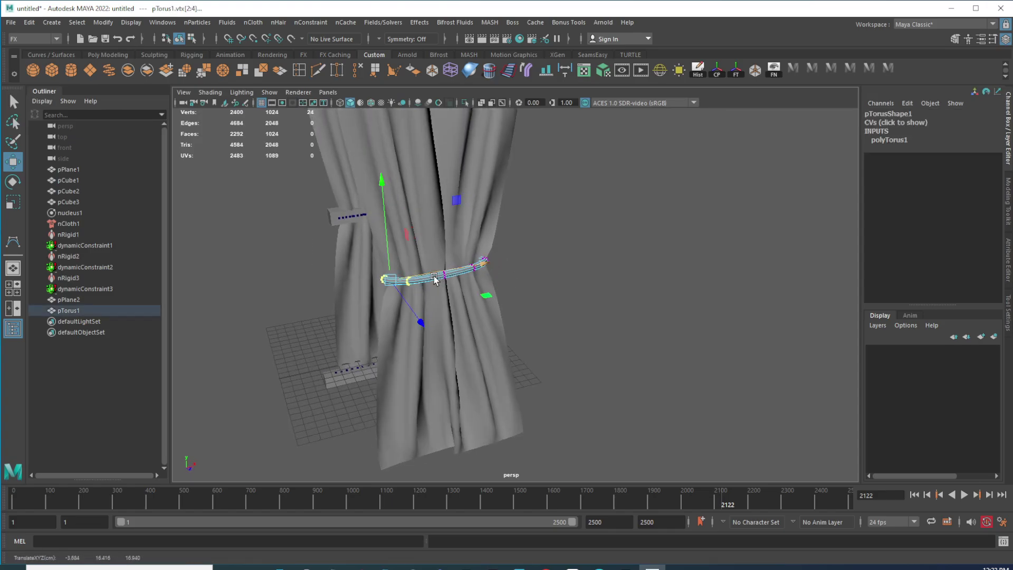
{"action": "right_click_drag", "start_coordinate": [478, 239], "coordinate": [486, 227]}
{"action": "left_click", "coordinate": [538, 301]}
Inspect the copied curtain and its tieback ring from several angles beside the original
{"action": "left_click_drag", "start_coordinate": [538, 301], "coordinate": [454, 245], "text": "alt"}
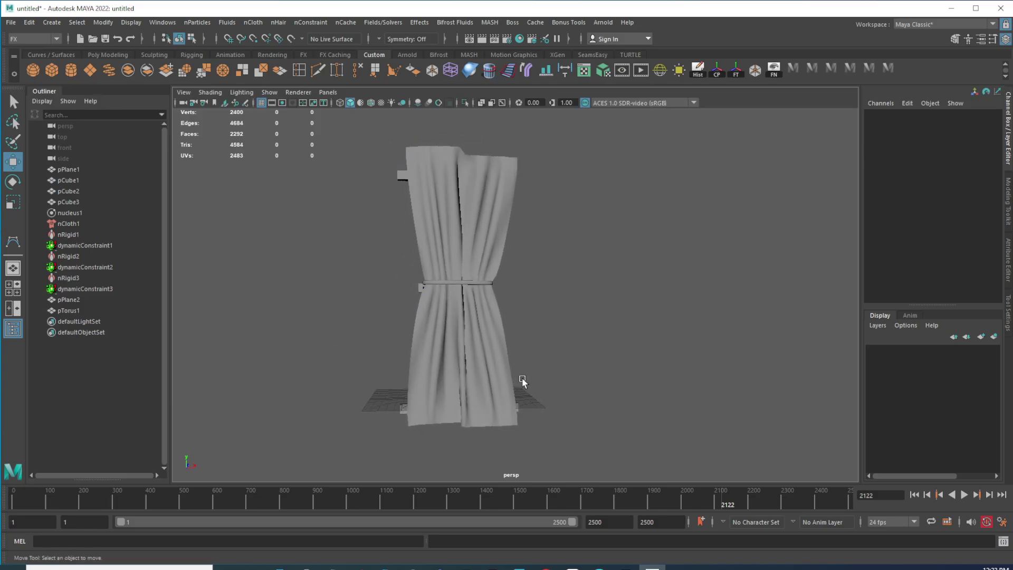
{"action": "left_click_drag", "start_coordinate": [500, 380], "coordinate": [493, 350], "text": "alt"}
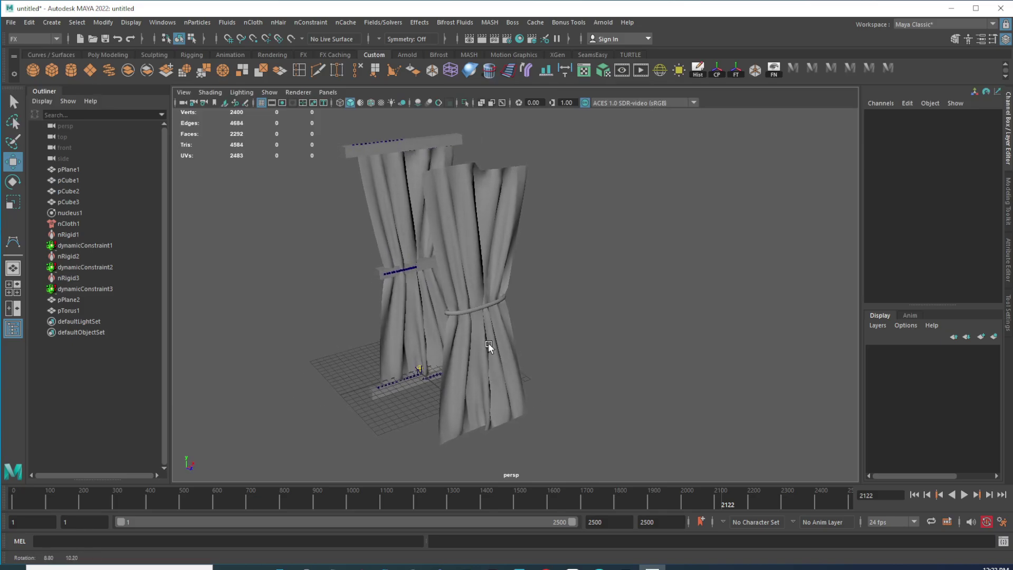
{"action": "right_click_drag", "start_coordinate": [492, 351], "coordinate": [527, 339], "text": "alt"}
{"action": "left_click_drag", "start_coordinate": [527, 337], "coordinate": [476, 302], "text": "alt"}
{"action": "mouse_move", "coordinate": [502, 341]}
{"action": "left_mouse_down", "text": "alt"}
{"action": "mouse_move", "coordinate": [502, 324]}
{"action": "mouse_move", "coordinate": [468, 328]}
{"action": "mouse_move", "coordinate": [426, 312]}
{"action": "mouse_move", "coordinate": [498, 300]}
{"action": "mouse_move", "coordinate": [512, 309]}
{"action": "mouse_move", "coordinate": [488, 302]}
{"action": "mouse_move", "coordinate": [492, 331]}
{"action": "left_mouse_up", "text": "alt"}
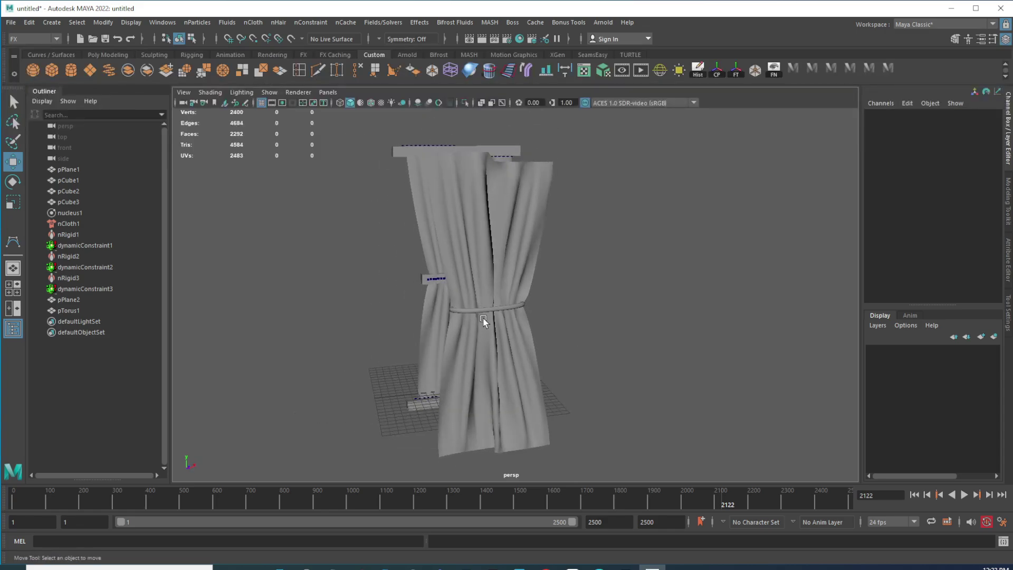